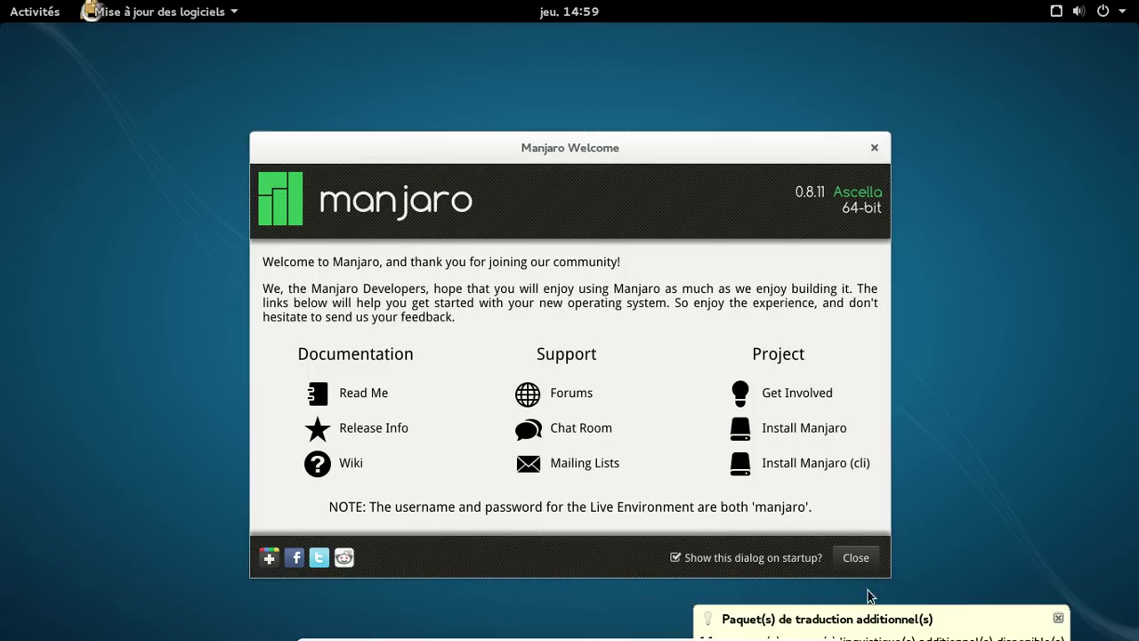
Step: Dismiss the translation-packages notice and close the update manager without installing the manjaro-system update
{"action": "left_click", "coordinate": [1056, 618]}
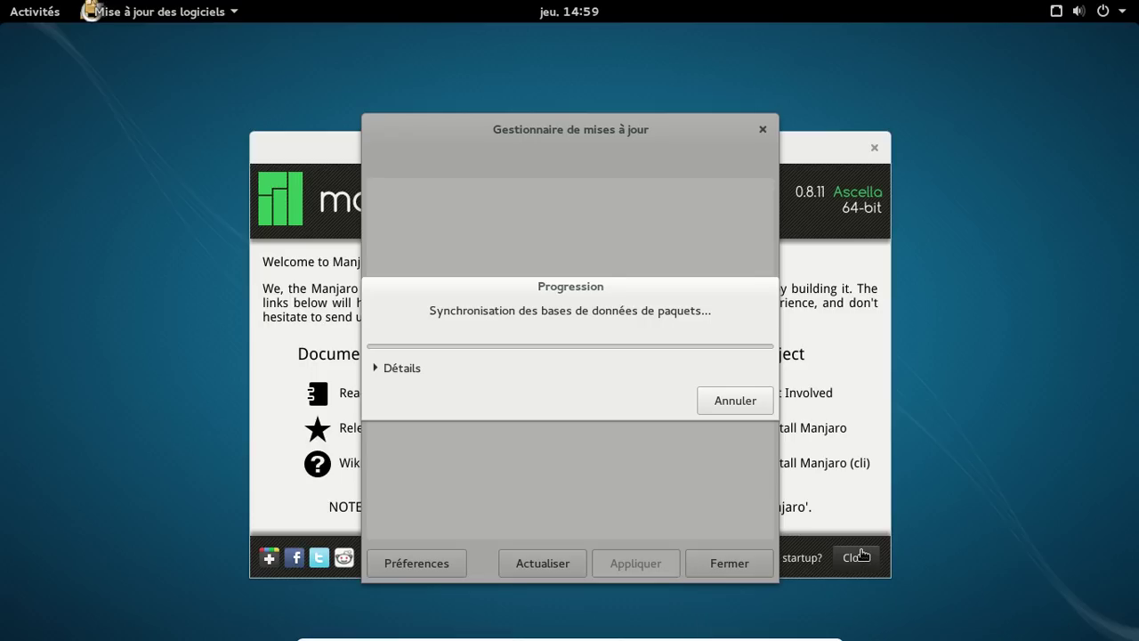
{"action": "left_click", "coordinate": [720, 571]}
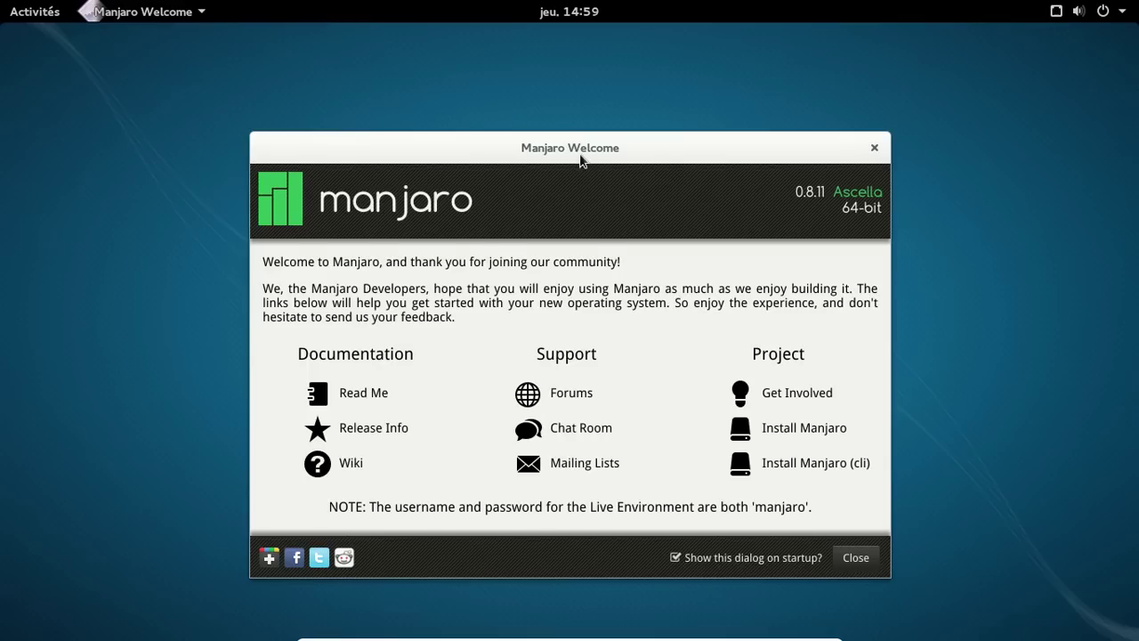
{"action": "left_click", "coordinate": [53, 13]}
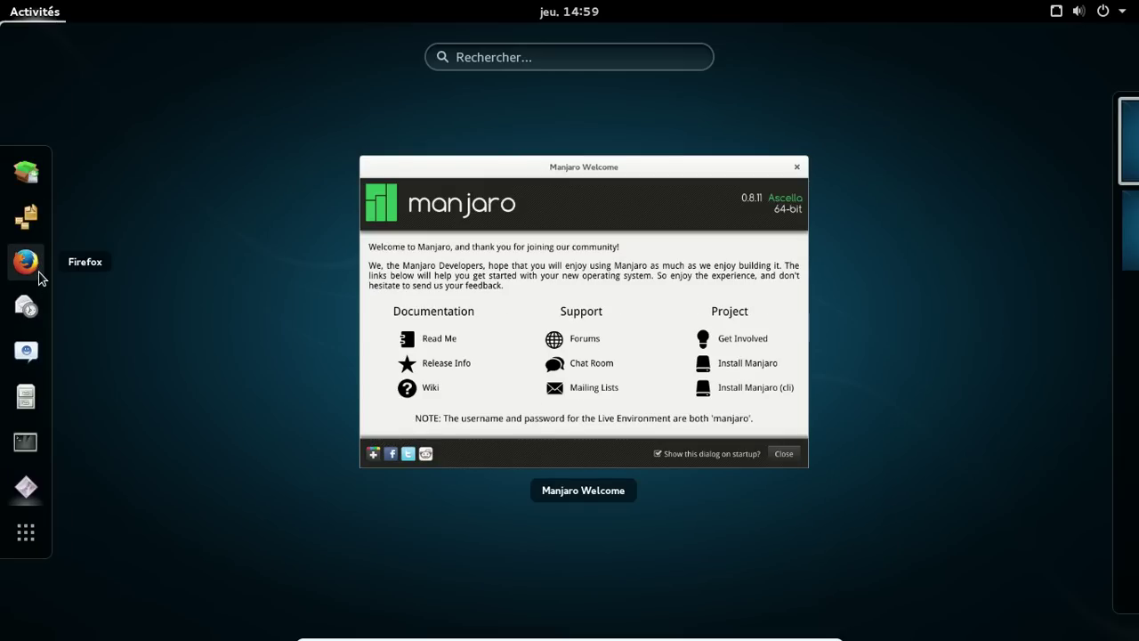
{"action": "left_click", "coordinate": [27, 410]}
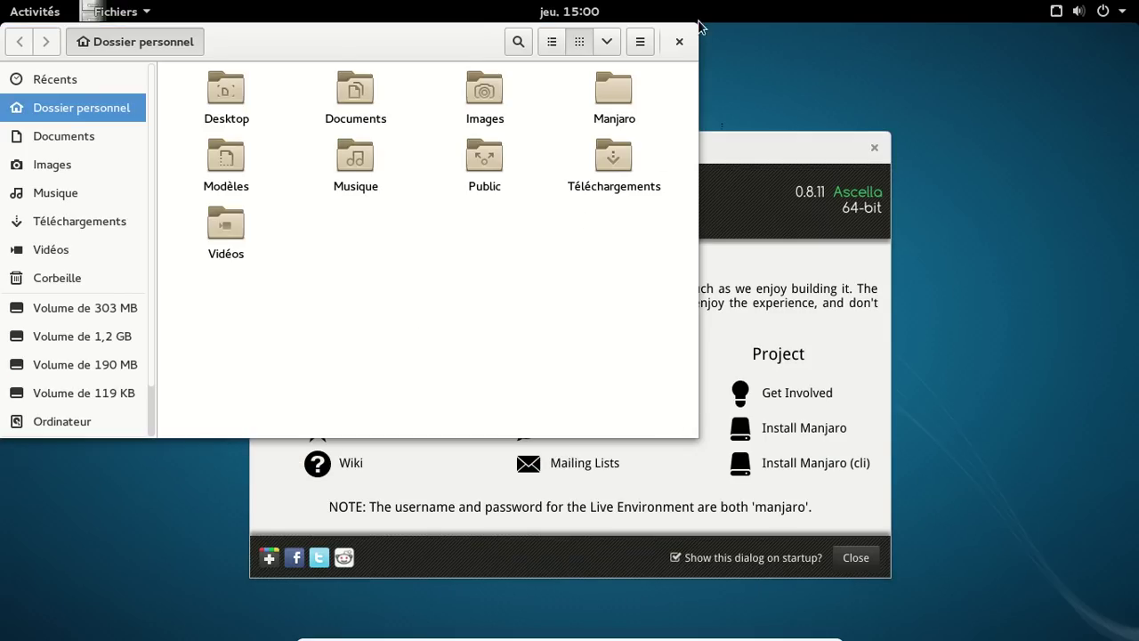
{"action": "left_click", "coordinate": [680, 42]}
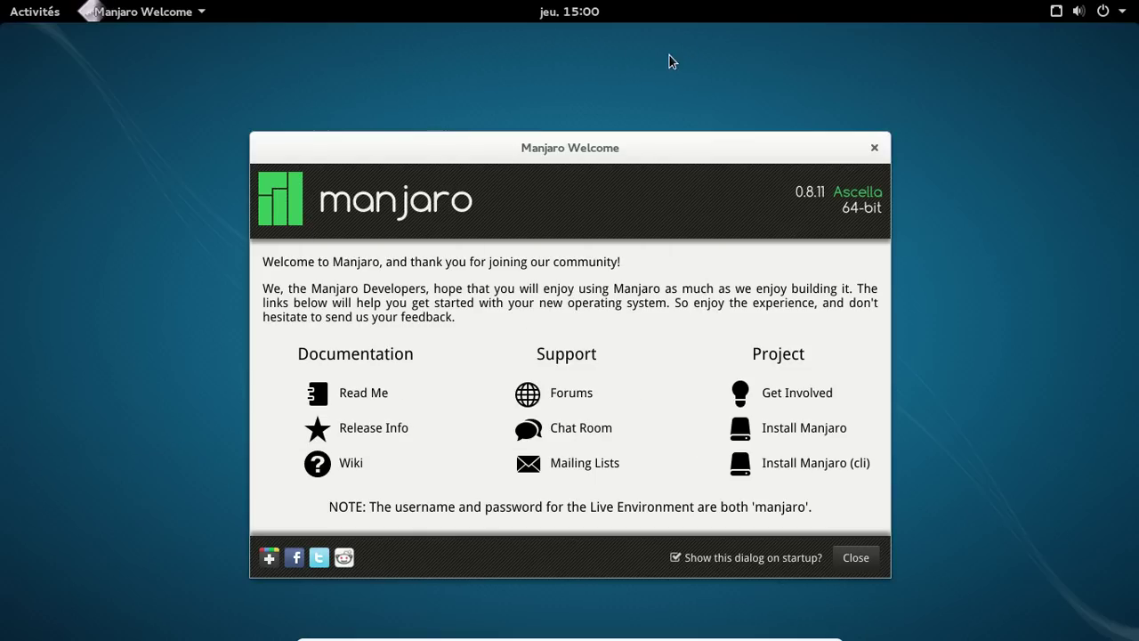
{"action": "key", "text": "super"}
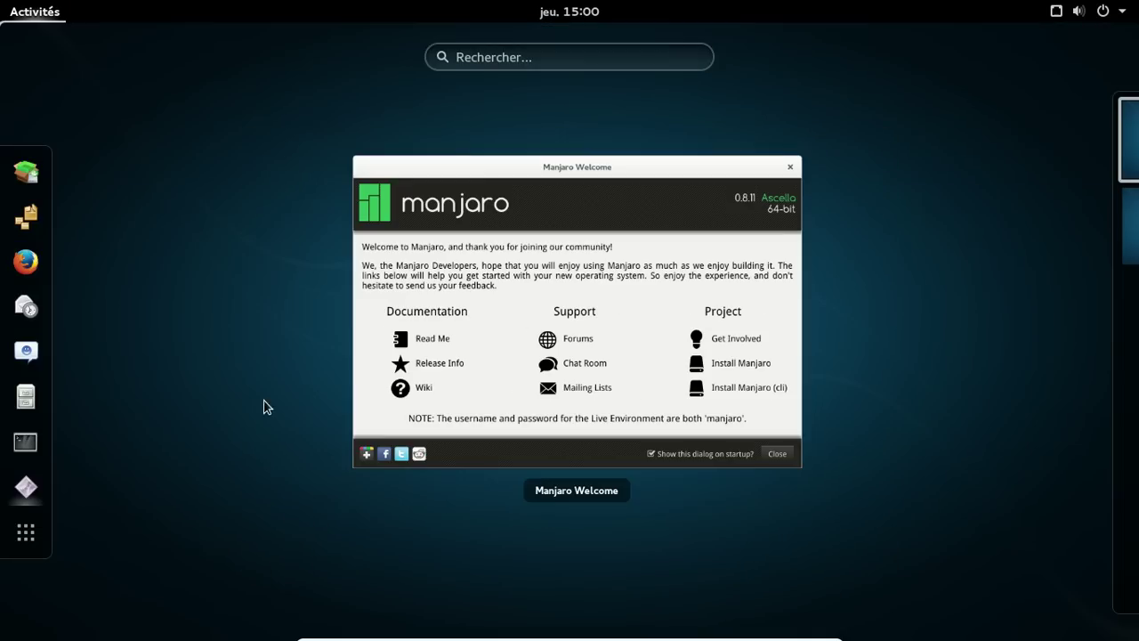
{"action": "left_click", "coordinate": [28, 533]}
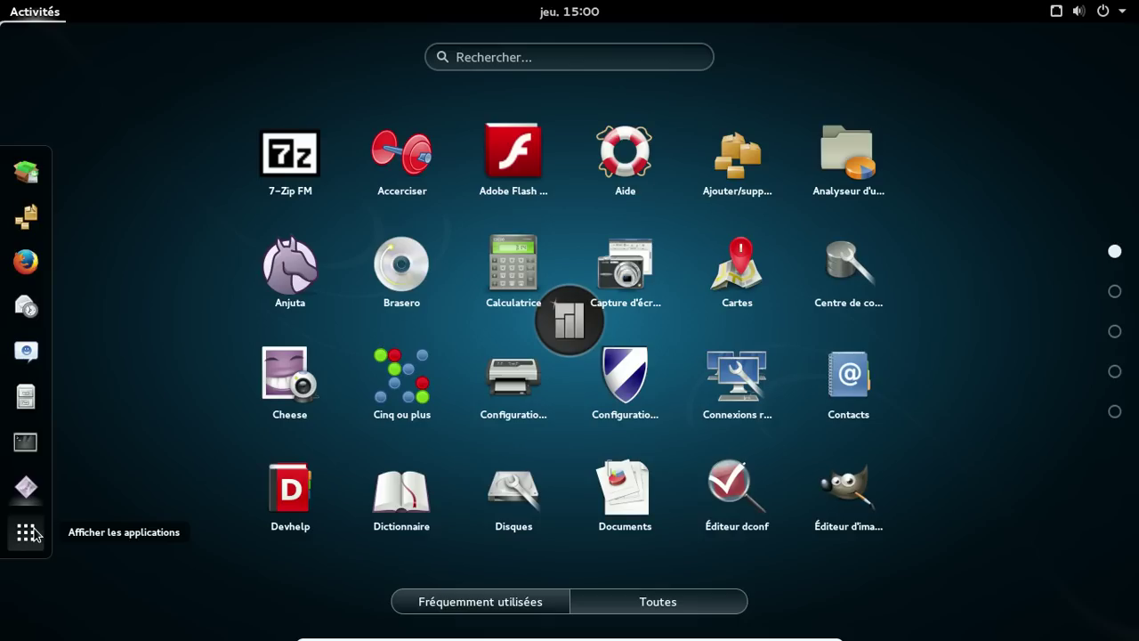
{"action": "left_click", "coordinate": [1113, 294]}
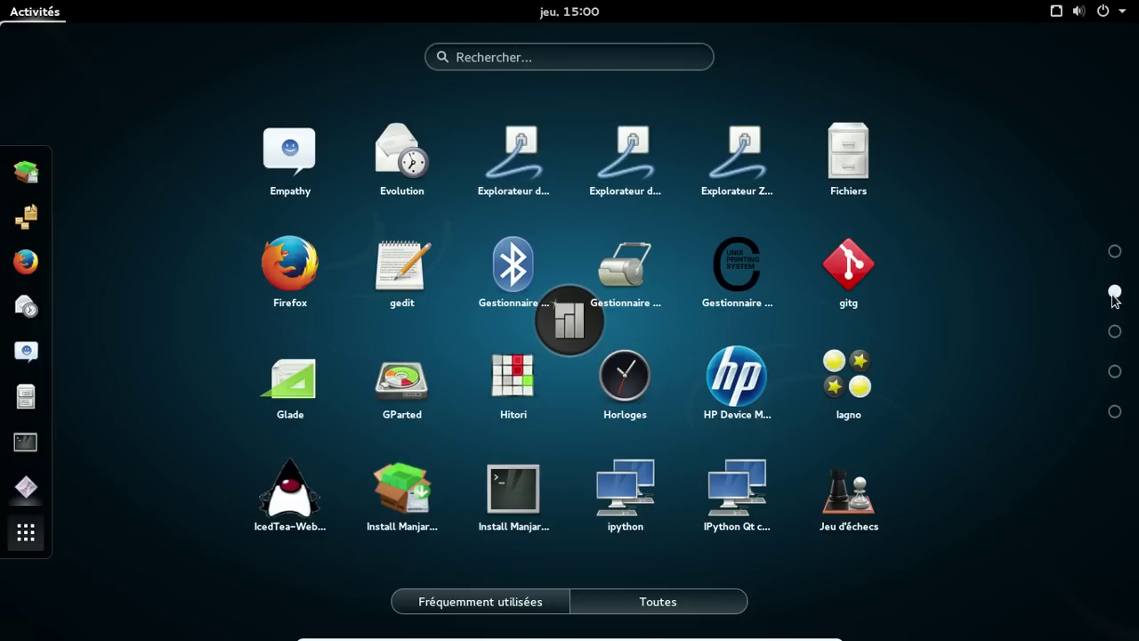
{"action": "left_click", "coordinate": [1119, 339]}
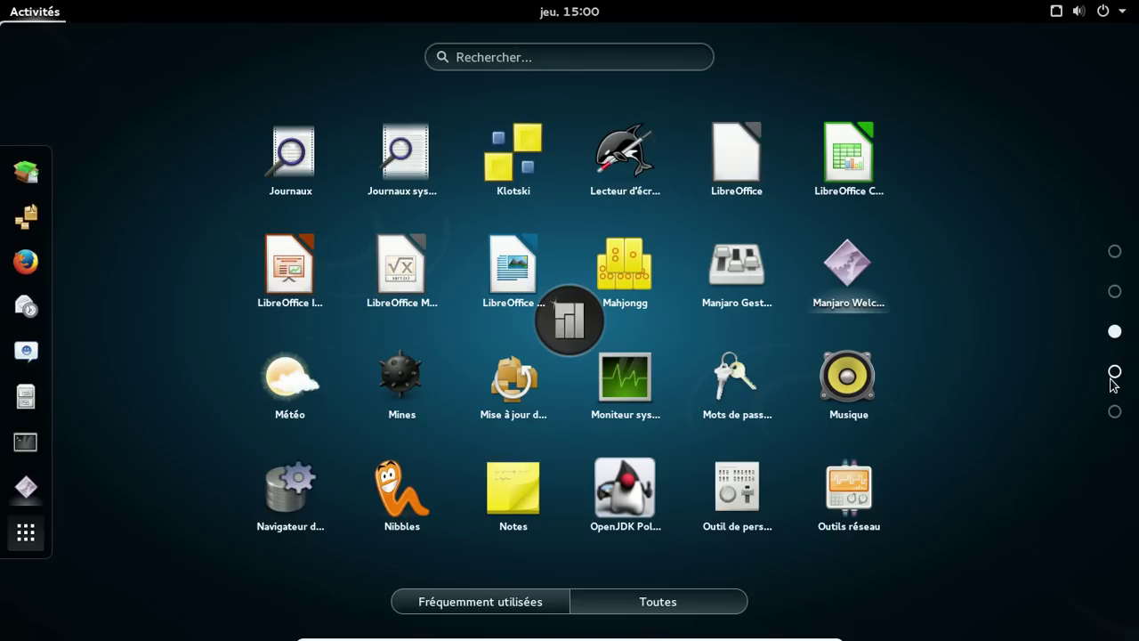
{"action": "left_click", "coordinate": [1114, 372]}
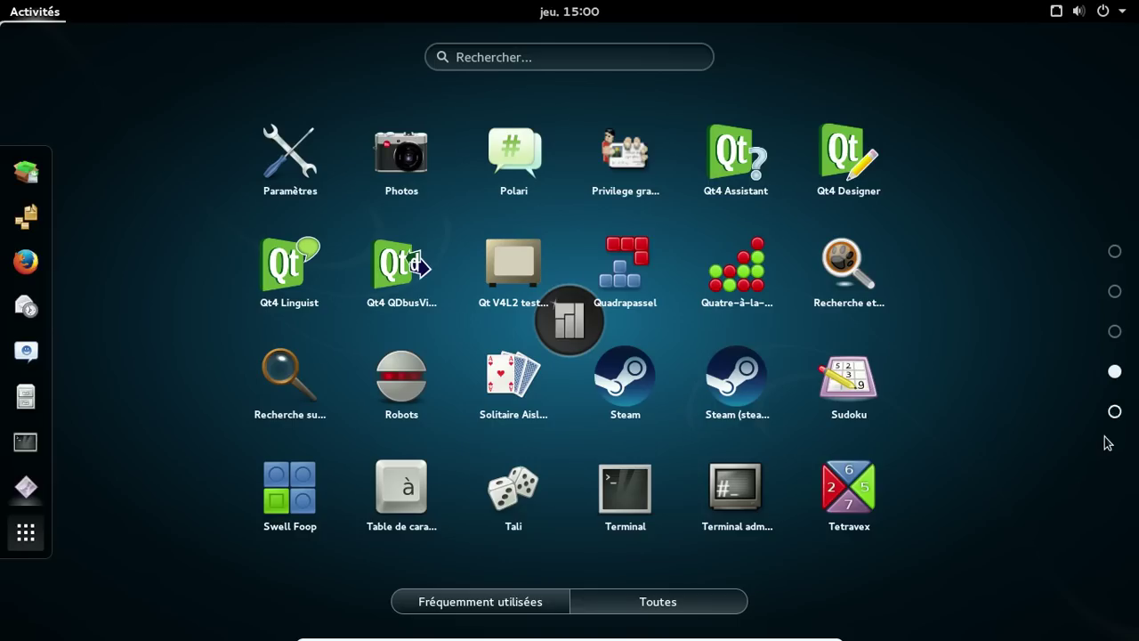
{"action": "left_click", "coordinate": [1116, 415]}
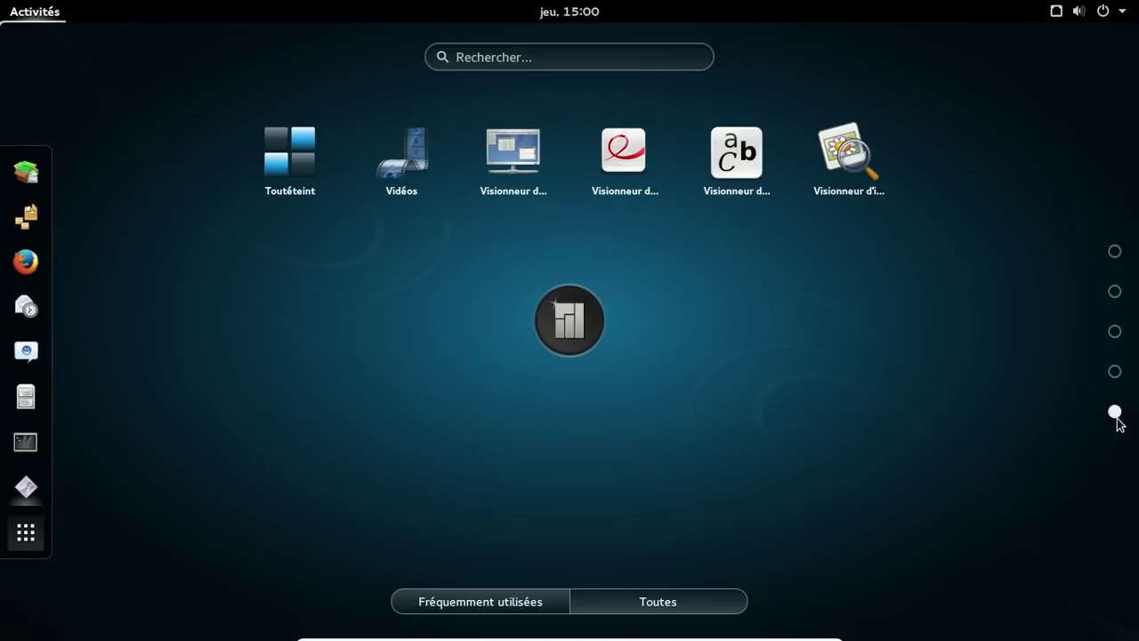
{"action": "left_click", "coordinate": [385, 447]}
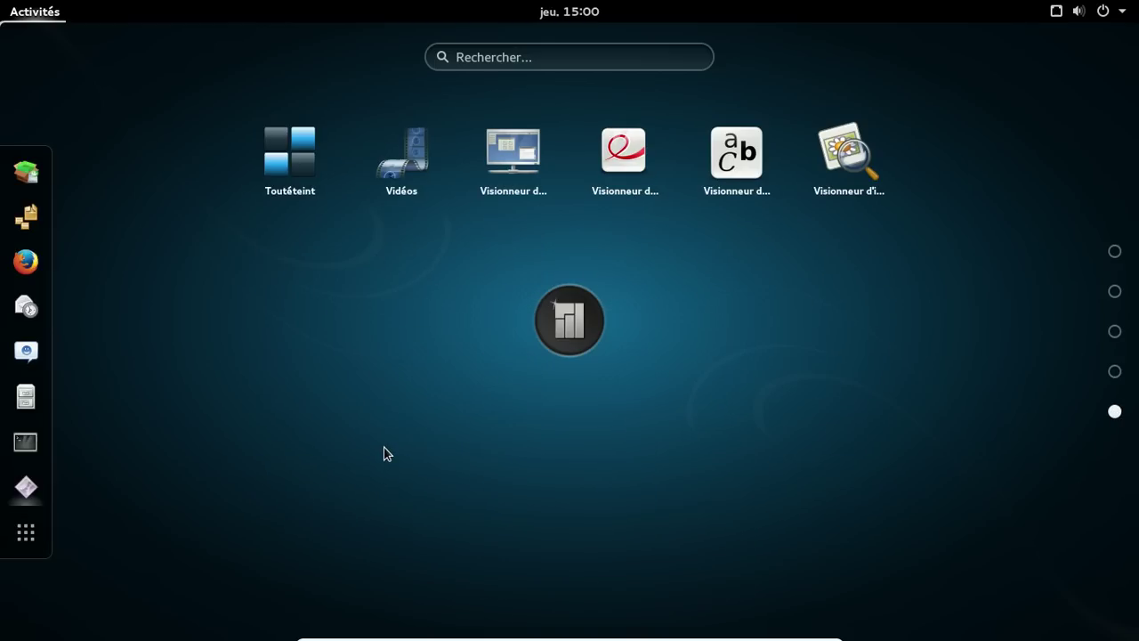
{"action": "left_click", "coordinate": [35, 532]}
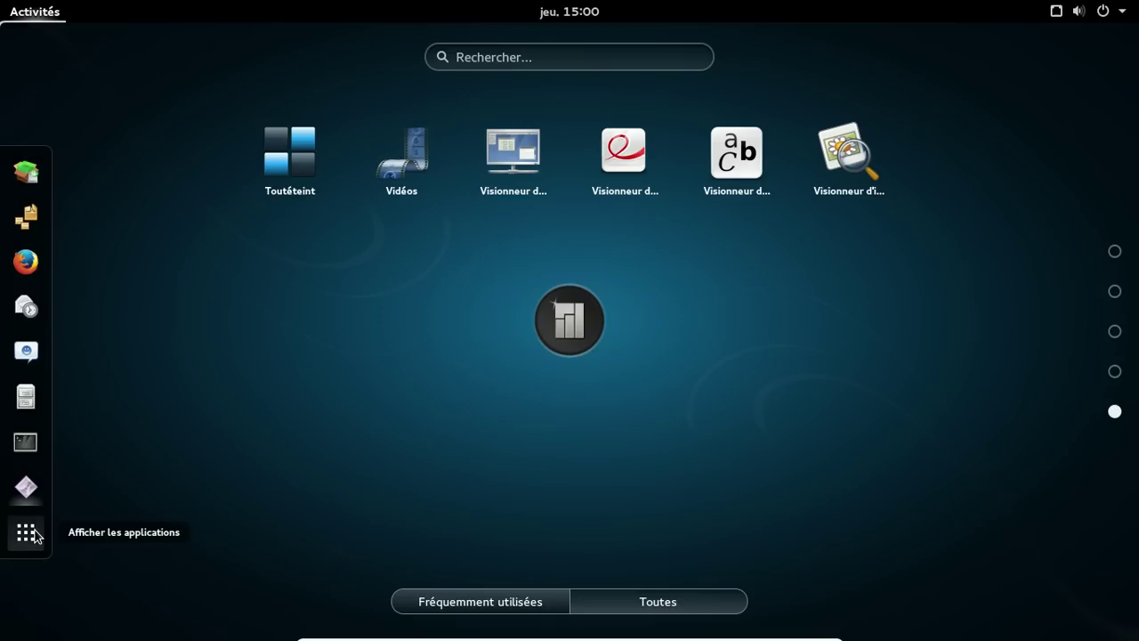
{"action": "left_click", "coordinate": [36, 534]}
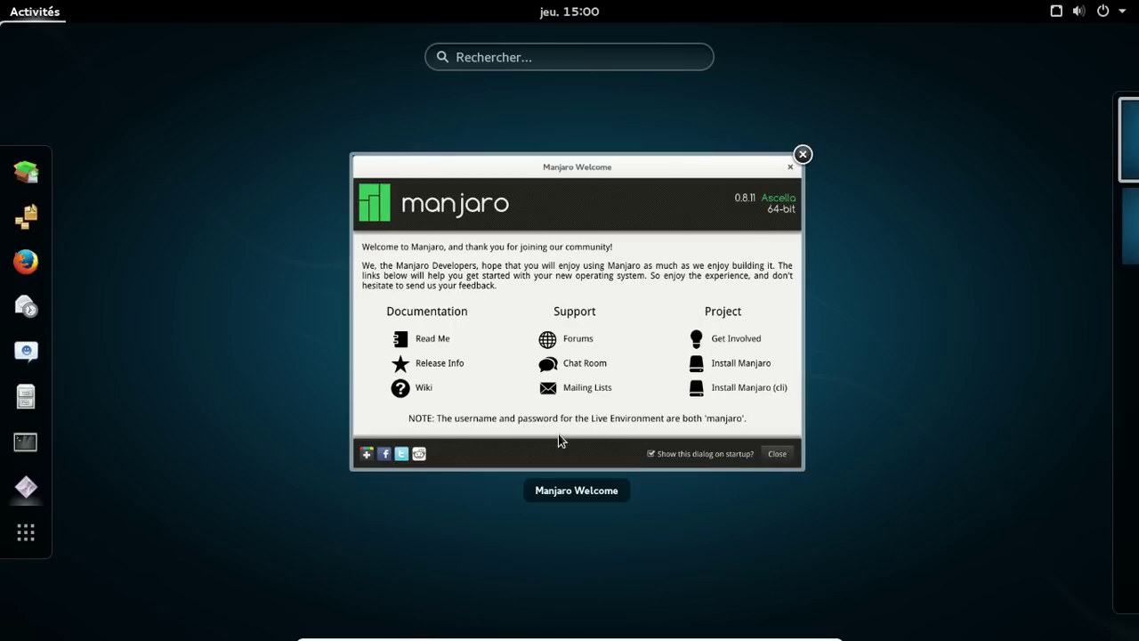
{"action": "left_click", "coordinate": [563, 440]}
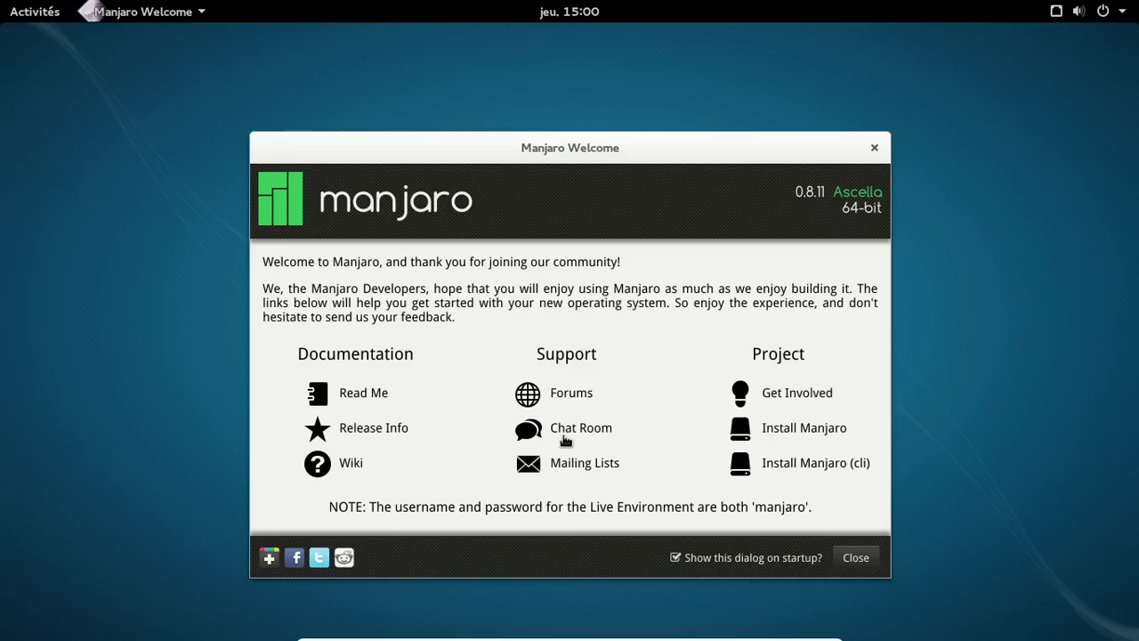
Step: Launch Install Manjaro, dismiss the duplicate-instance error, and reposition the installer with Français selected
{"action": "left_click", "coordinate": [790, 430]}
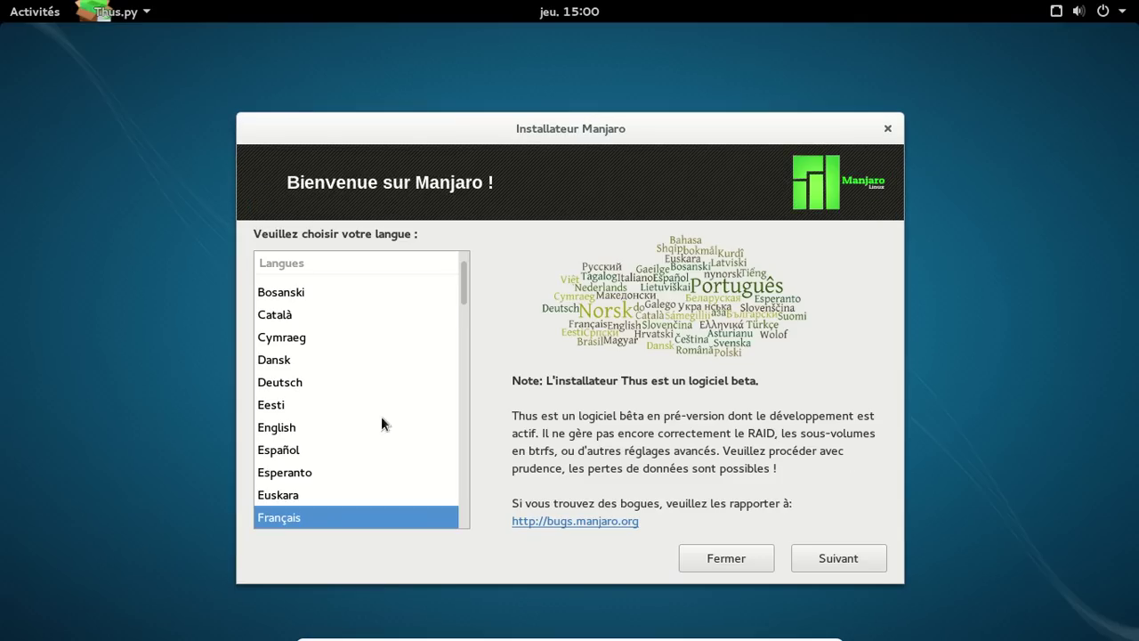
{"action": "left_click", "coordinate": [613, 406]}
{"action": "left_click_drag", "start_coordinate": [617, 145], "coordinate": [595, 123]}
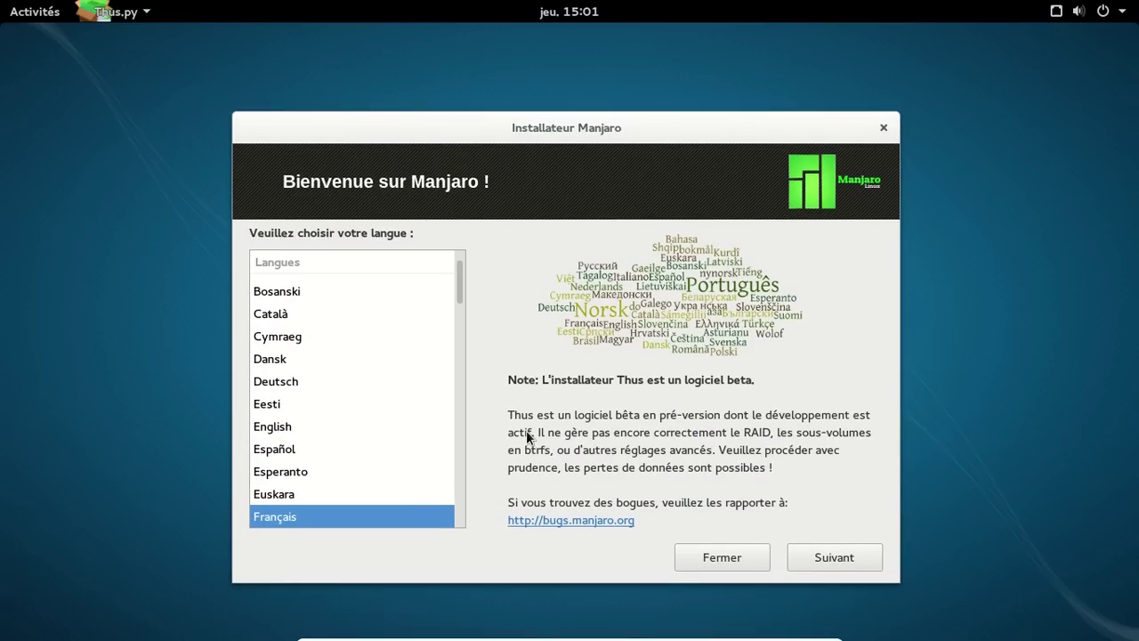
Step: Choose French (FR), France as the location and continue past the system check
{"action": "left_click", "coordinate": [812, 568]}
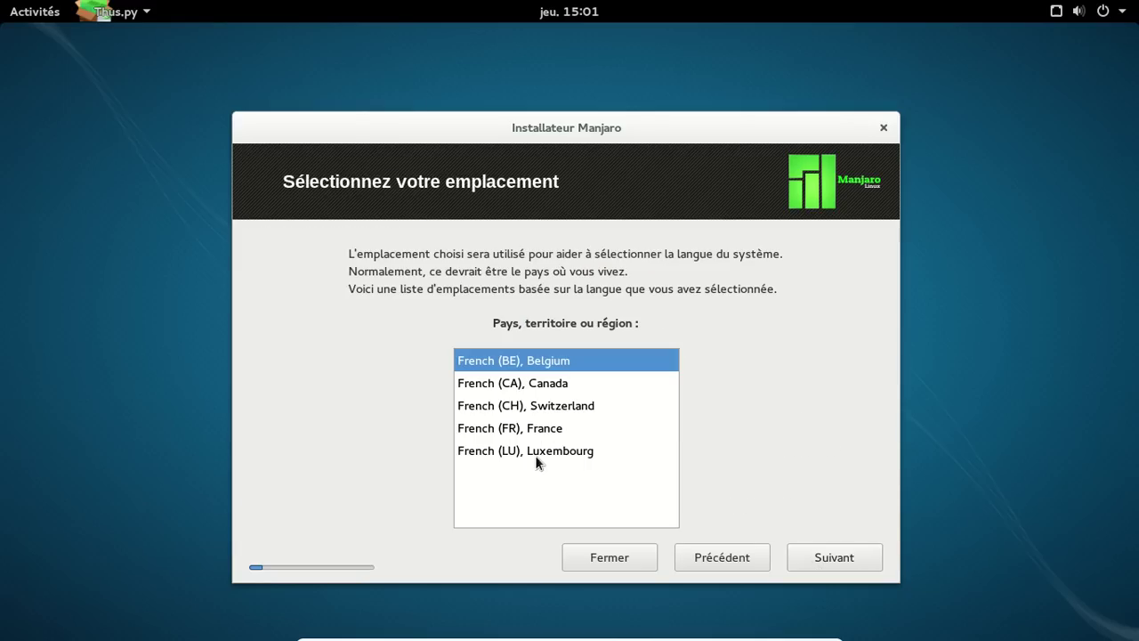
{"action": "left_click", "coordinate": [530, 429]}
{"action": "left_click", "coordinate": [840, 552]}
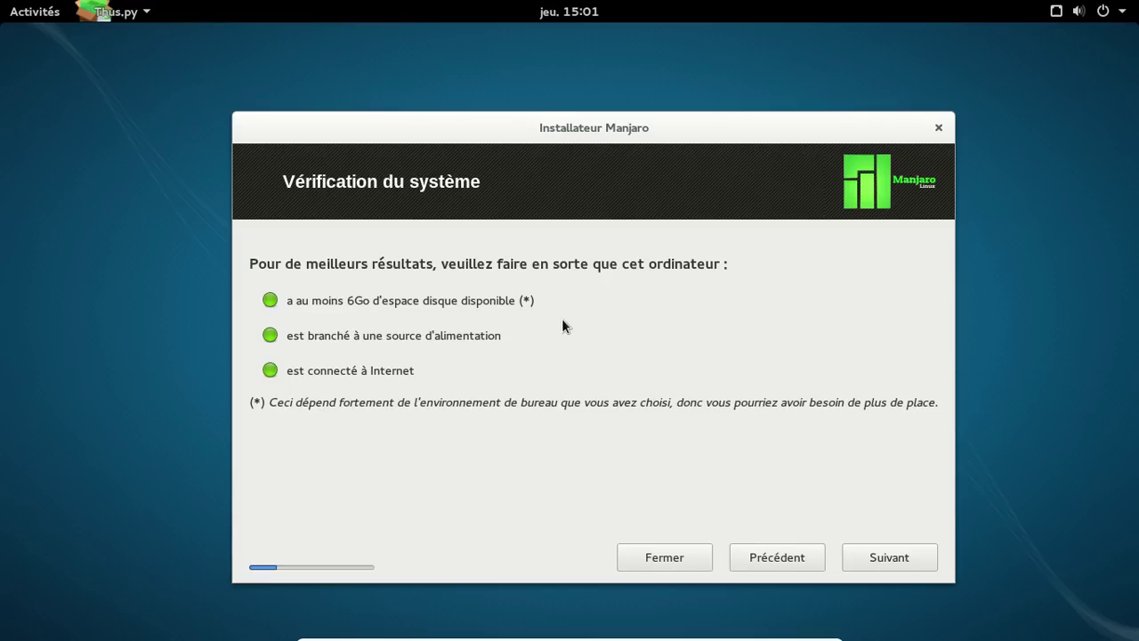
{"action": "left_click", "coordinate": [885, 558]}
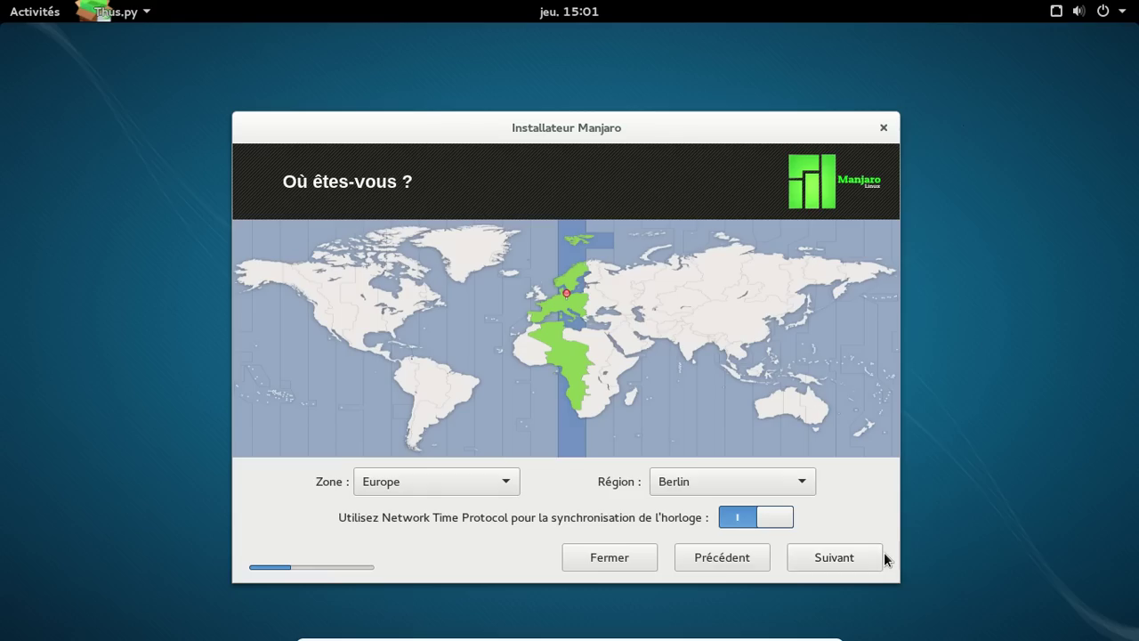
Step: Set the time zone to Paris and accept the default keyboard layout
{"action": "left_click", "coordinate": [553, 303]}
{"action": "left_click", "coordinate": [846, 557]}
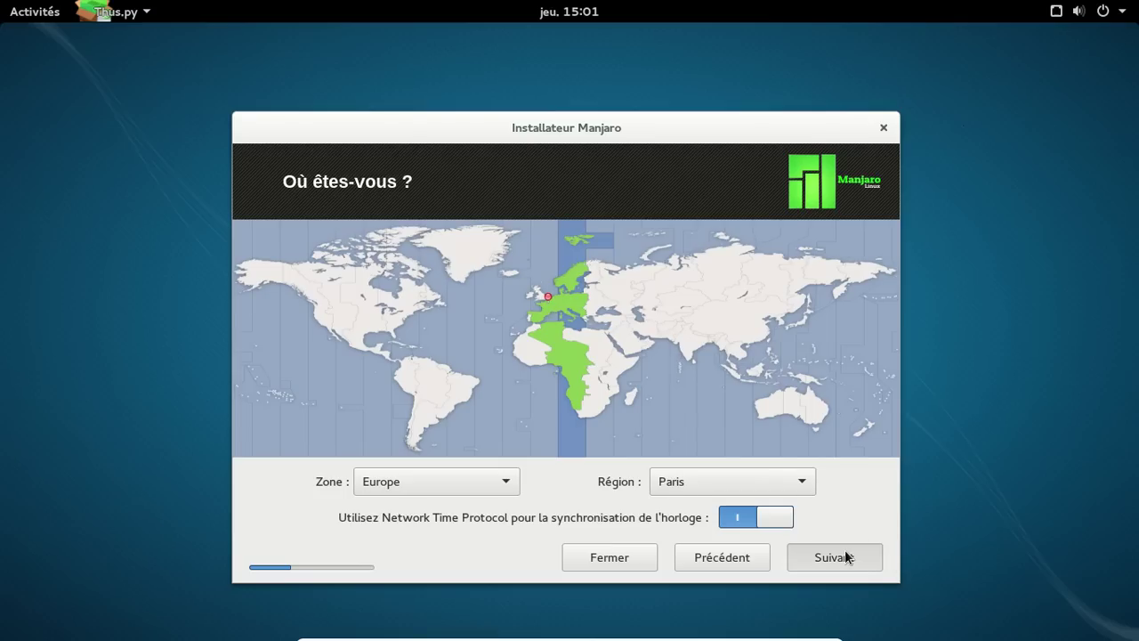
{"action": "left_click", "coordinate": [846, 557]}
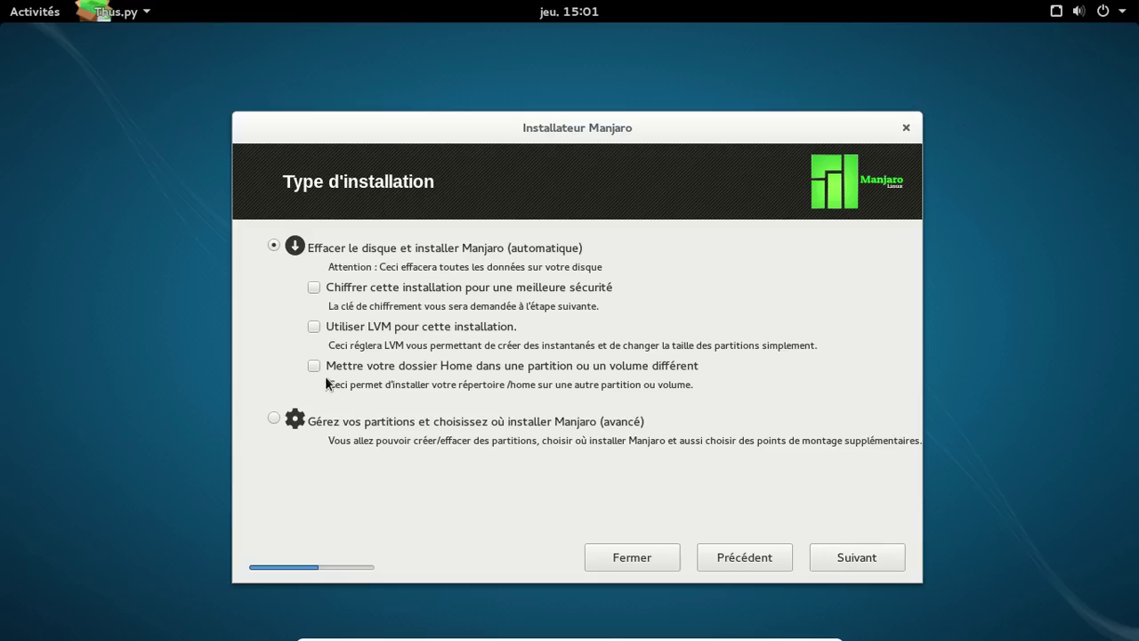
Step: Choose an erase-disk install with a separate Home partition and confirm wiping the disk
{"action": "left_click", "coordinate": [314, 365]}
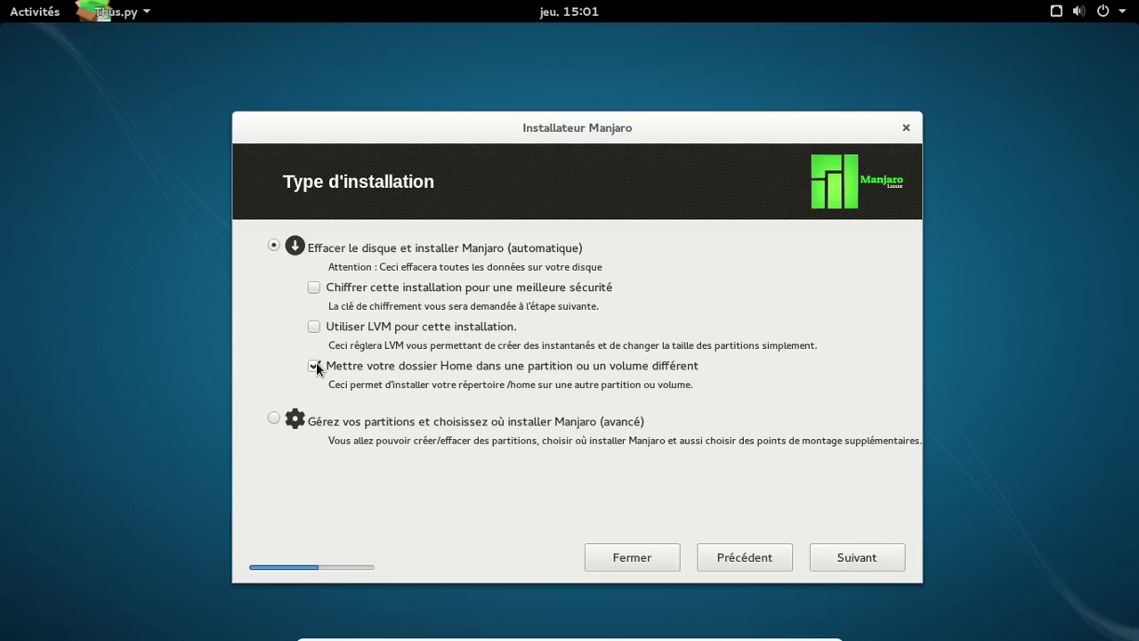
{"action": "left_click", "coordinate": [852, 559]}
{"action": "left_click", "coordinate": [852, 559]}
{"action": "left_click", "coordinate": [658, 376]}
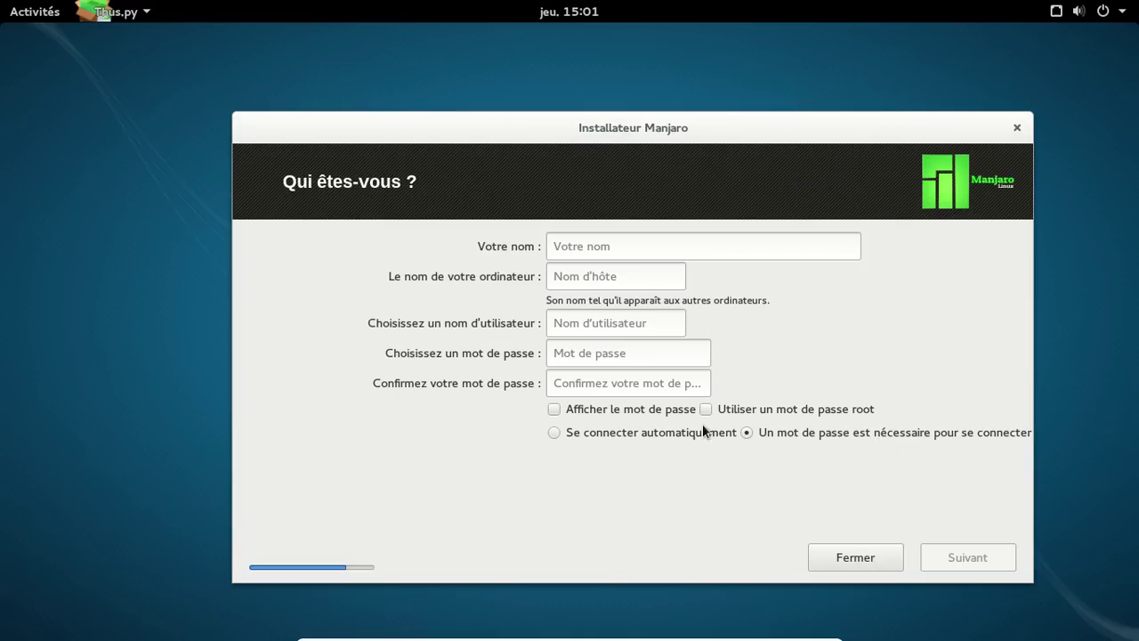
Step: Enter the user's full name, a computer name, and a username on the account page
{"action": "left_click", "coordinate": [593, 249]}
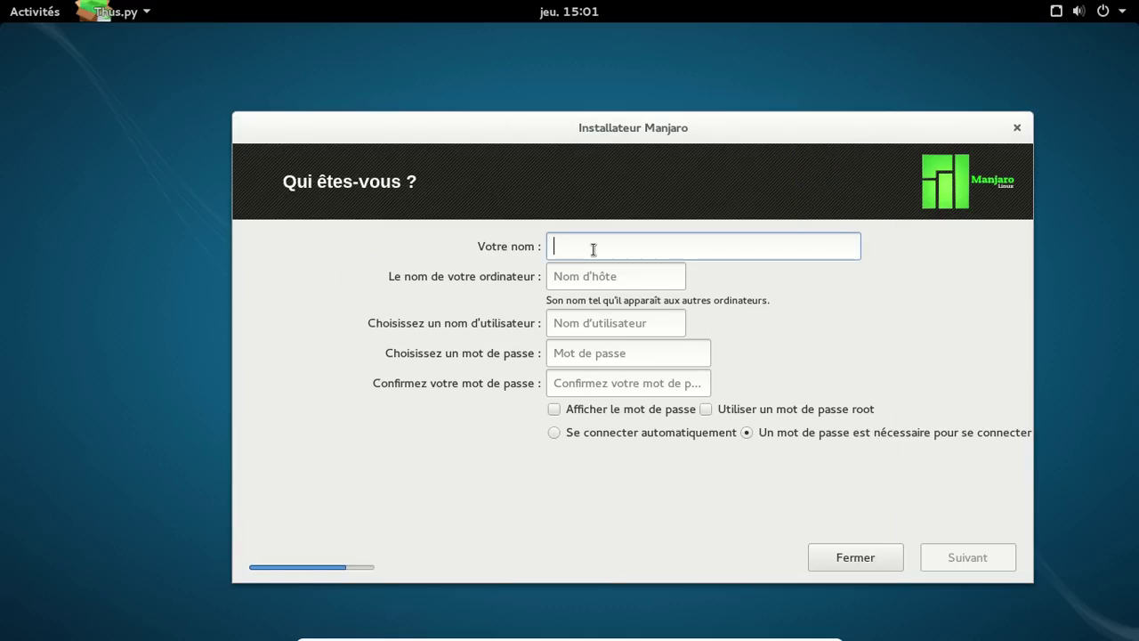
{"action": "type", "text": "Frederic Bezies"}
{"action": "key", "text": "Tab"}
{"action": "type", "text": "fredo-"}
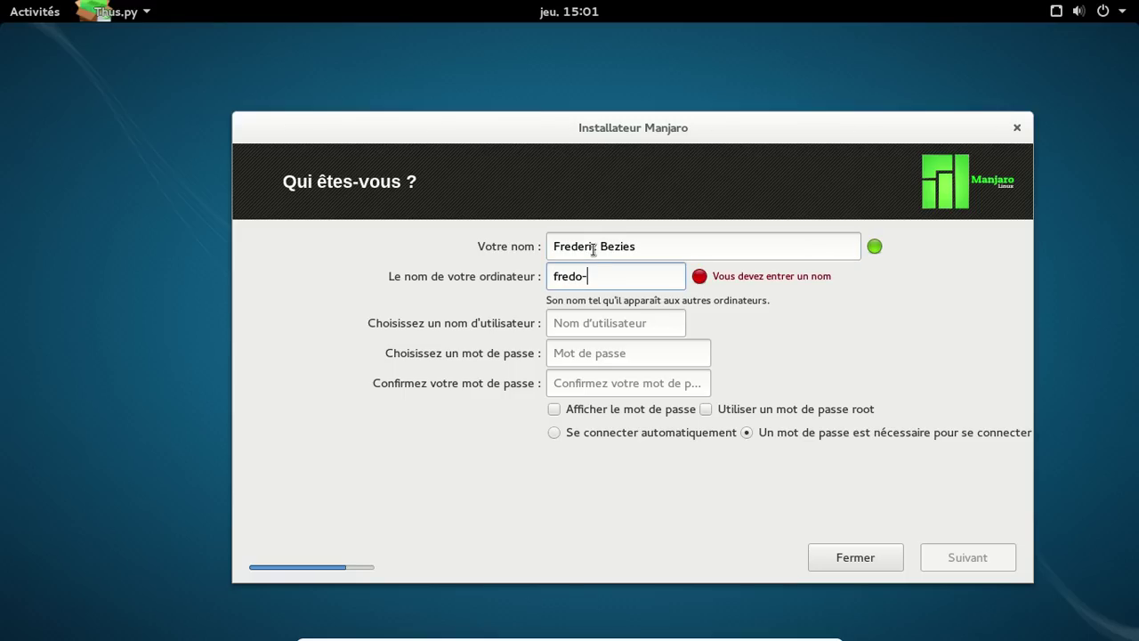
{"action": "type", "text": "mac"}
{"action": "key", "text": "BackSpace"}
{"action": "key", "text": "BackSpace"}
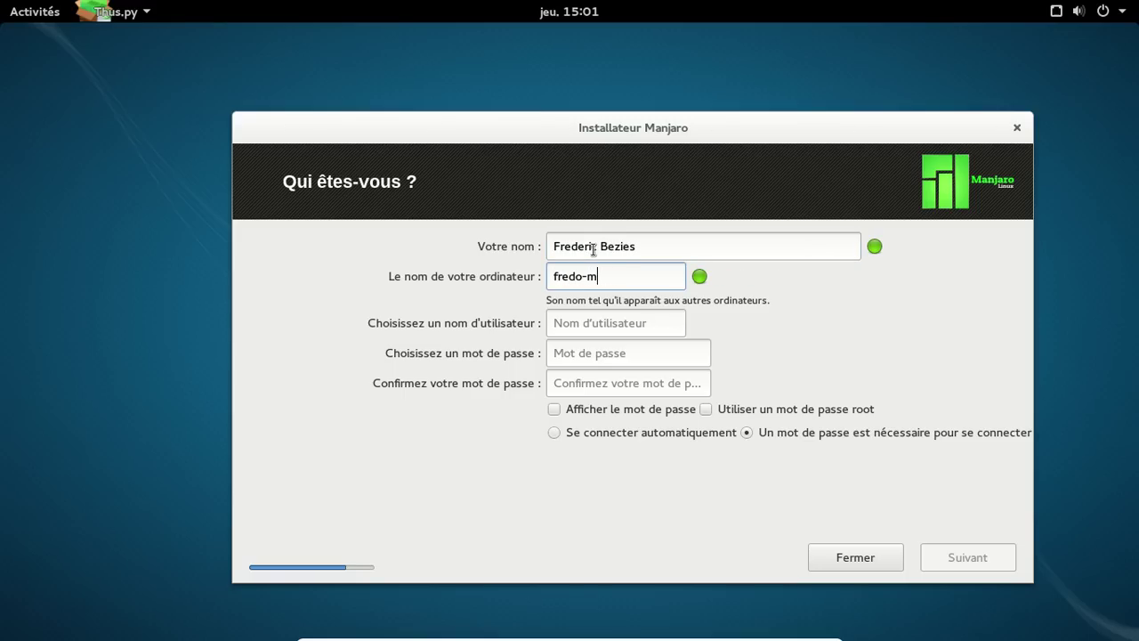
{"action": "type", "text": "anja-gnome"}
{"action": "key", "text": "Tab"}
{"action": "type", "text": "frederi"}
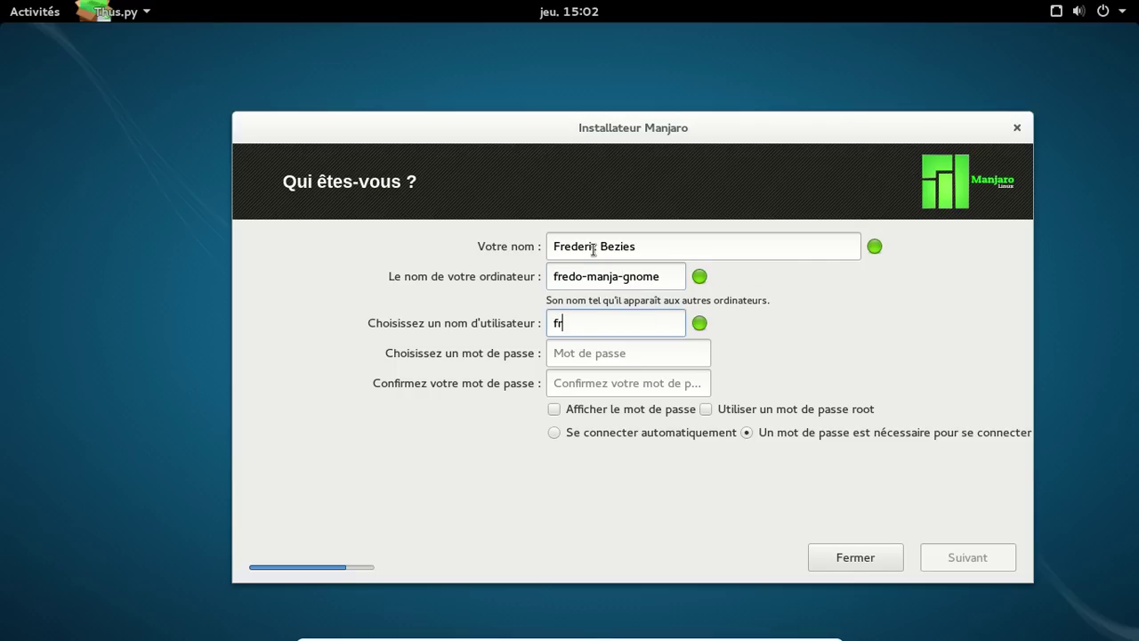
{"action": "key", "text": "BackSpace"}
{"action": "key", "text": "BackSpace"}
{"action": "key", "text": "BackSpace"}
Step: Enter the user password and confirm it
{"action": "key", "text": "Tab"}
{"action": "type", "text": "********"}
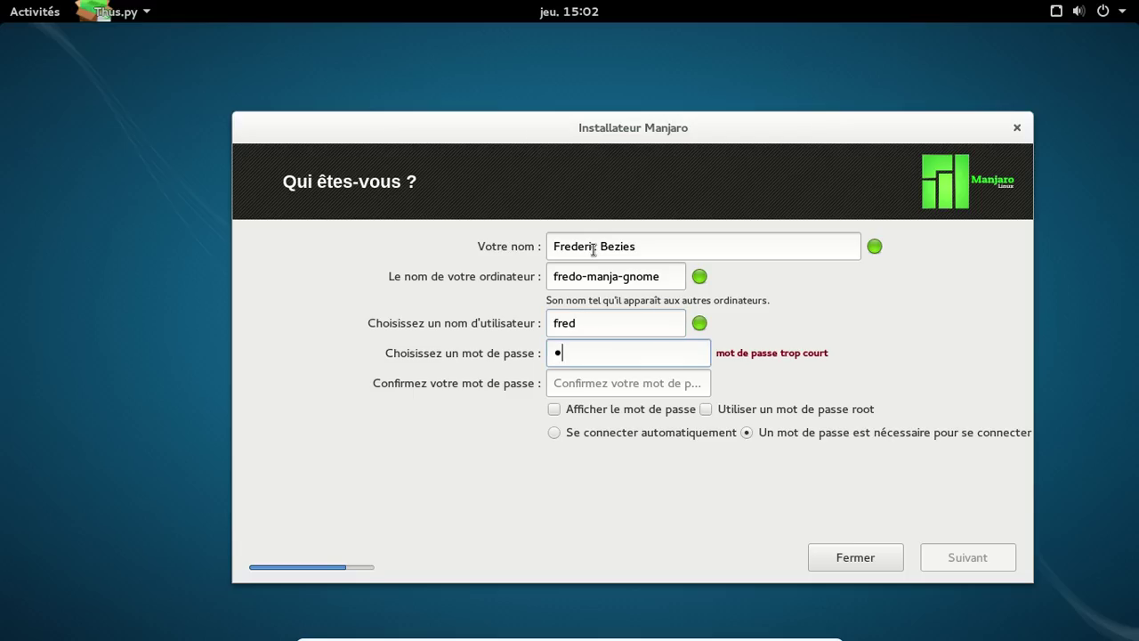
{"action": "key", "text": "Tab"}
{"action": "type", "text": "********"}
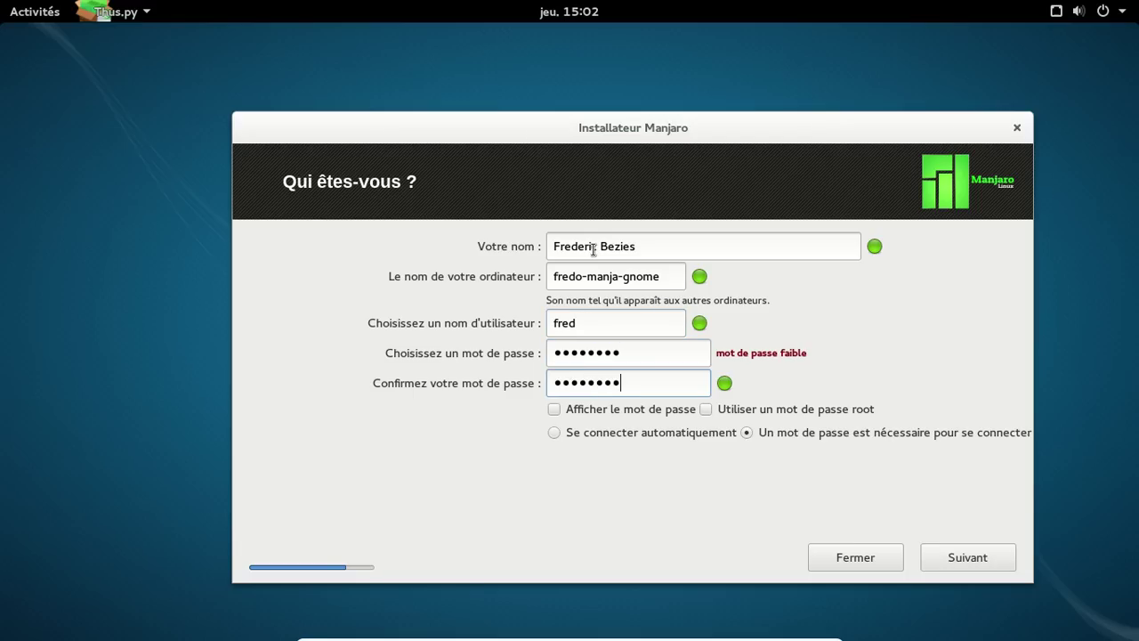
Step: Enable a separate root password, enter and confirm it, and accept the account details
{"action": "left_click", "coordinate": [706, 409]}
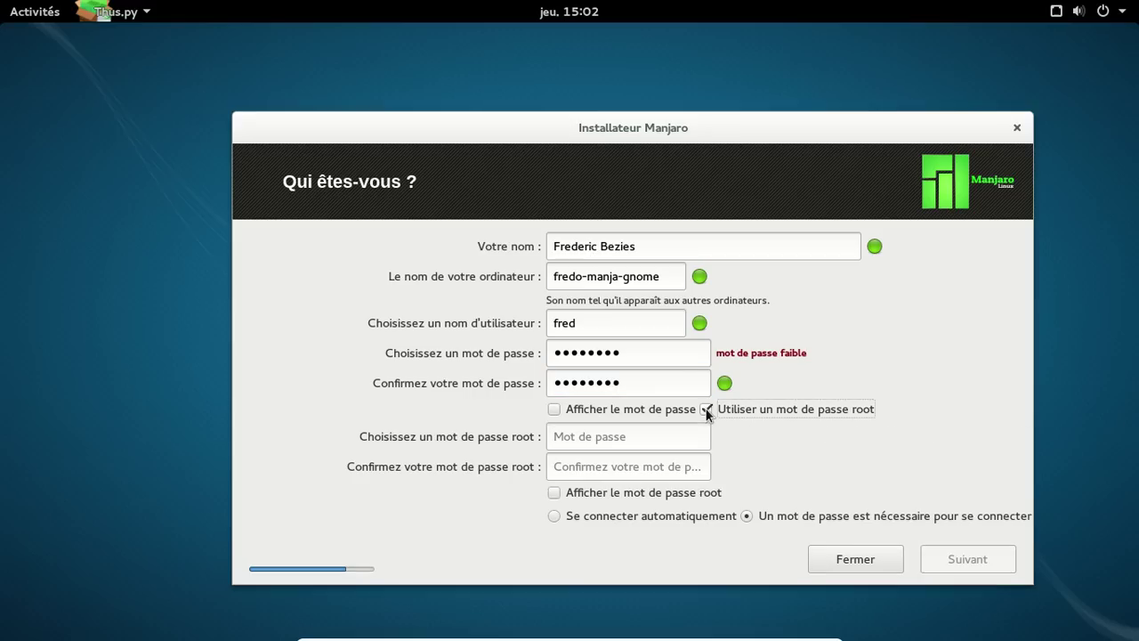
{"action": "left_click", "coordinate": [624, 439]}
{"action": "type", "text": "********"}
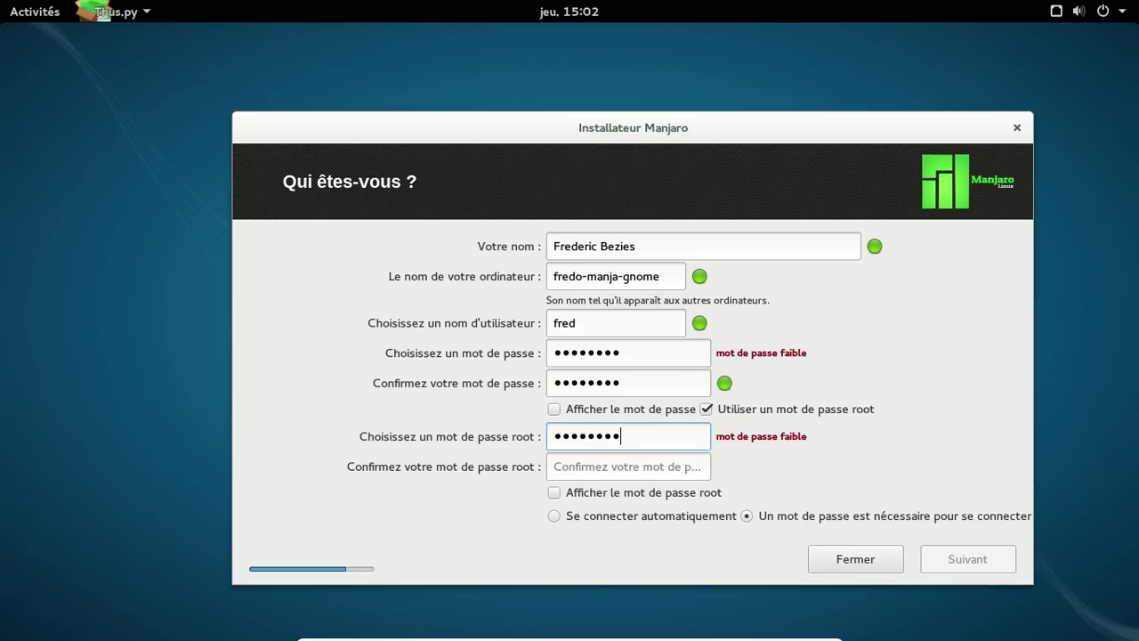
{"action": "key", "text": "Tab"}
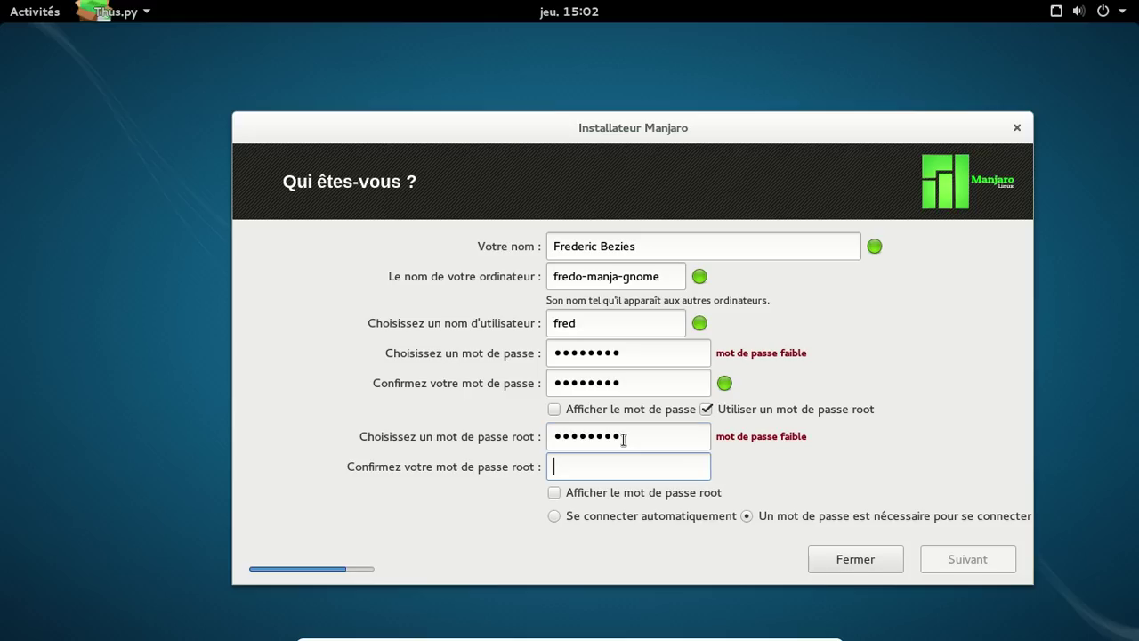
{"action": "type", "text": "********"}
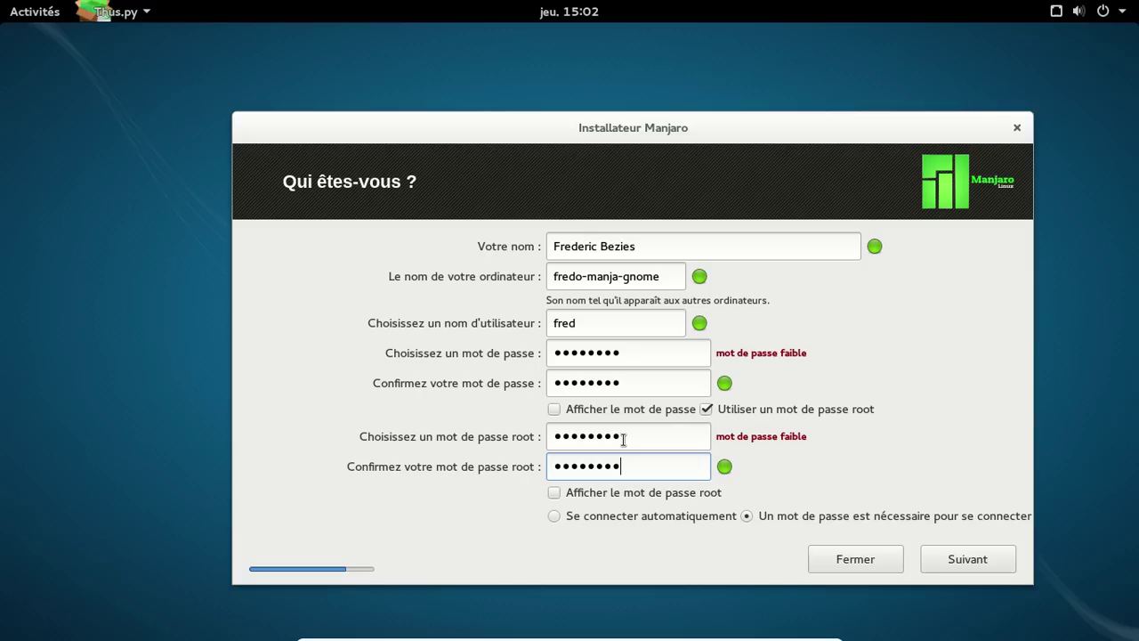
{"action": "left_click", "coordinate": [963, 562]}
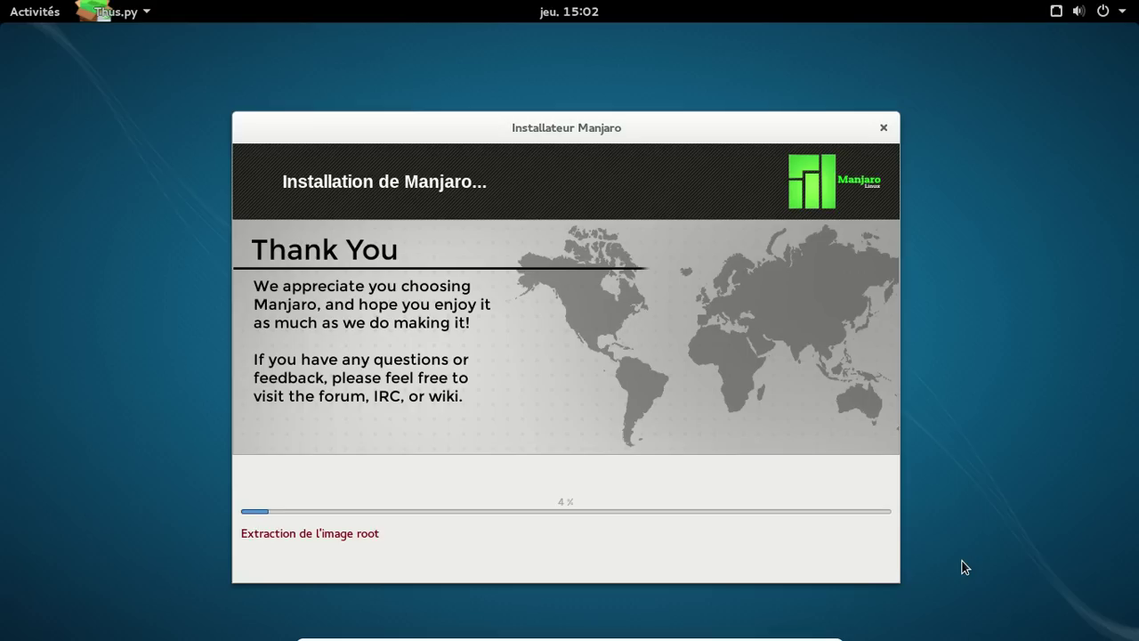
Step: From the Activities overview, close Manjaro Welcome and launch Terminal while installation runs
{"action": "key", "text": "super"}
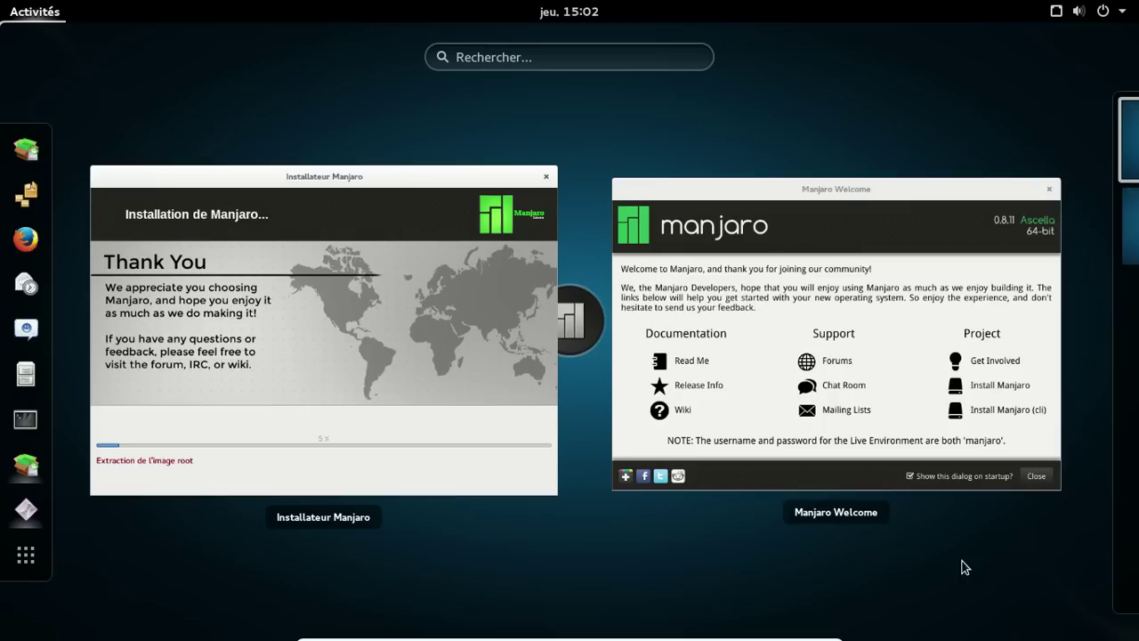
{"action": "left_click", "coordinate": [1059, 183]}
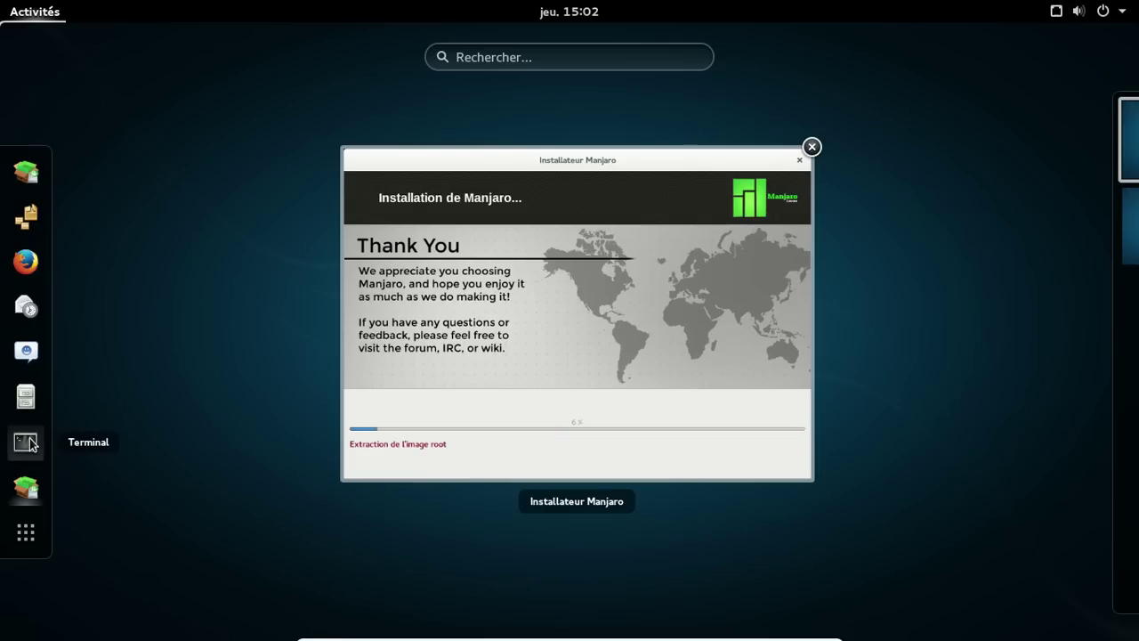
{"action": "left_click", "coordinate": [26, 441]}
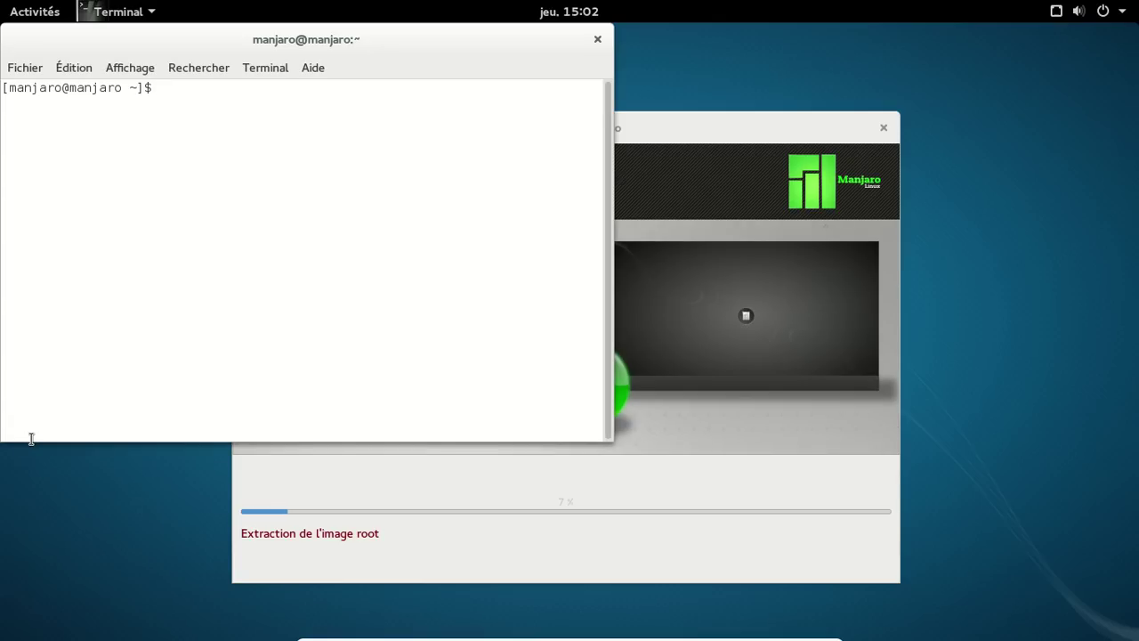
Step: Run uname -a to show the 3.16.7.2-1-MANJARO x86_64 kernel, then close the terminal
{"action": "type", "text": "uname -a"}
{"action": "key", "text": "Return"}
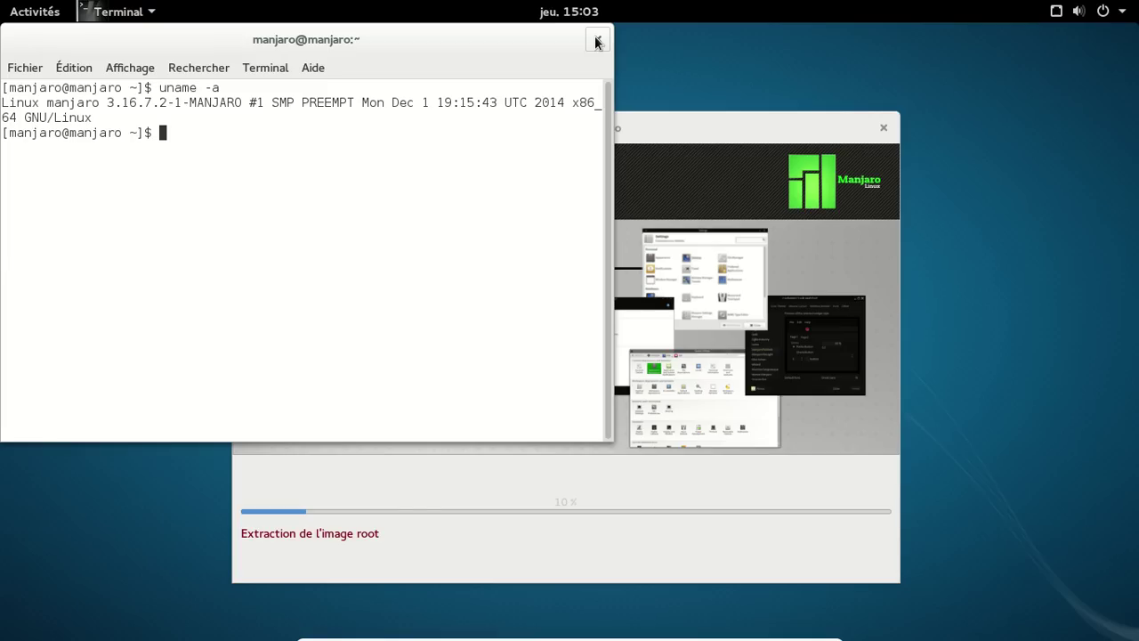
{"action": "left_click", "coordinate": [596, 41]}
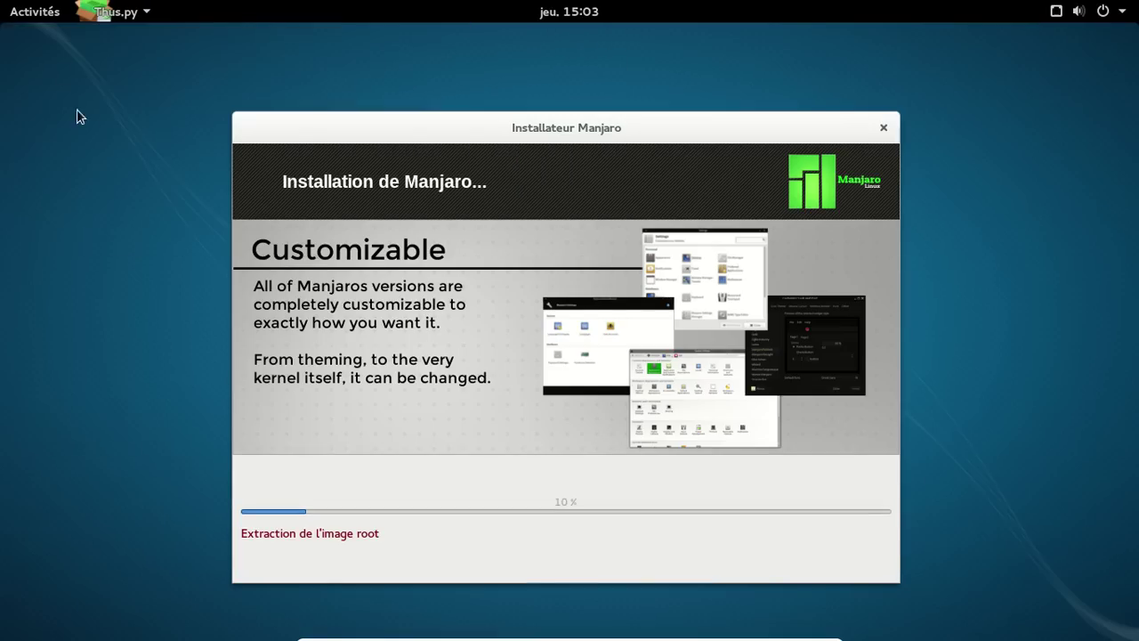
Step: Launch Firefox, close its 'Problem loading page' tab, then close the browser window
{"action": "left_click", "coordinate": [34, 12]}
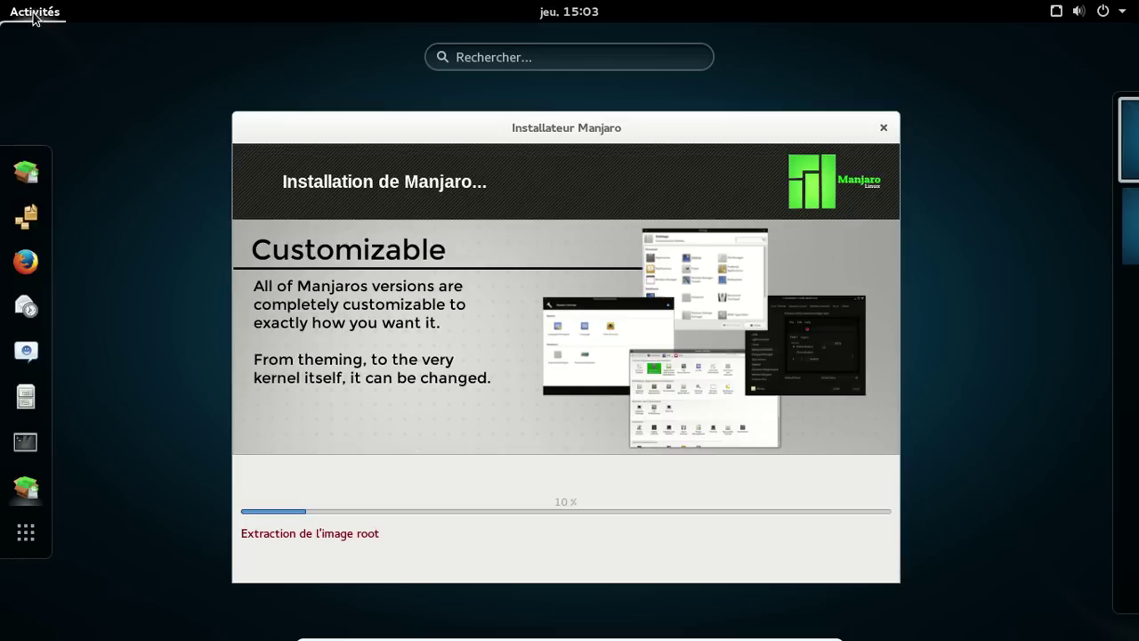
{"action": "left_click", "coordinate": [29, 269]}
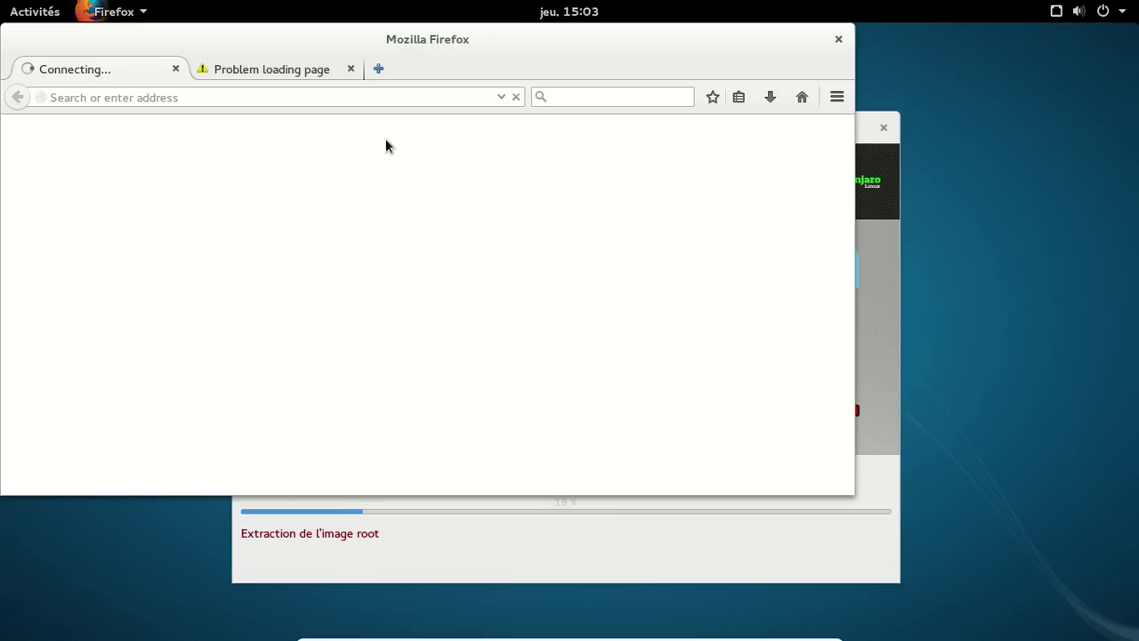
{"action": "left_click", "coordinate": [351, 69]}
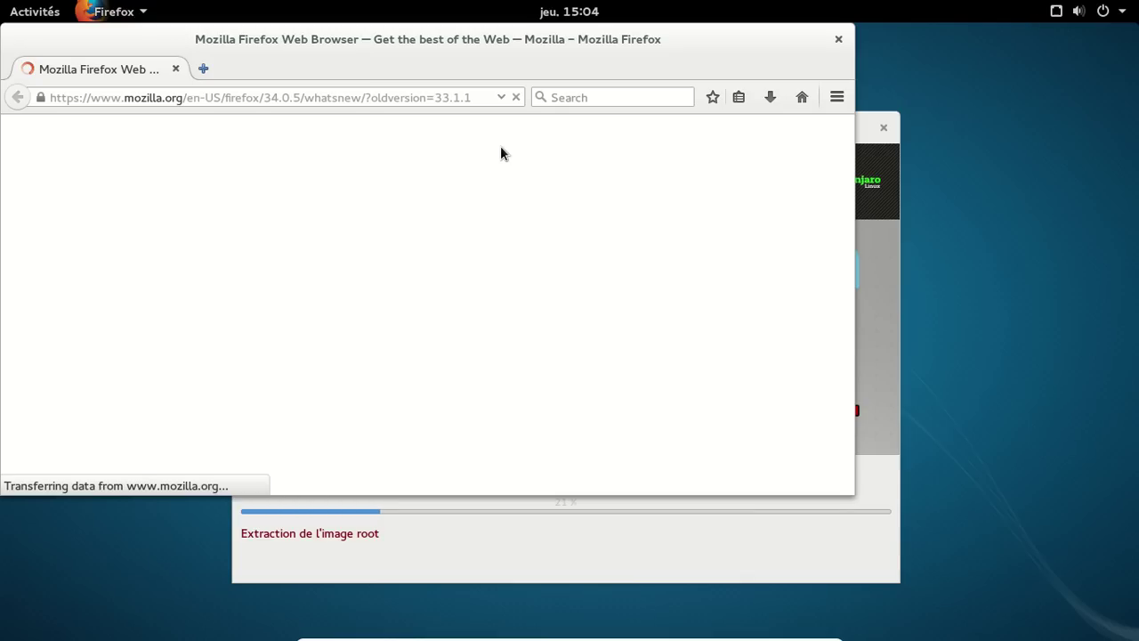
{"action": "left_click", "coordinate": [841, 40]}
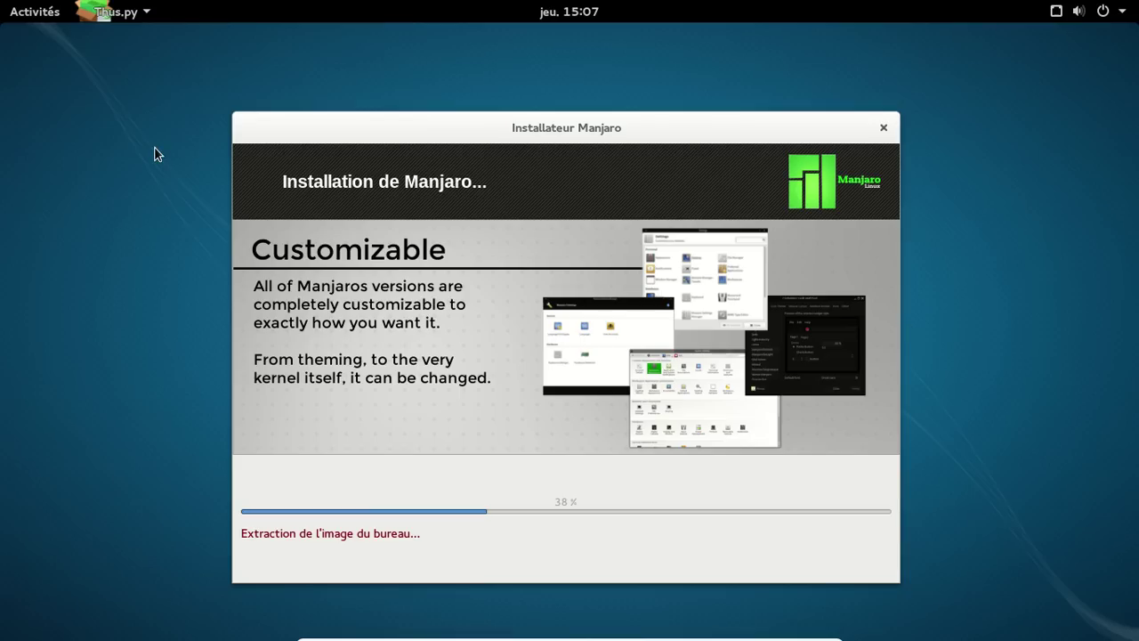
Step: Wait for the desktop image extraction, then bring up the Activities overview
{"action": "key", "text": "super"}
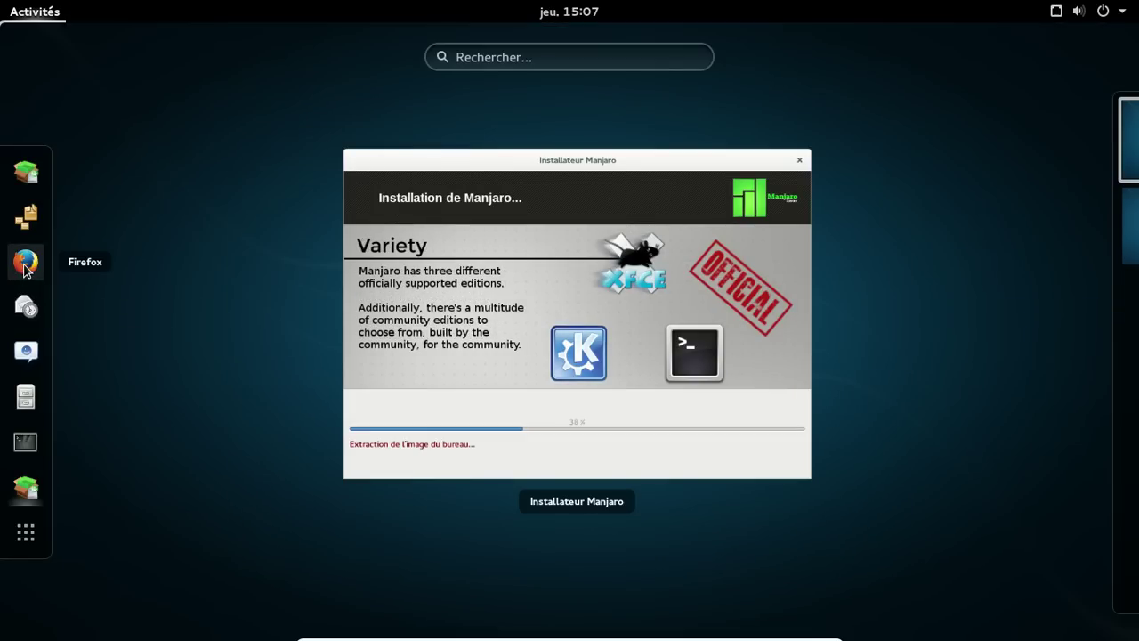
Step: Relaunch Firefox and load manjaro.github.io in place of manjaro.org
{"action": "left_click", "coordinate": [25, 265]}
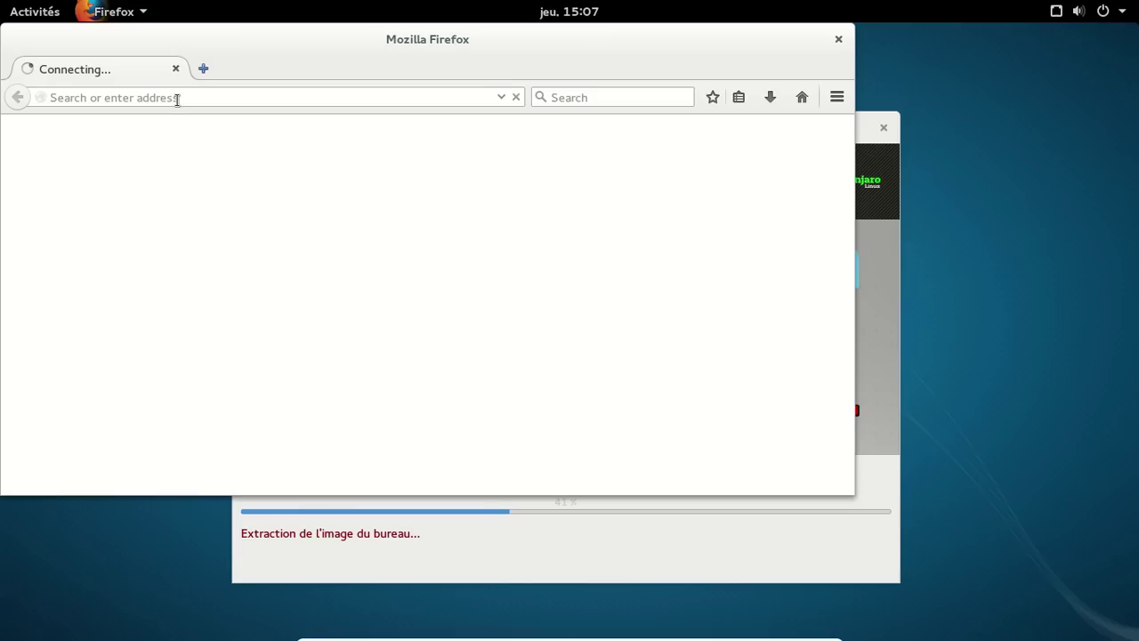
{"action": "left_click", "coordinate": [177, 98]}
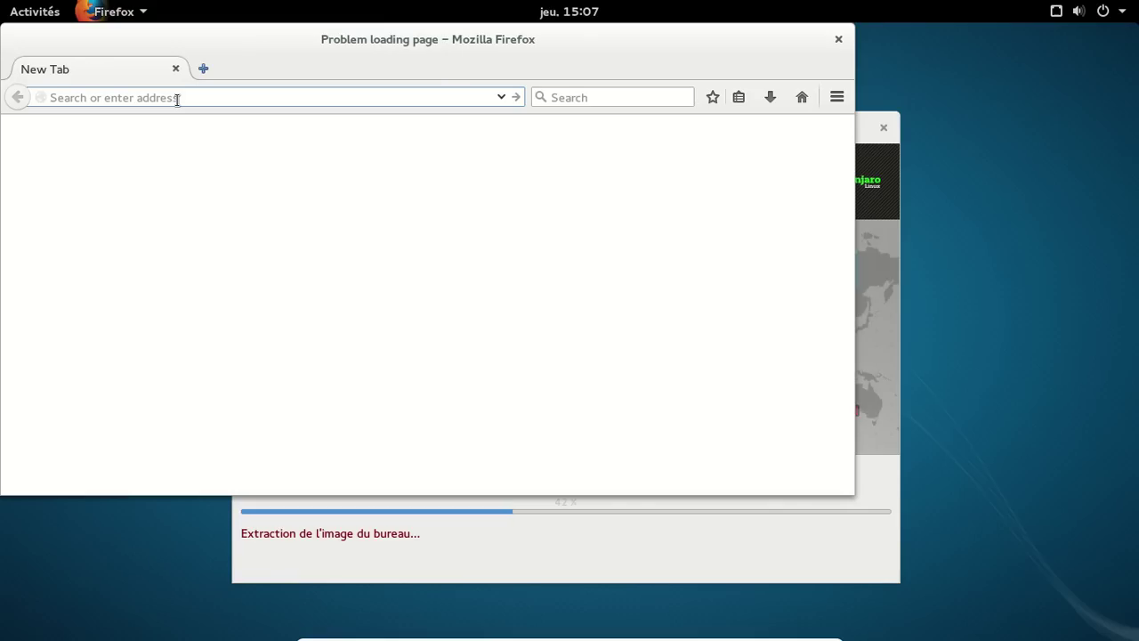
{"action": "type", "text": "manaj"}
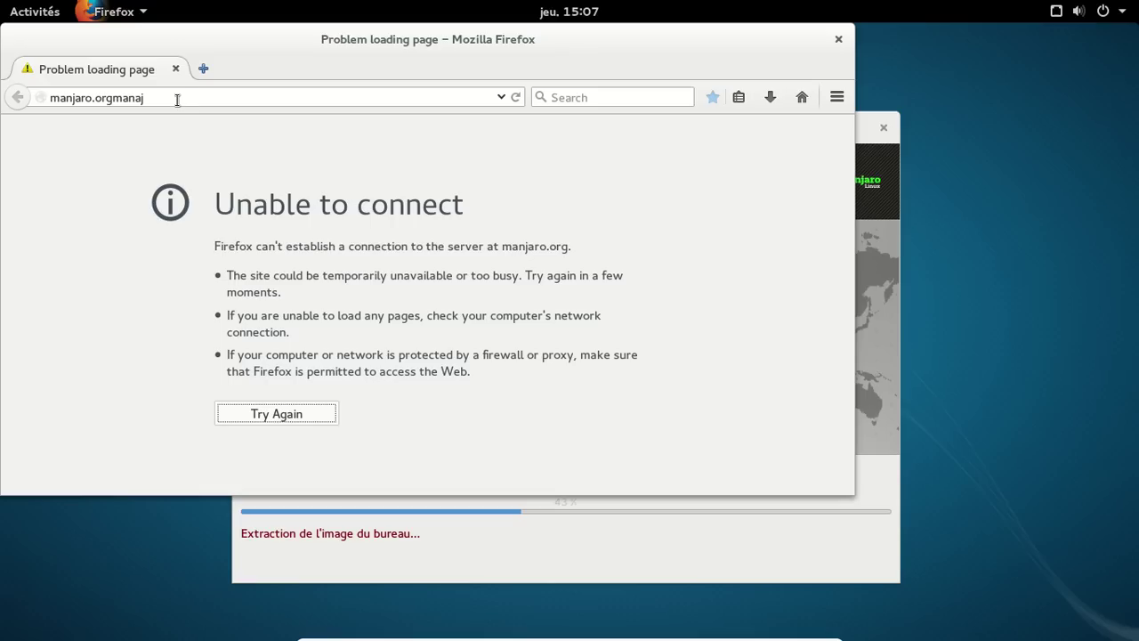
{"action": "left_click", "coordinate": [176, 100]}
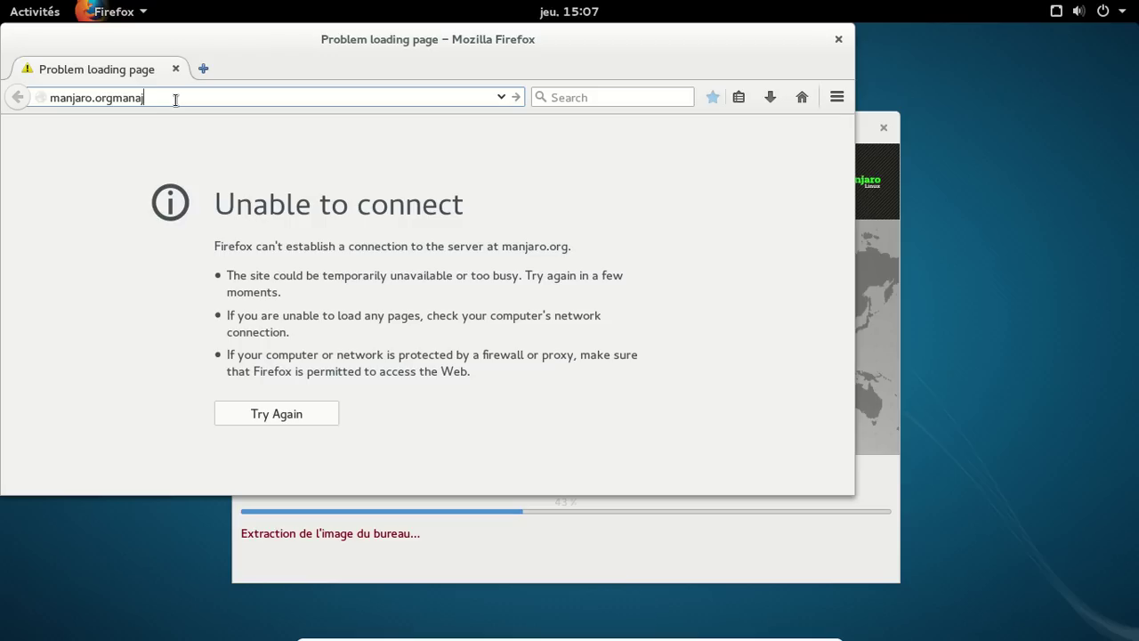
{"action": "key", "text": "BackSpace"}
{"action": "key", "text": "BackSpace"}
{"action": "key", "text": "BackSpace"}
{"action": "key", "text": "BackSpace"}
{"action": "key", "text": "BackSpace"}
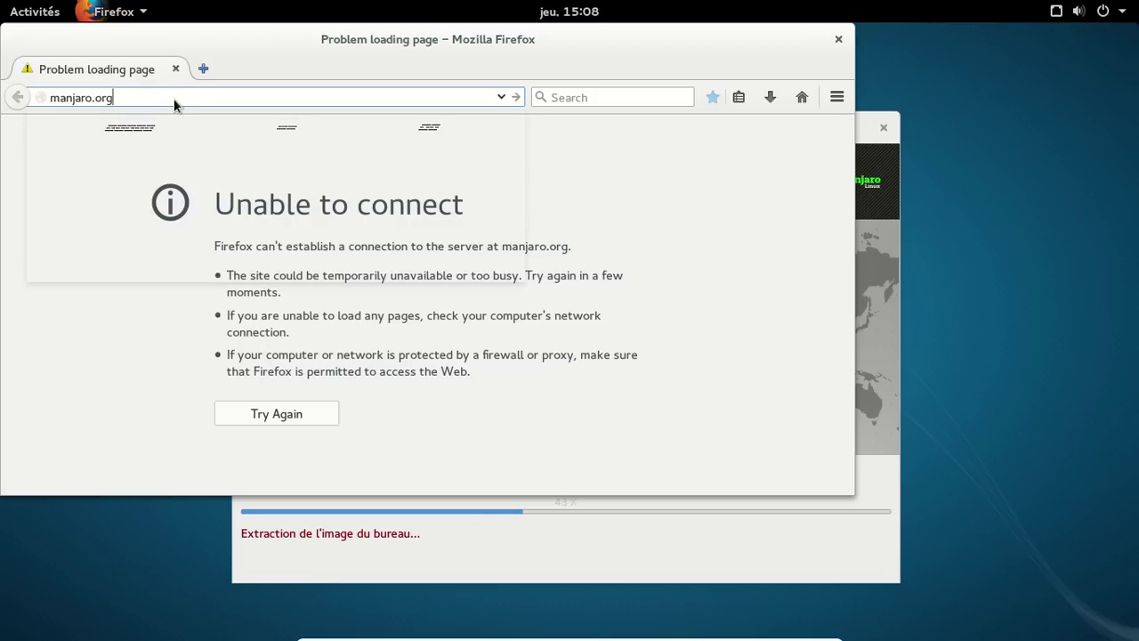
{"action": "key", "text": "BackSpace"}
{"action": "key", "text": "BackSpace"}
{"action": "key", "text": "BackSpace"}
{"action": "key", "text": "BackSpace"}
{"action": "key", "text": "BackSpace"}
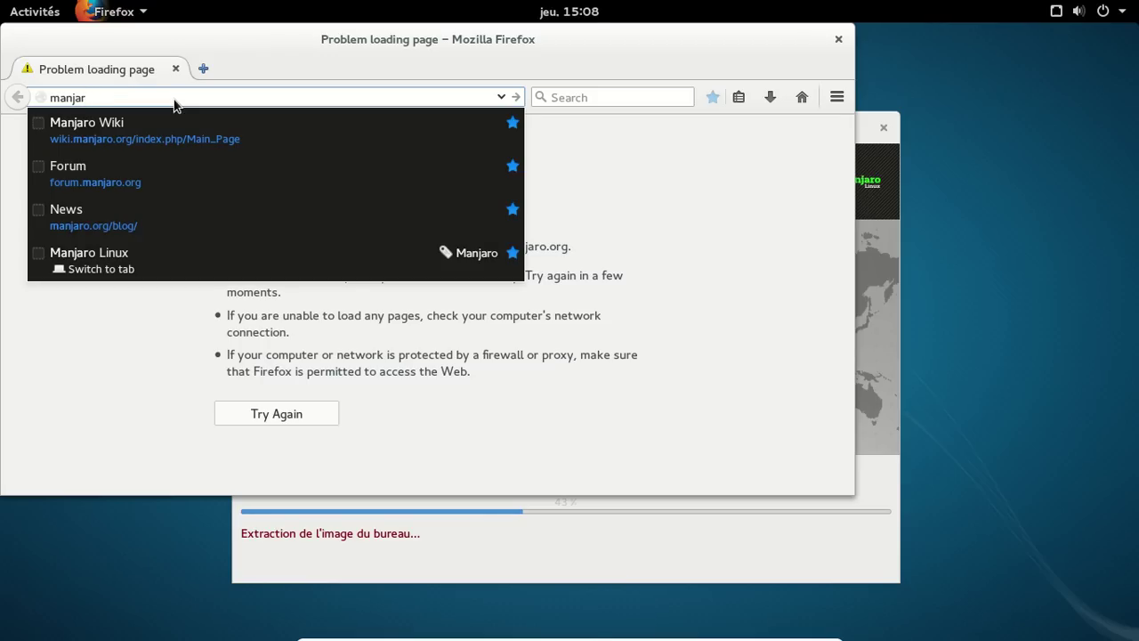
{"action": "type", "text": "o.giht"}
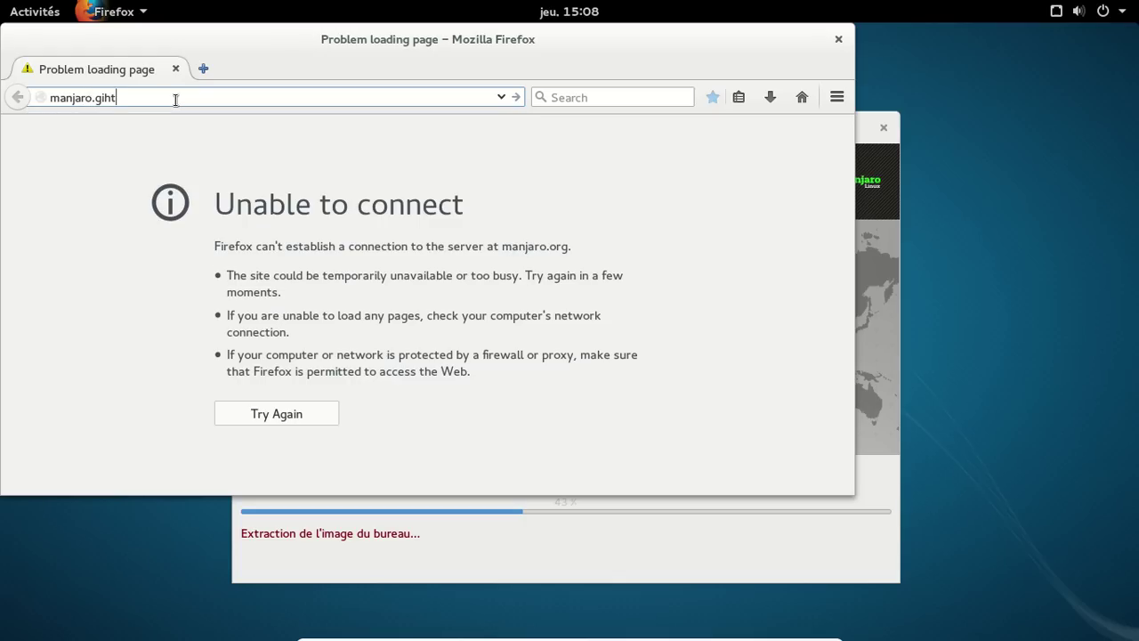
{"action": "key", "text": "BackSpace"}
{"action": "key", "text": "BackSpace"}
{"action": "type", "text": "thub.io"}
{"action": "key", "text": "Return"}
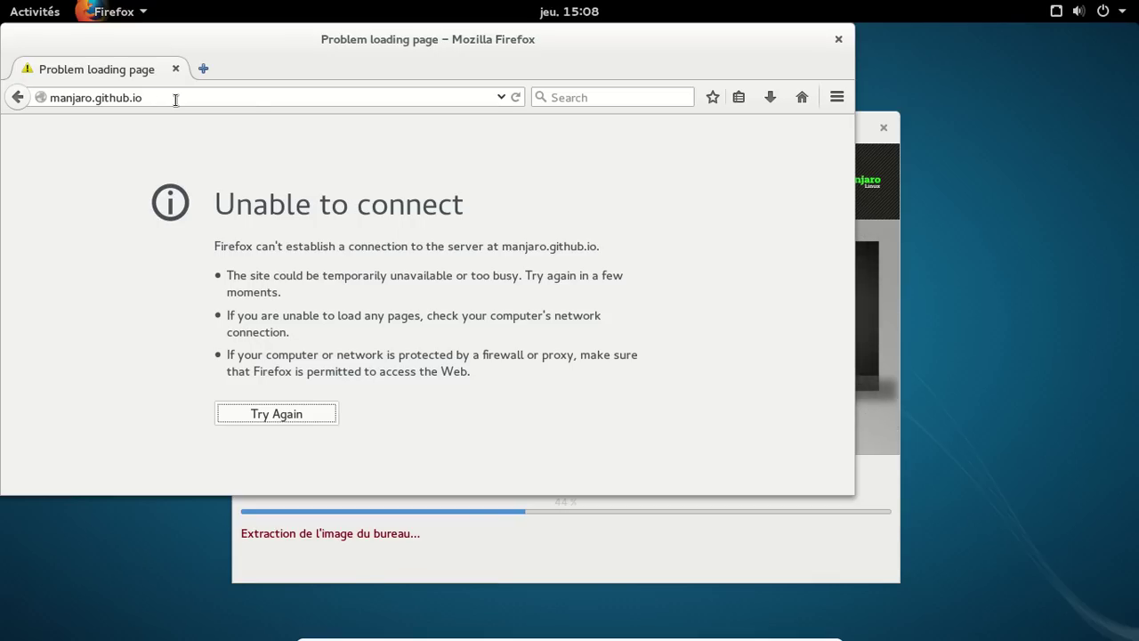
Step: Switch the wired connection off with Éteindre, then reconnect it with Se connecter
{"action": "left_click", "coordinate": [1060, 12]}
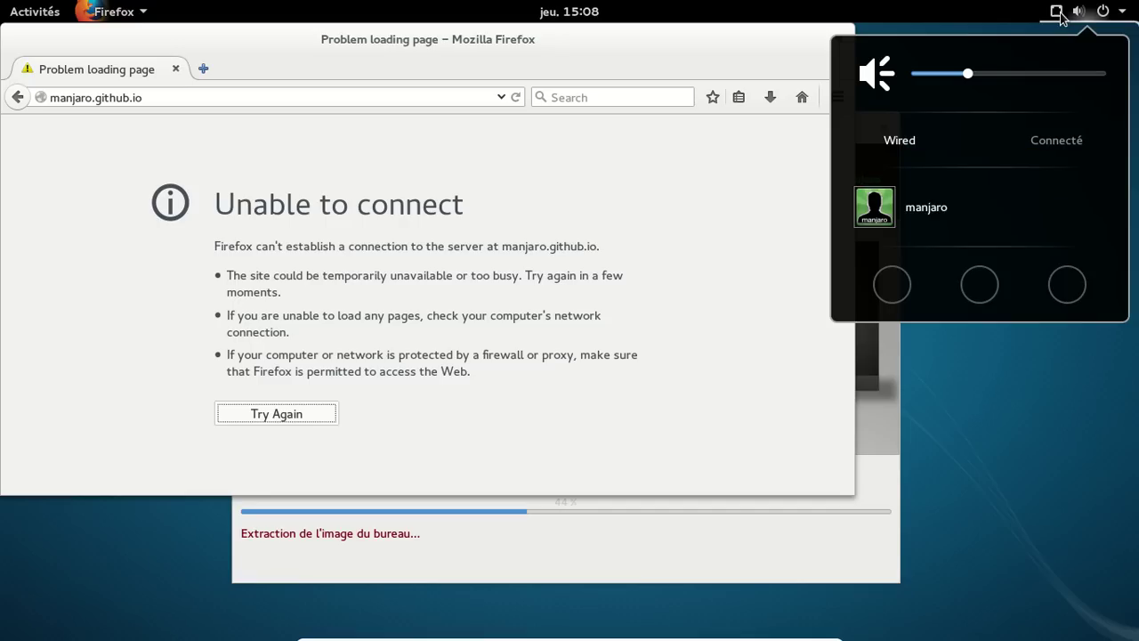
{"action": "left_click", "coordinate": [1043, 125]}
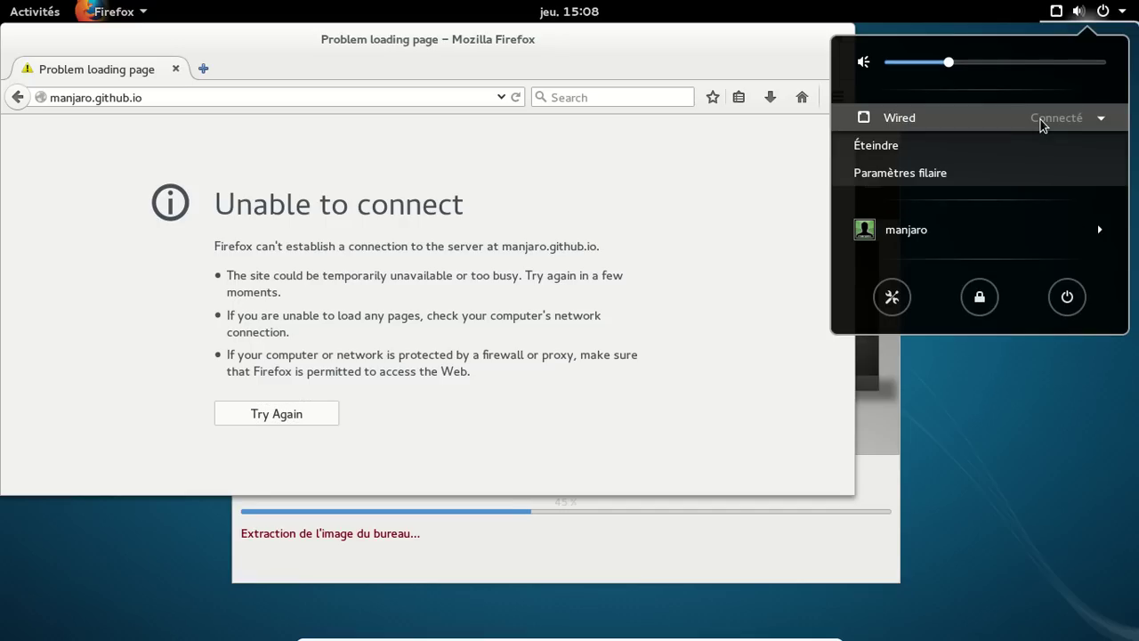
{"action": "left_click", "coordinate": [932, 157]}
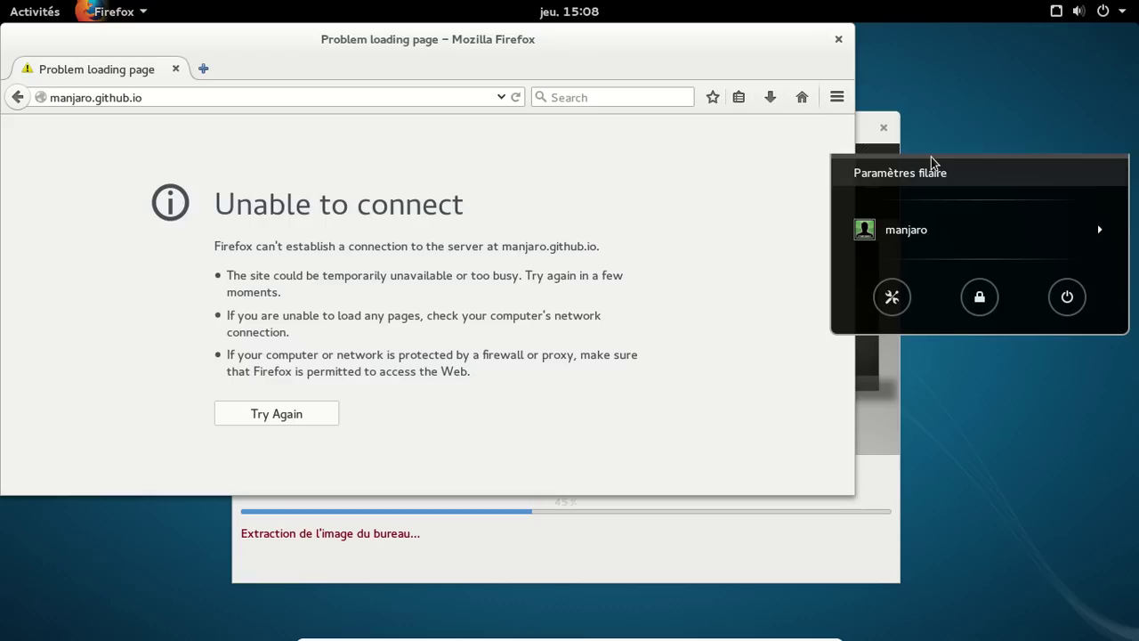
{"action": "left_click", "coordinate": [1103, 11]}
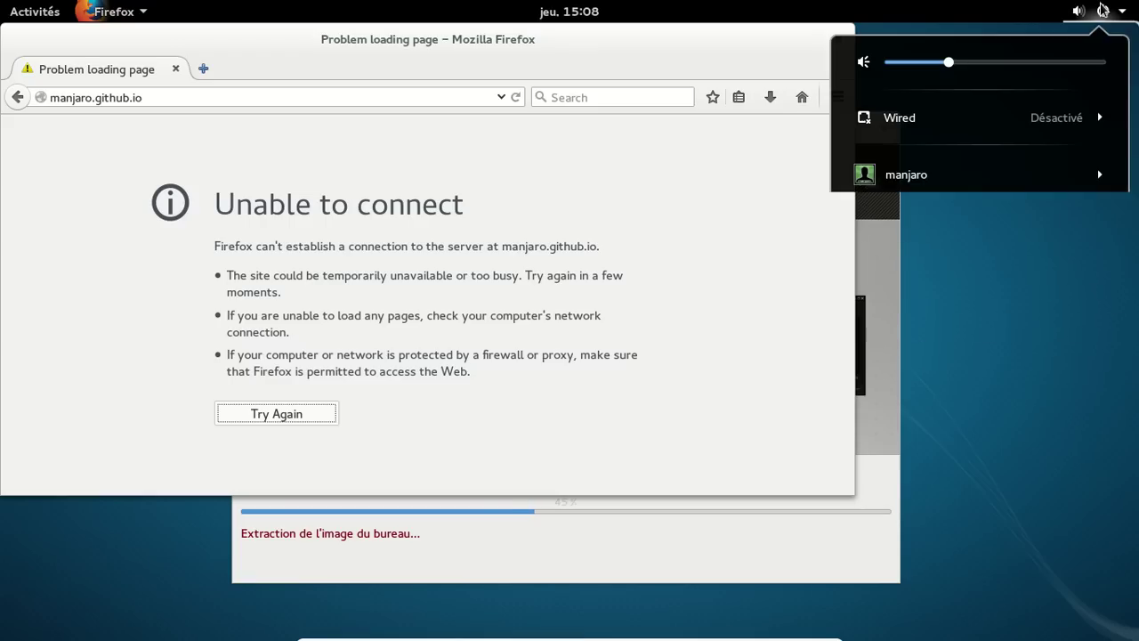
{"action": "left_click", "coordinate": [979, 122]}
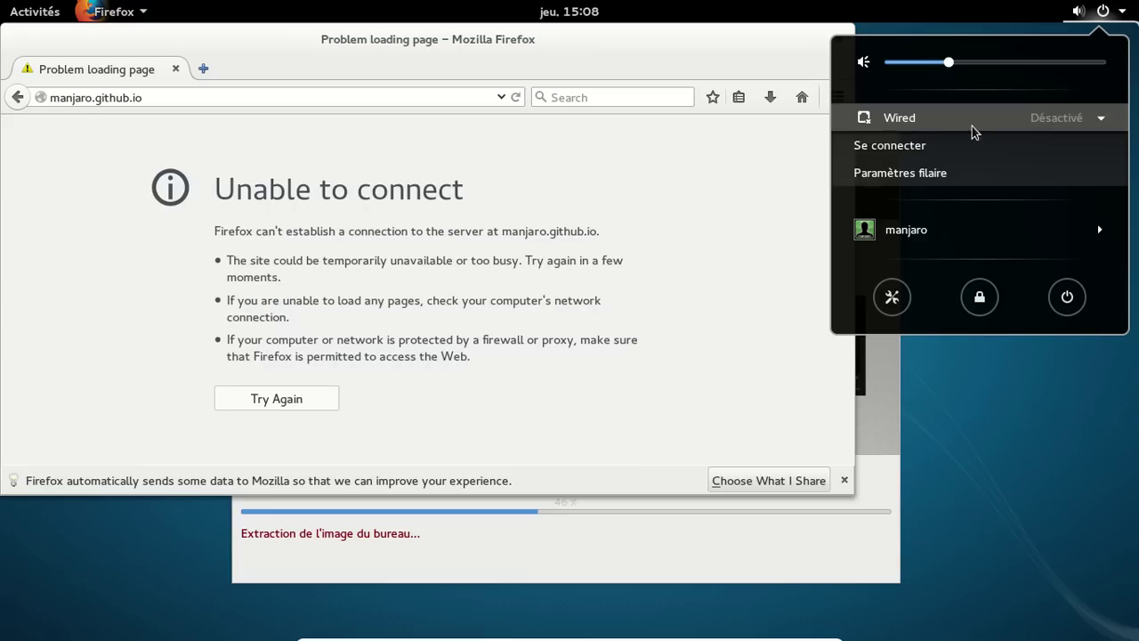
{"action": "left_click", "coordinate": [932, 152]}
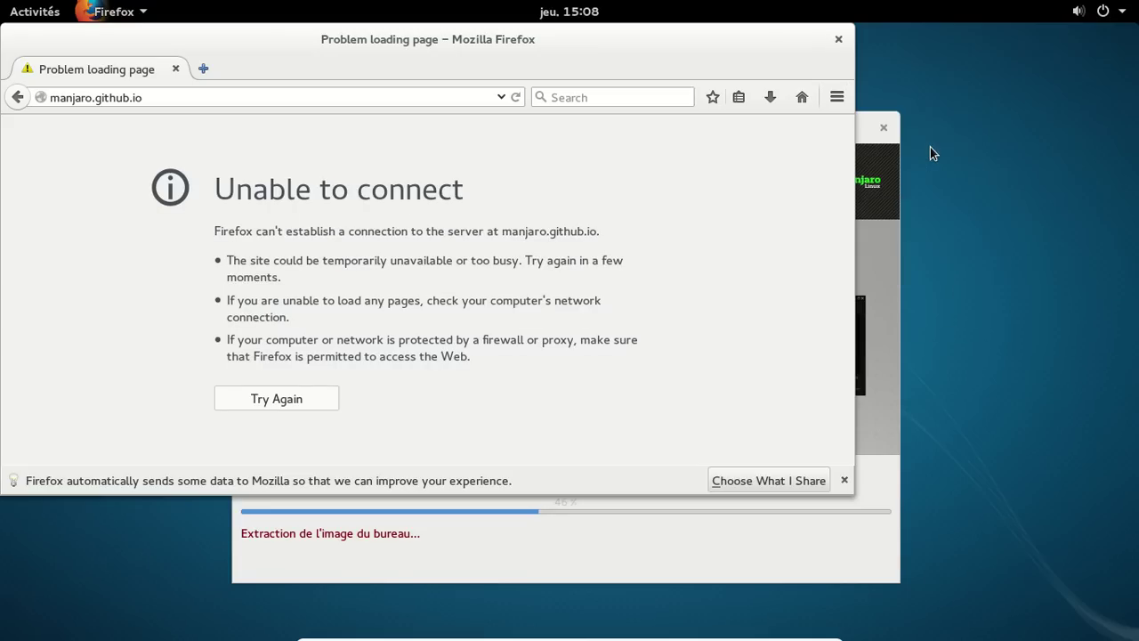
Step: Reload manjaro.github.io, skim the Manjaro Gnome 0.8.11 release post, and follow the Download link
{"action": "left_click", "coordinate": [222, 97]}
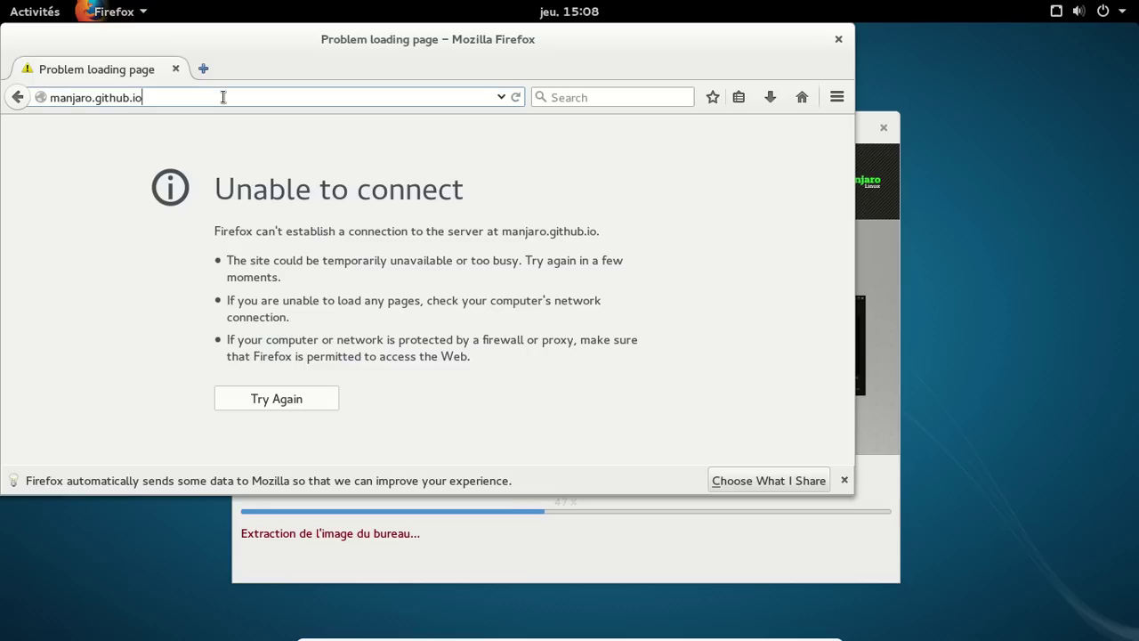
{"action": "key", "text": "Return"}
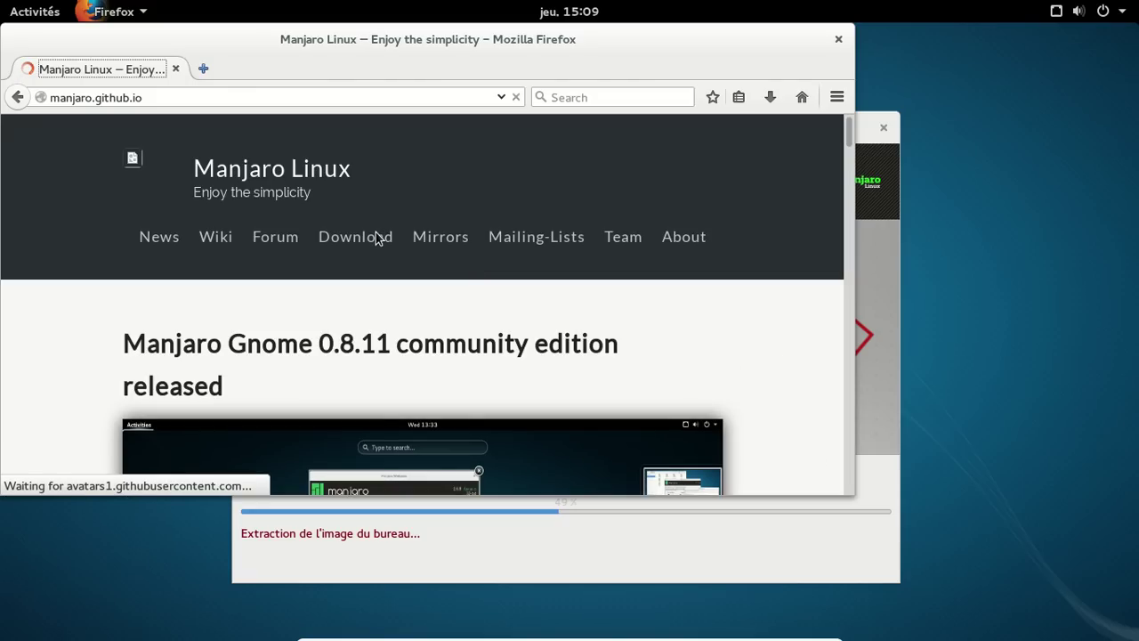
{"action": "scroll", "coordinate": [377, 239], "scroll_direction": "down", "scroll_amount": 5}
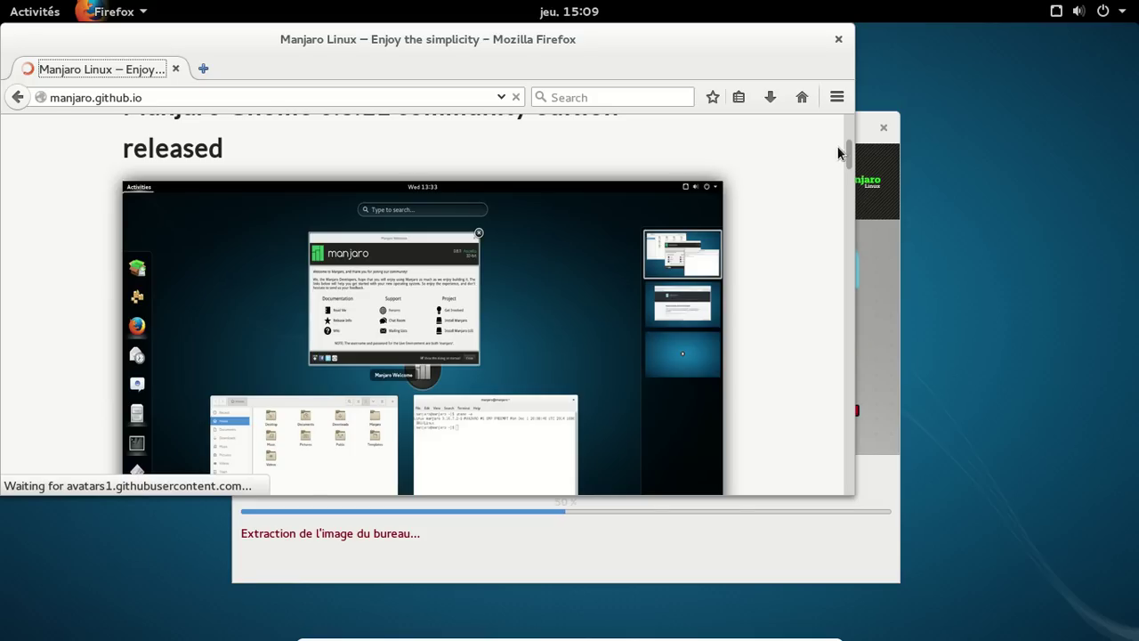
{"action": "scroll", "coordinate": [851, 145], "scroll_direction": "up", "scroll_amount": 5}
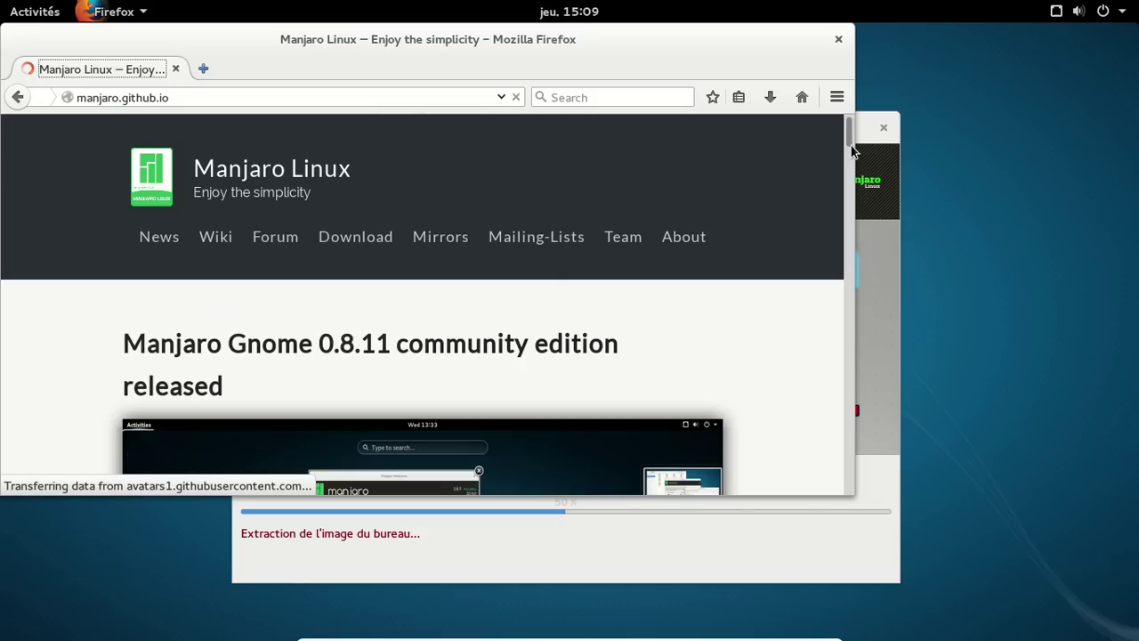
{"action": "left_click", "coordinate": [370, 246]}
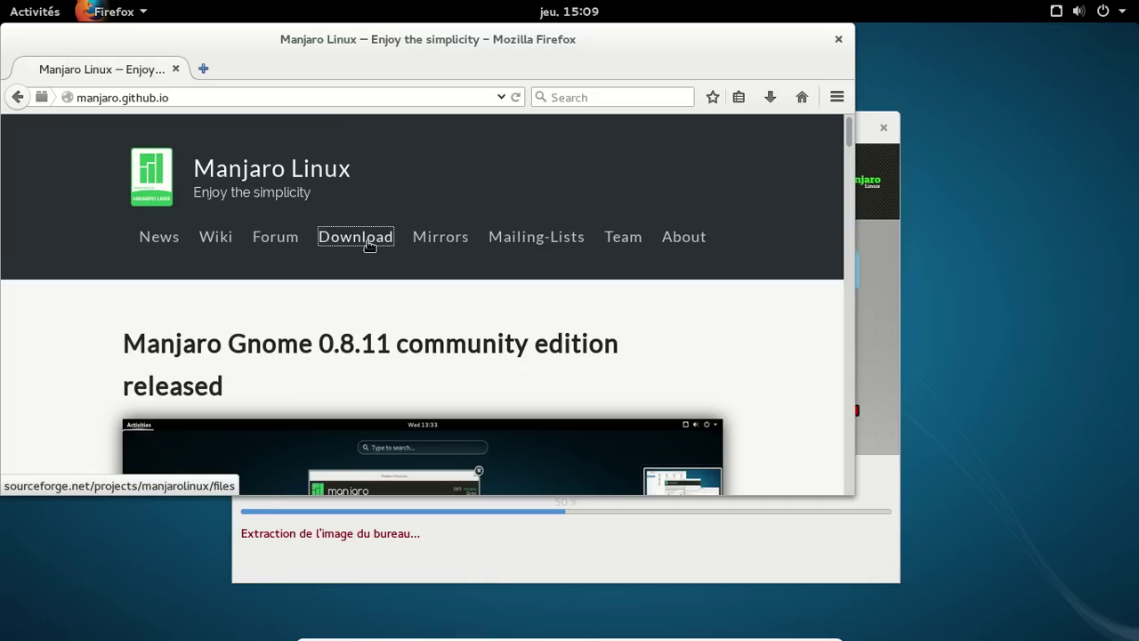
Step: Reach the SourceForge Manjaro files page, accept its French cookie notice, and bring the installer forward
{"action": "left_click", "coordinate": [370, 246]}
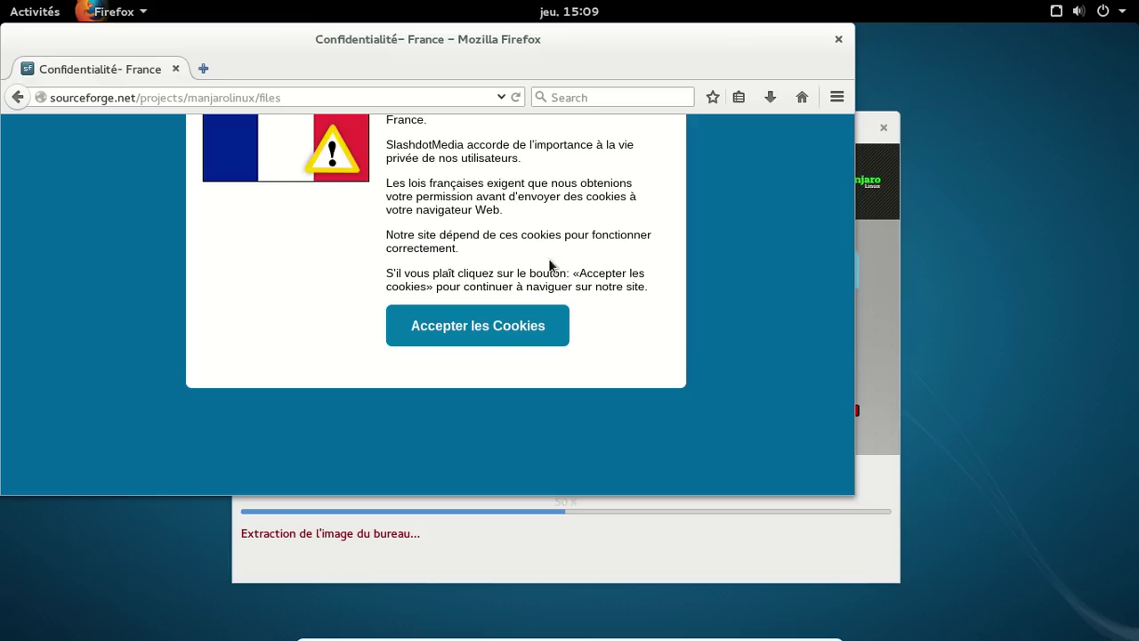
{"action": "left_click", "coordinate": [493, 324]}
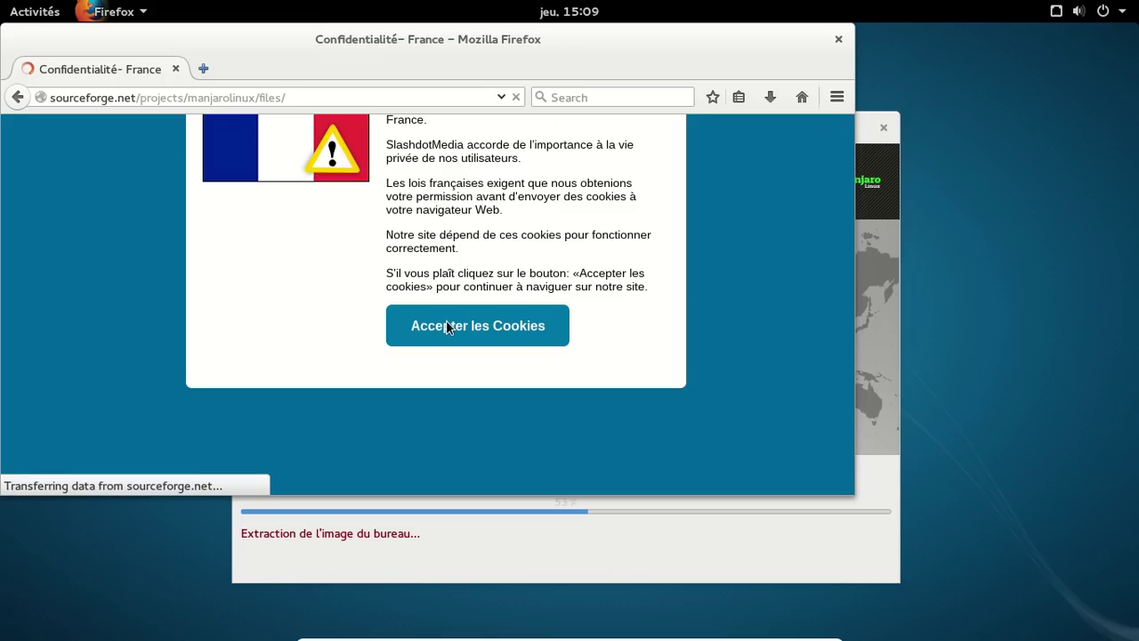
{"action": "left_click", "coordinate": [543, 578]}
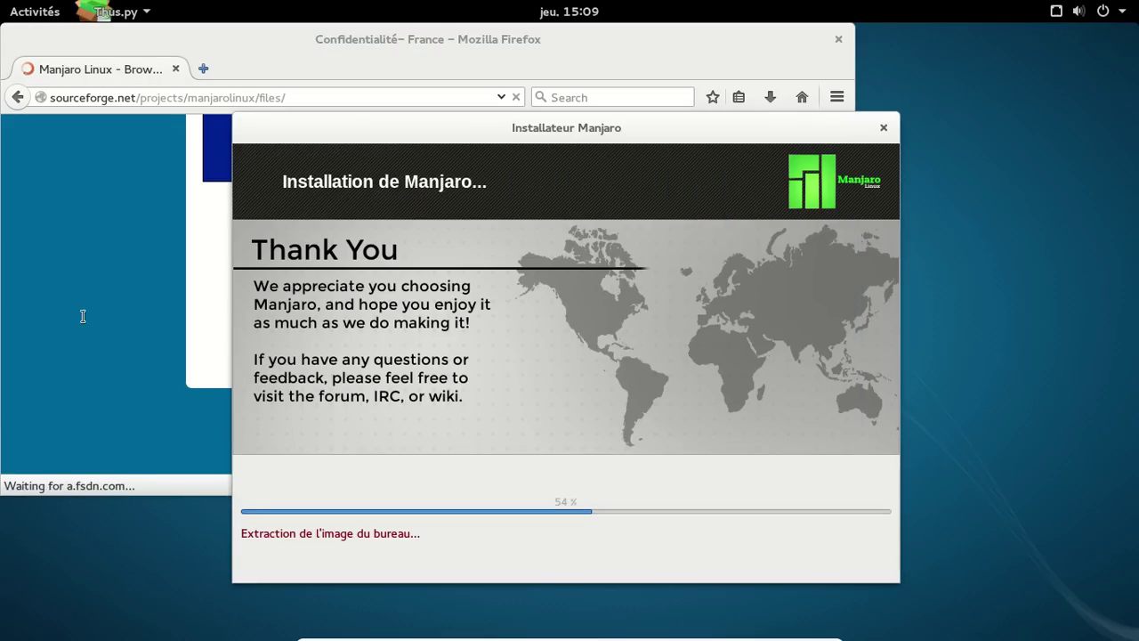
Step: Close Firefox so only the Manjaro installer remains on screen at 58%
{"action": "left_click", "coordinate": [69, 304]}
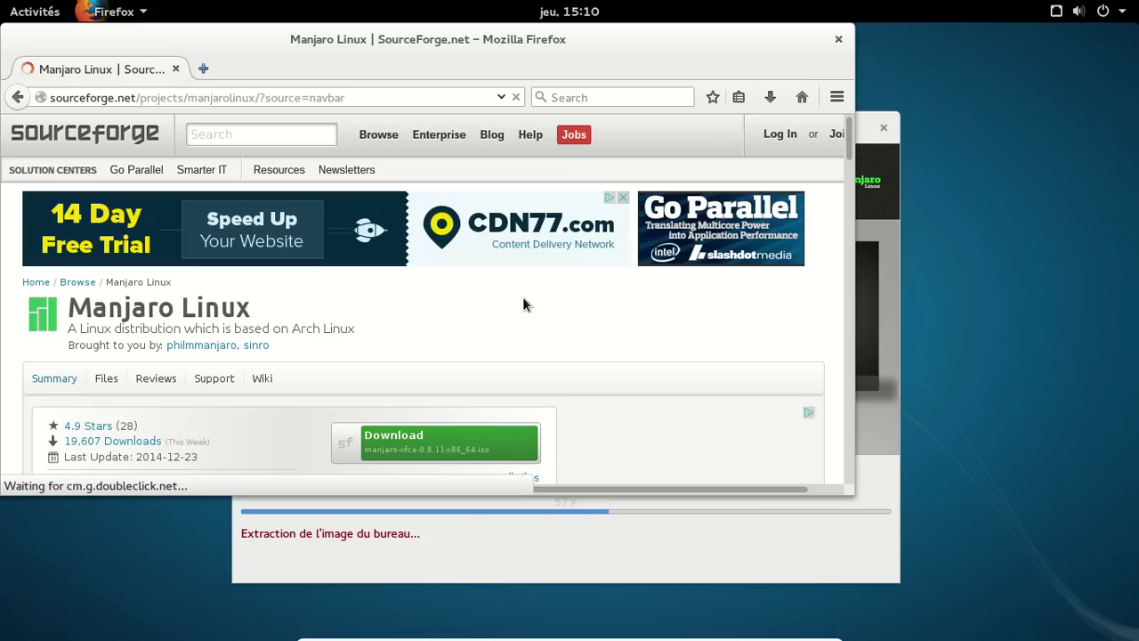
{"action": "left_click", "coordinate": [840, 40]}
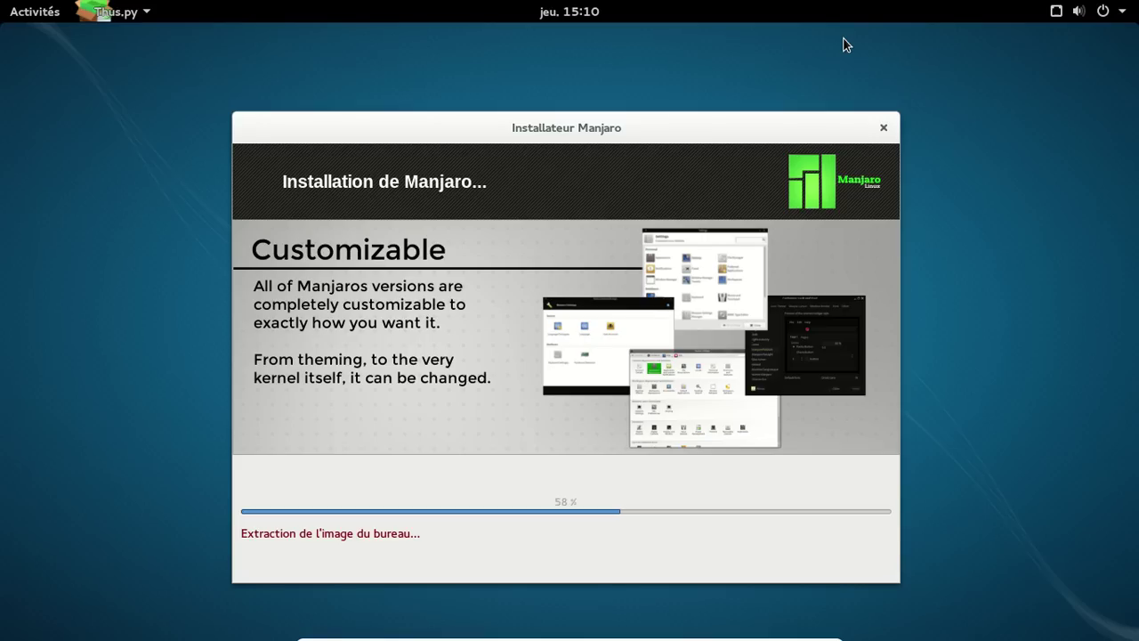
{"action": "key", "text": "super"}
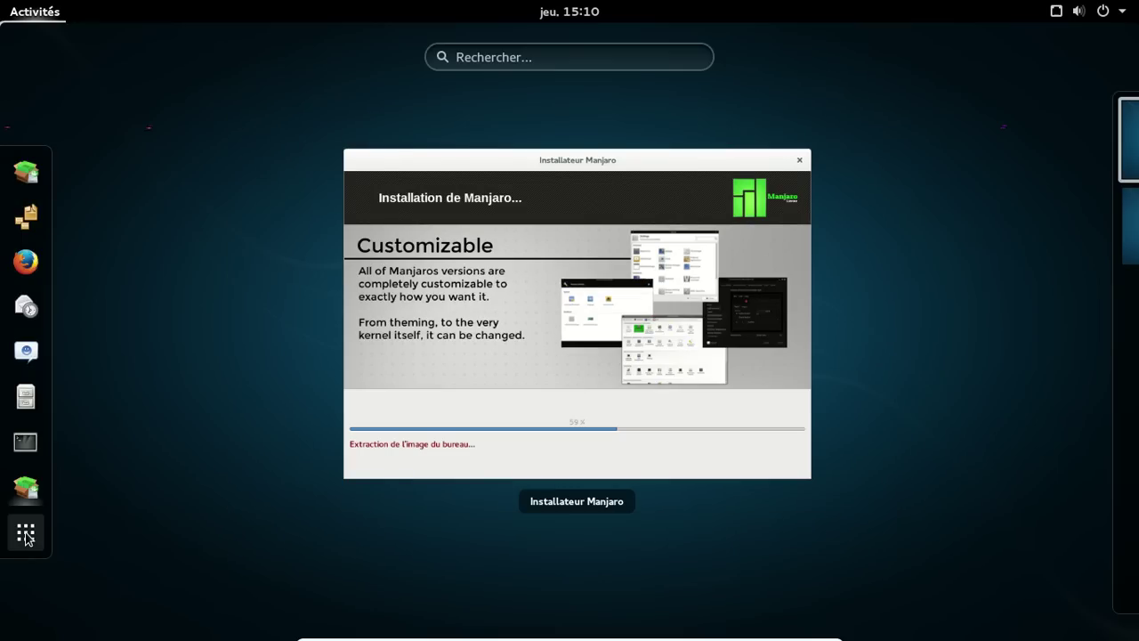
{"action": "left_click", "coordinate": [26, 534]}
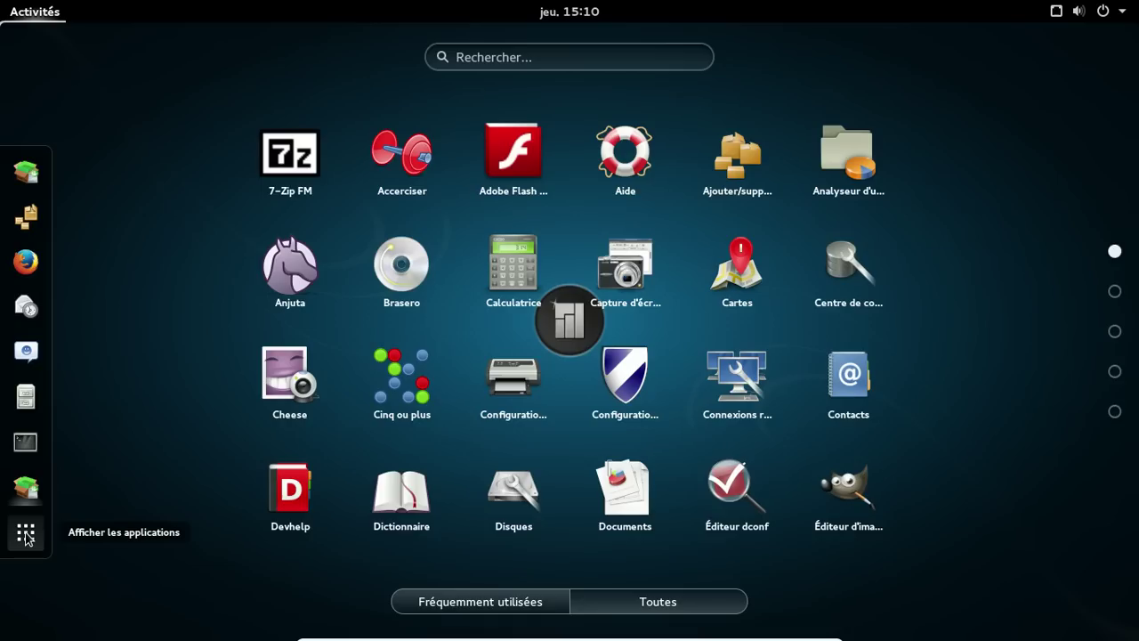
{"action": "left_click", "coordinate": [1115, 292]}
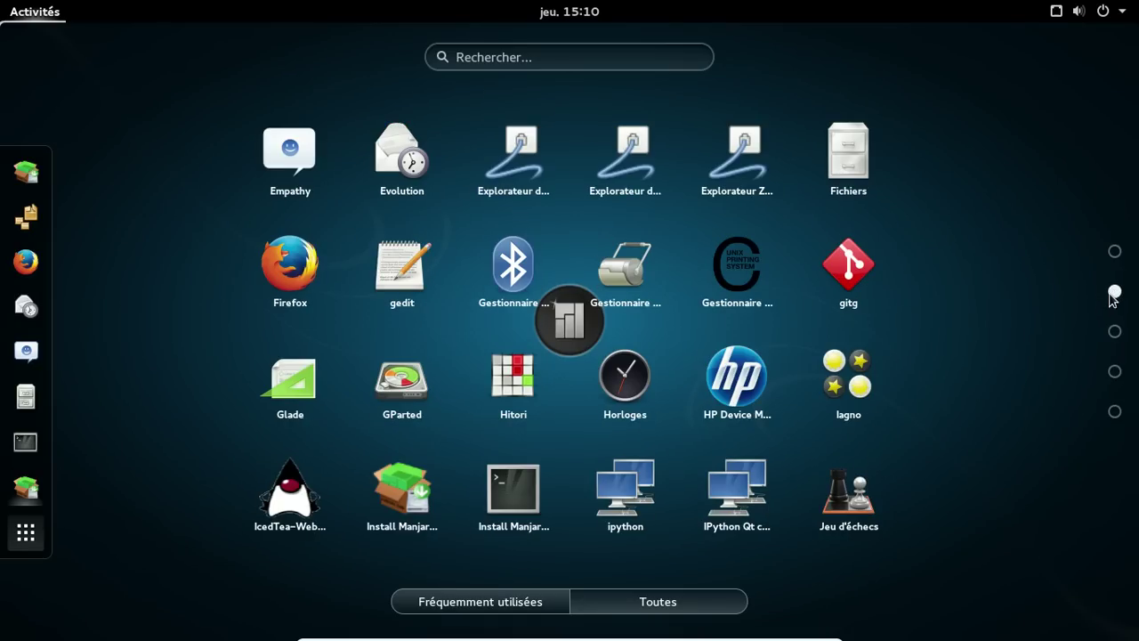
{"action": "left_click", "coordinate": [1115, 332]}
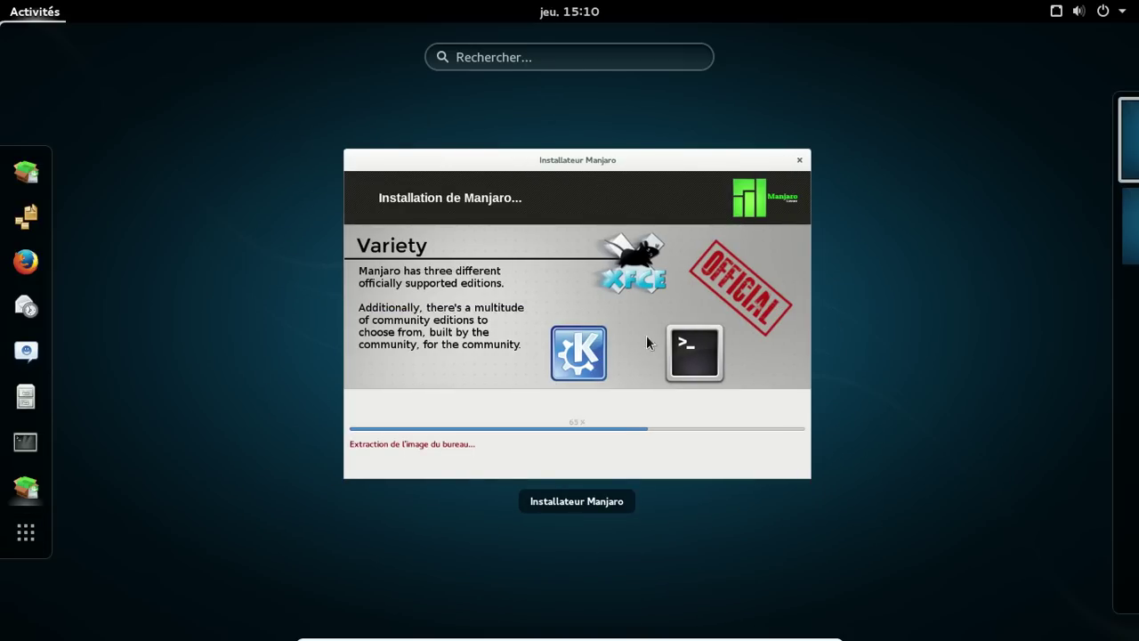
Step: Return to the installer window while it keeps extracting the desktop image
{"action": "left_click", "coordinate": [590, 298]}
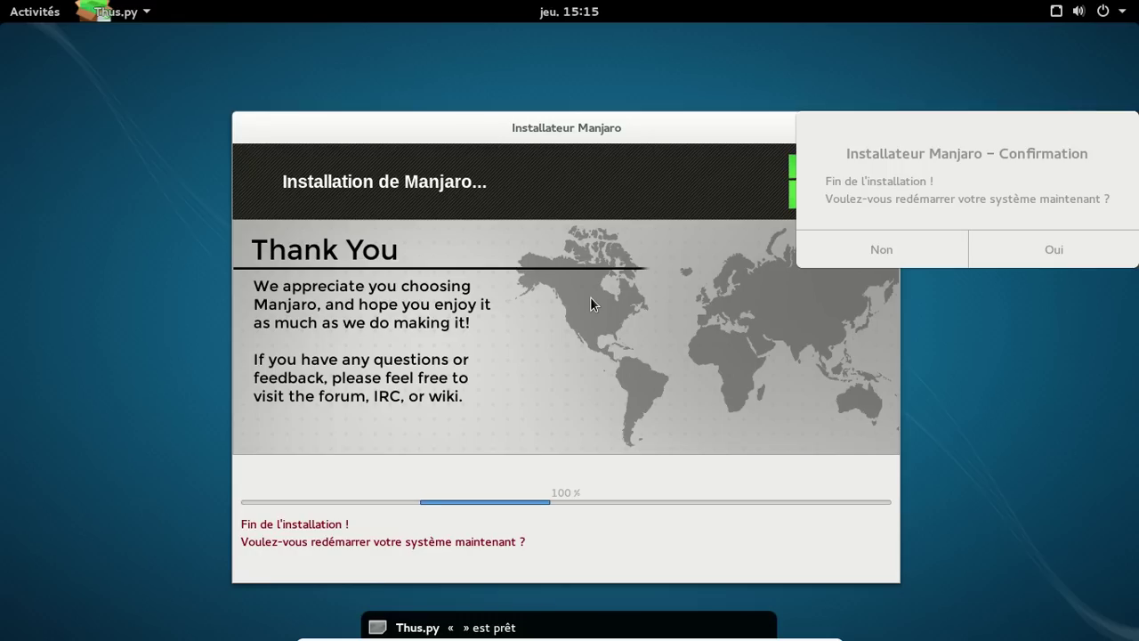
Step: Confirm the restart and boot the default Manjaro entry from GRUB
{"action": "left_click", "coordinate": [1041, 242]}
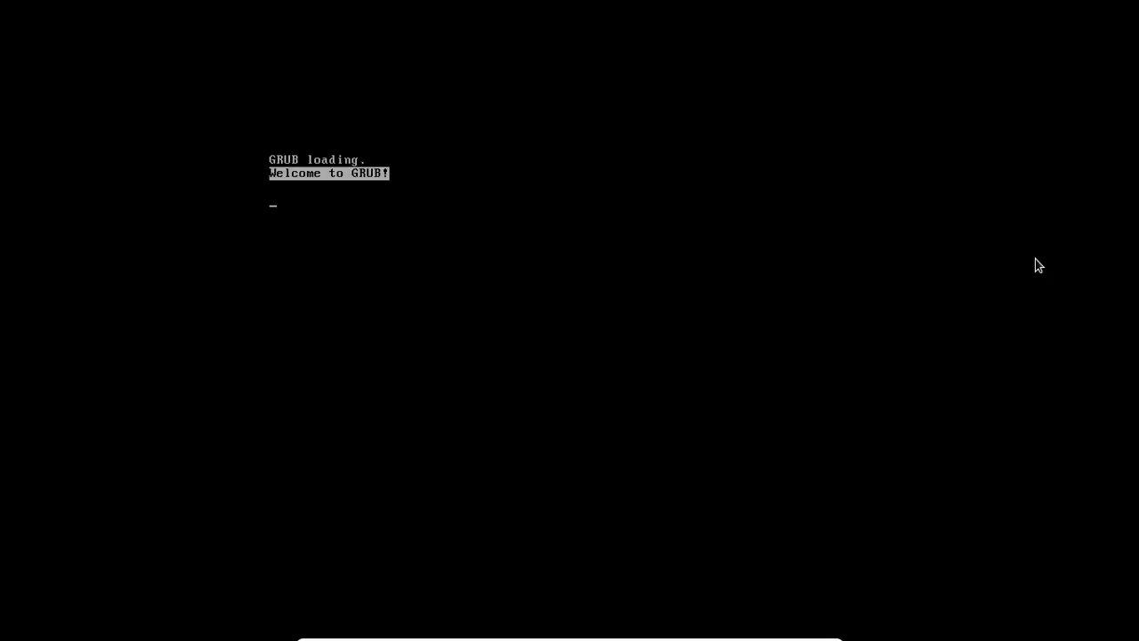
{"action": "key", "text": "Return"}
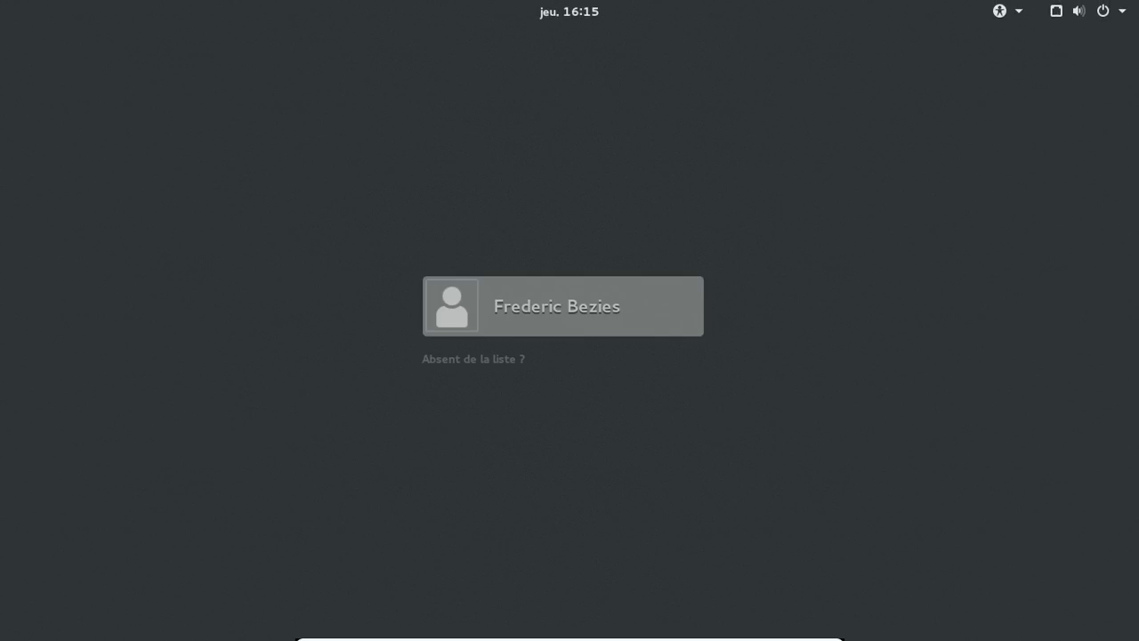
Step: Select the new user account at the GDM screen and submit its password
{"action": "key", "text": "Return"}
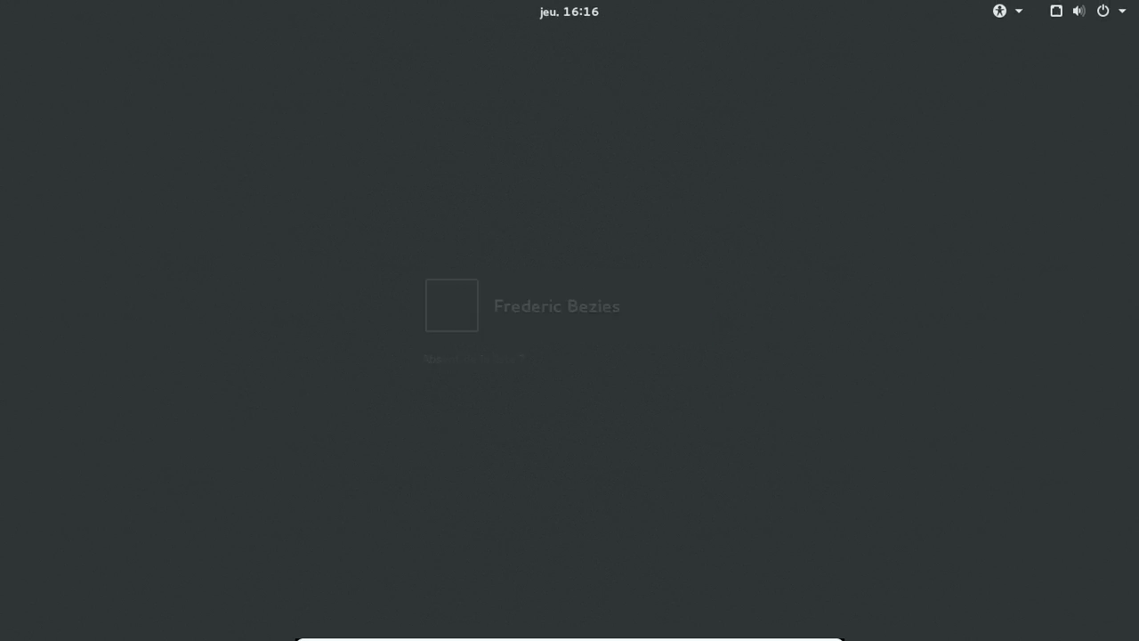
{"action": "key", "text": "Return"}
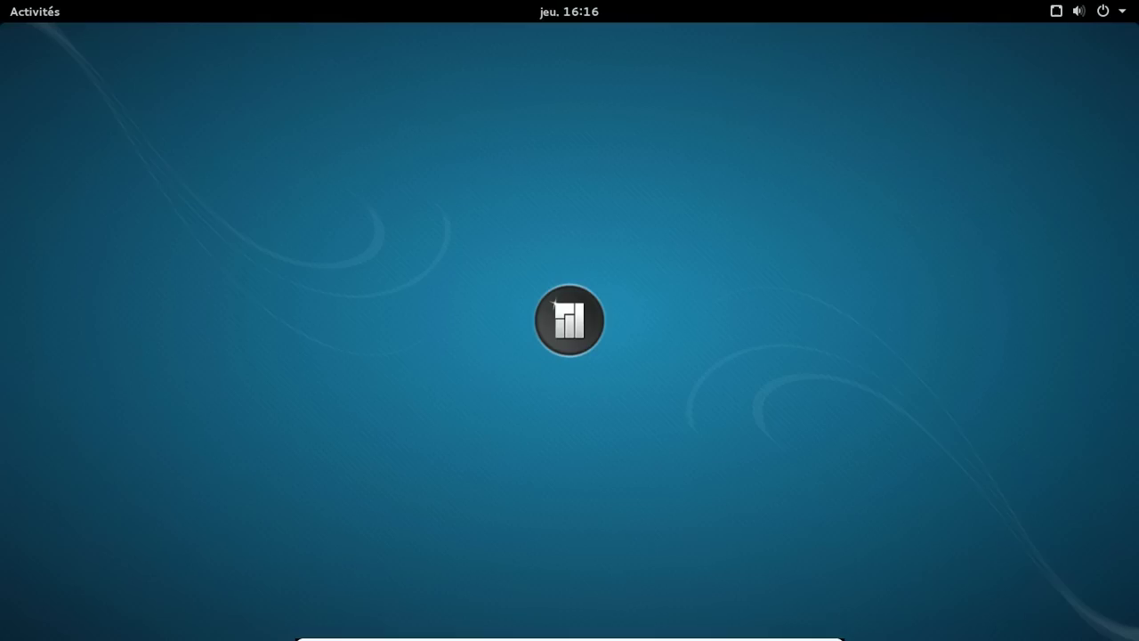
Step: Browse all three pages of the Activités application grid, then close the overview
{"action": "left_click", "coordinate": [24, 11]}
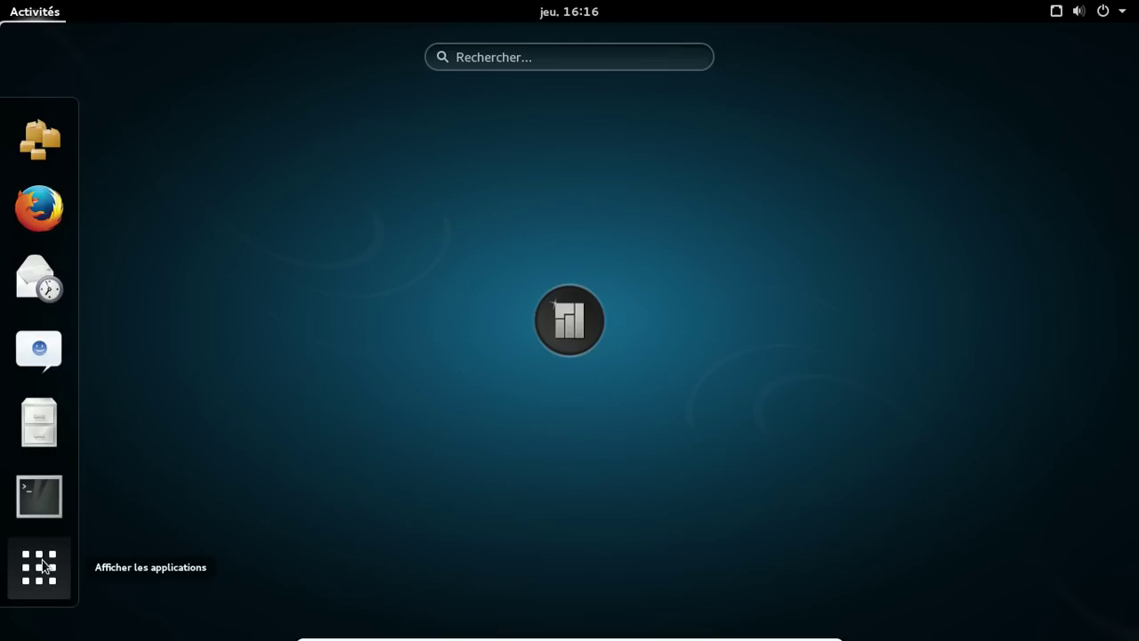
{"action": "left_click", "coordinate": [42, 566]}
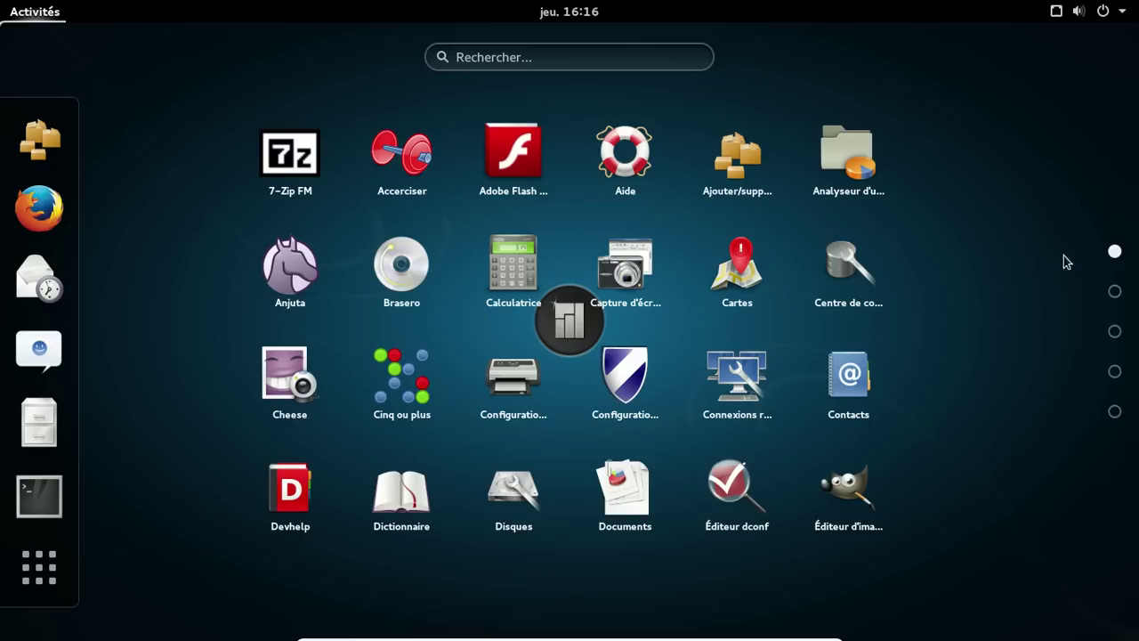
{"action": "left_click", "coordinate": [1116, 291]}
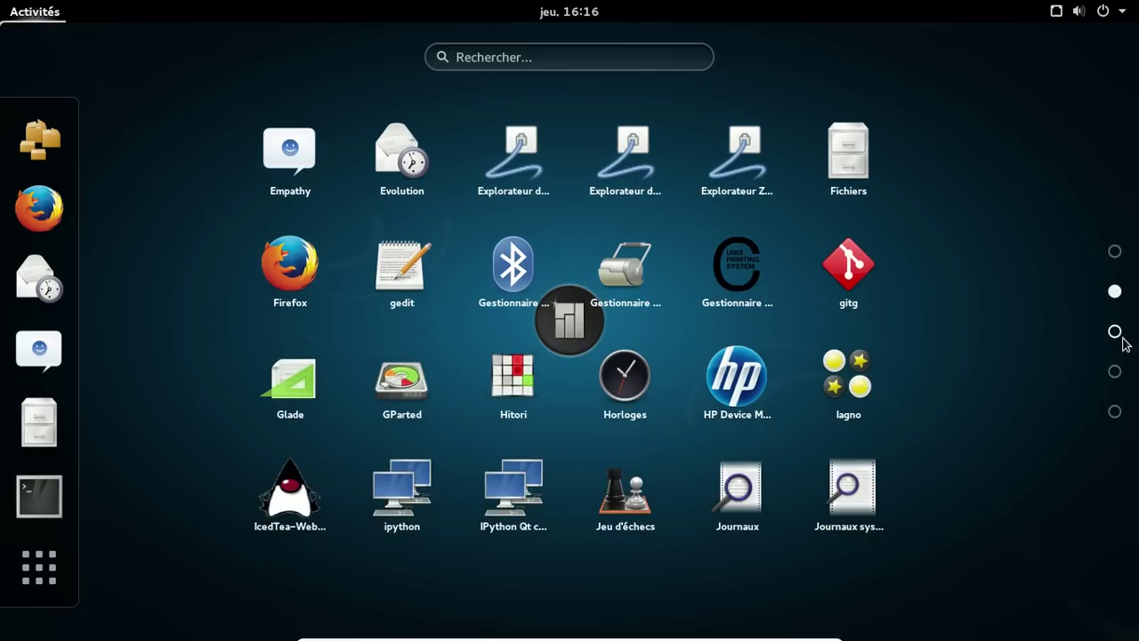
{"action": "left_click", "coordinate": [1115, 331]}
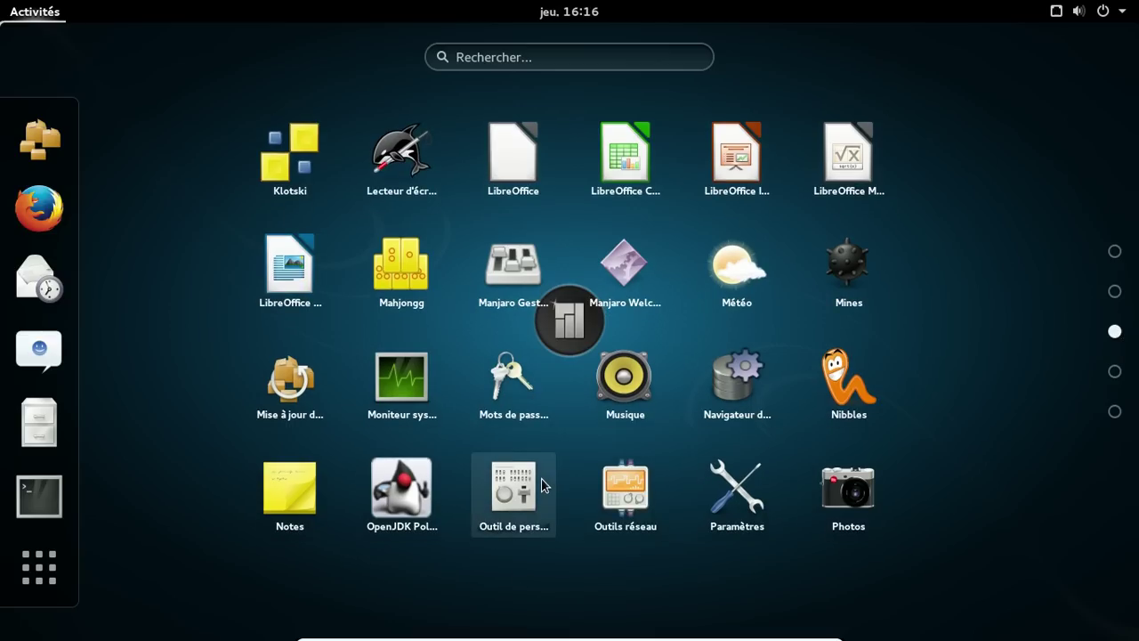
{"action": "left_click", "coordinate": [937, 416]}
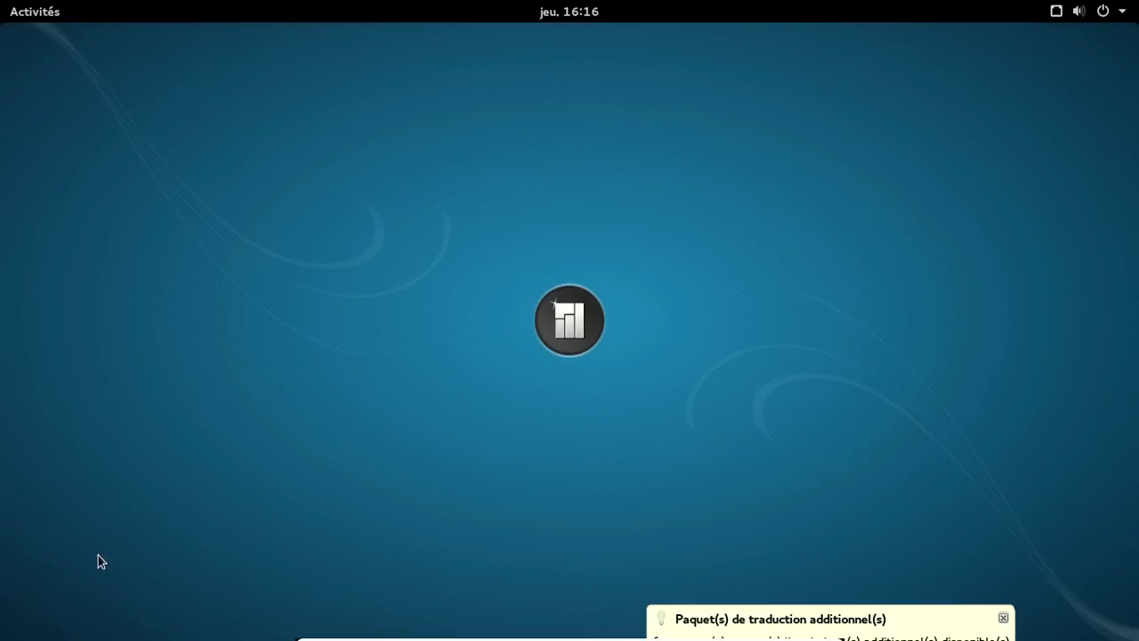
Step: Dismiss the translation-package notification and clear a stray search in the Activités overview
{"action": "left_click", "coordinate": [1004, 618]}
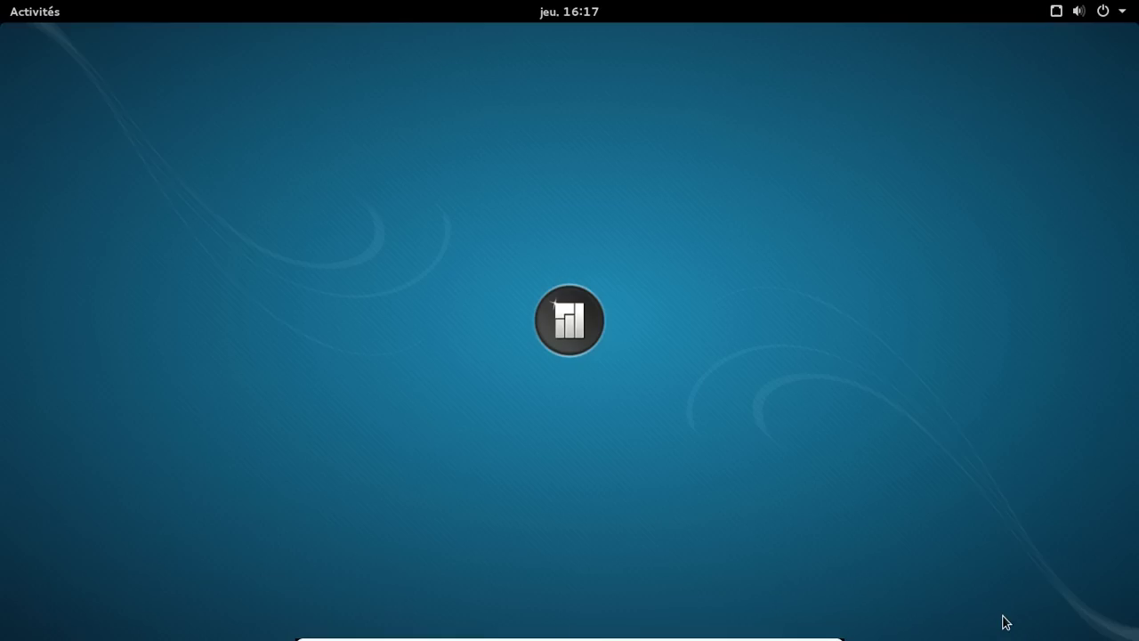
{"action": "left_click", "coordinate": [22, 10]}
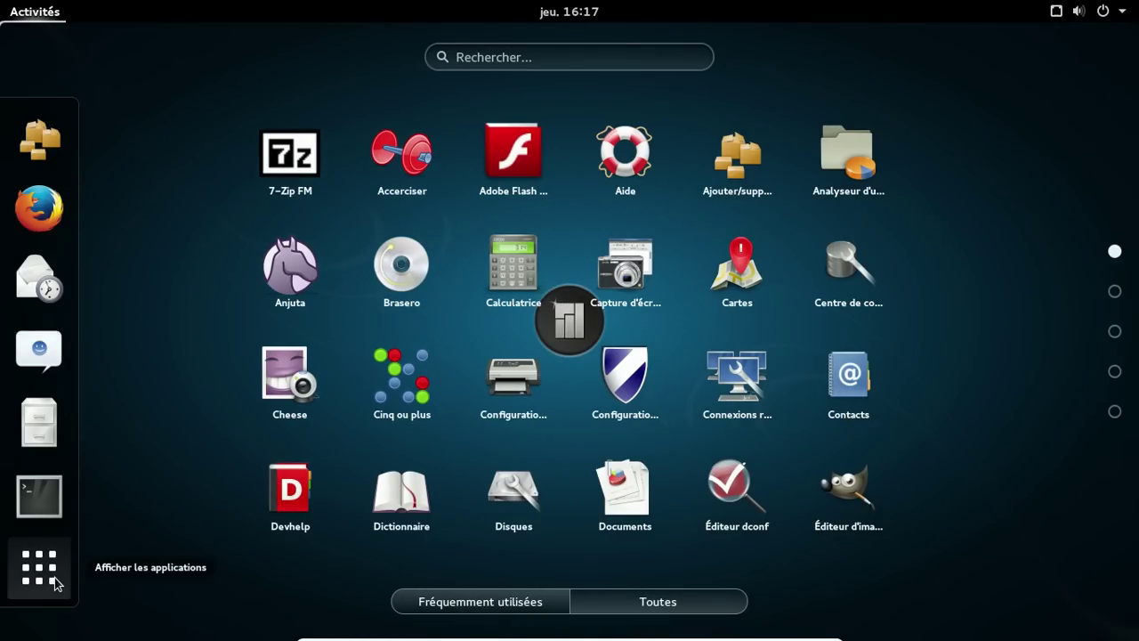
{"action": "type", "text": "j"}
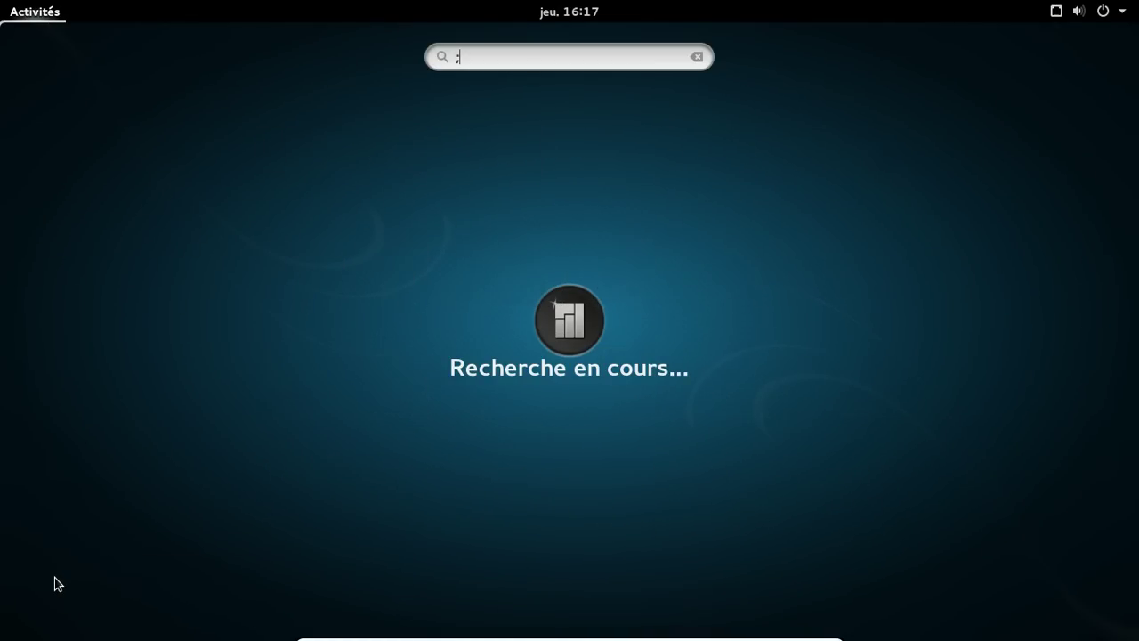
{"action": "key", "text": "BackSpace"}
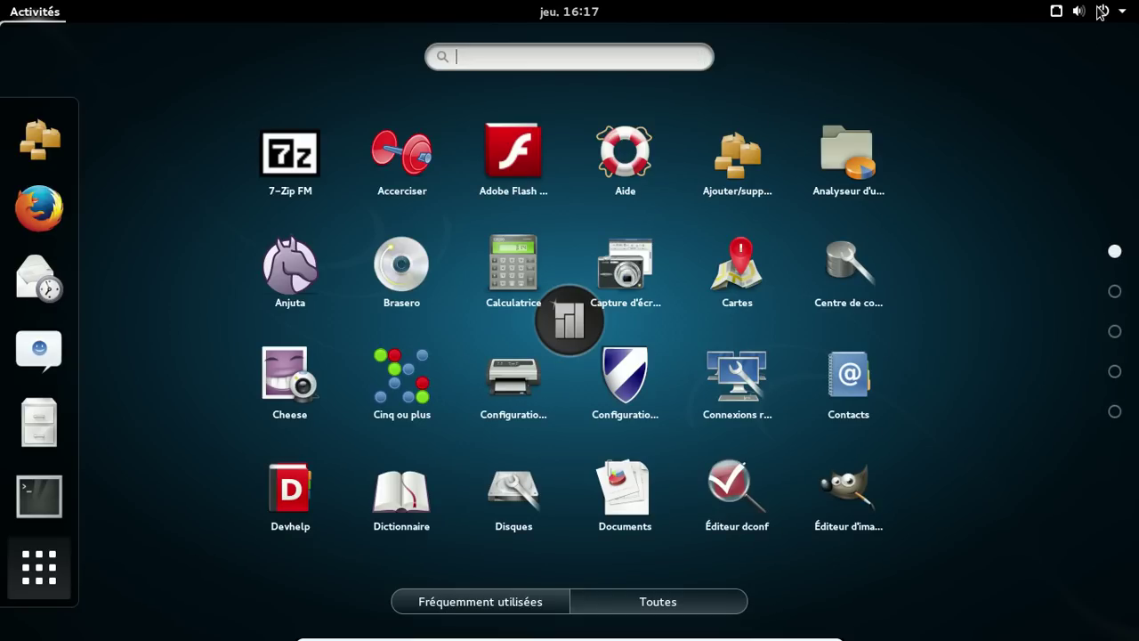
Step: Launch Paramètres from the system status menu at the top right
{"action": "left_click", "coordinate": [1103, 18]}
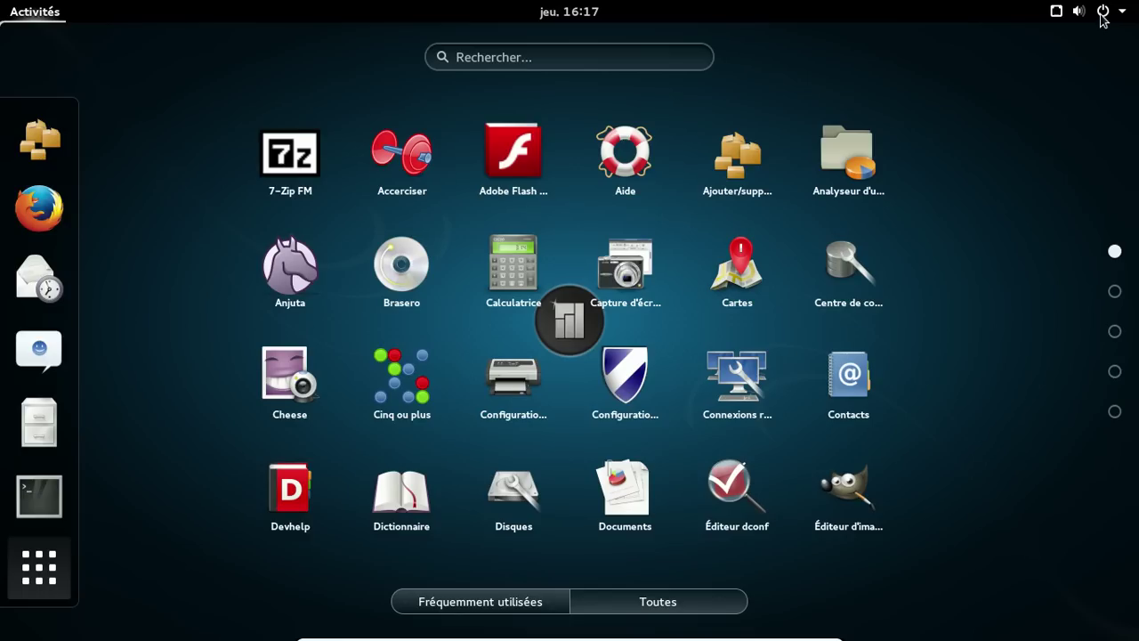
{"action": "left_click", "coordinate": [1101, 14]}
{"action": "left_click", "coordinate": [1101, 9]}
{"action": "left_click", "coordinate": [1103, 13]}
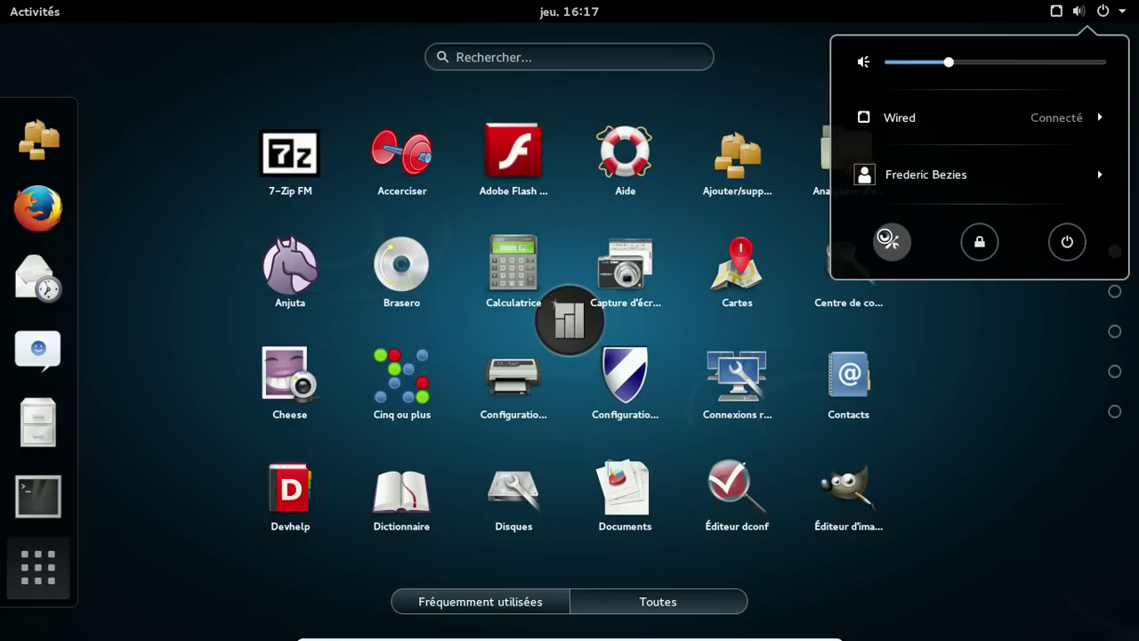
{"action": "left_click", "coordinate": [888, 239]}
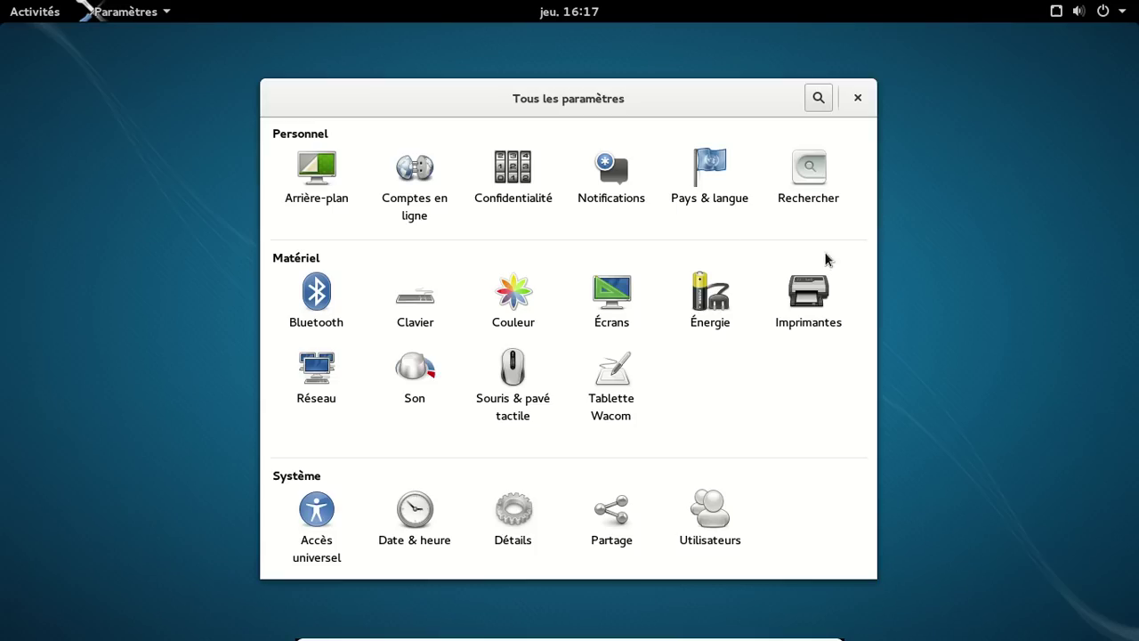
Step: Add the plain Français keyboard layout as an input source in Pays & langue
{"action": "left_click", "coordinate": [717, 192]}
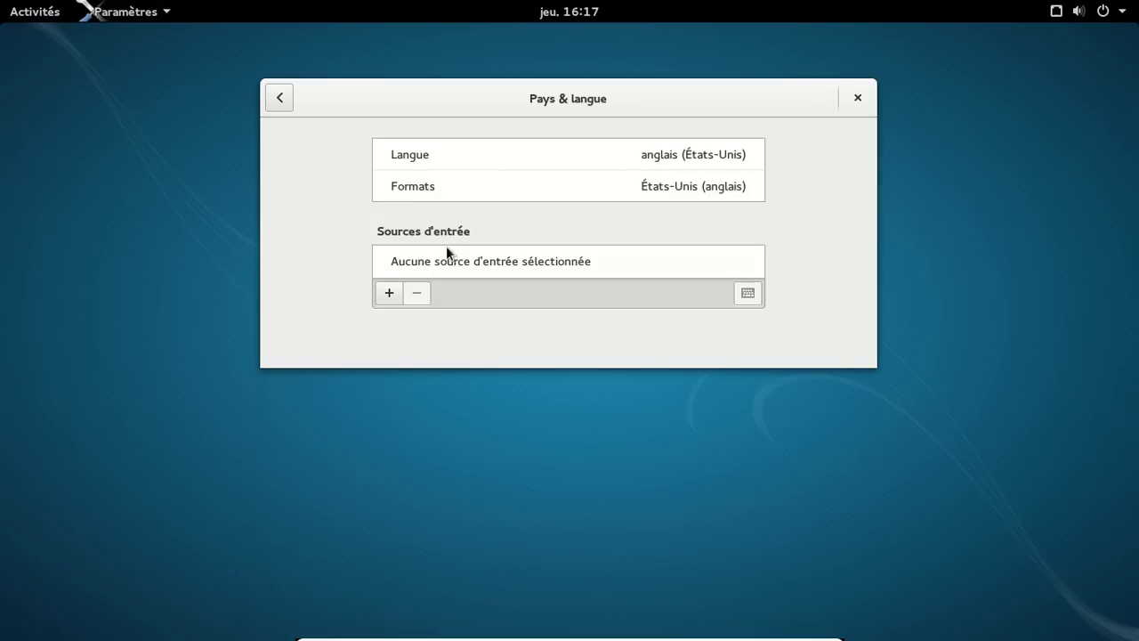
{"action": "left_click", "coordinate": [389, 294]}
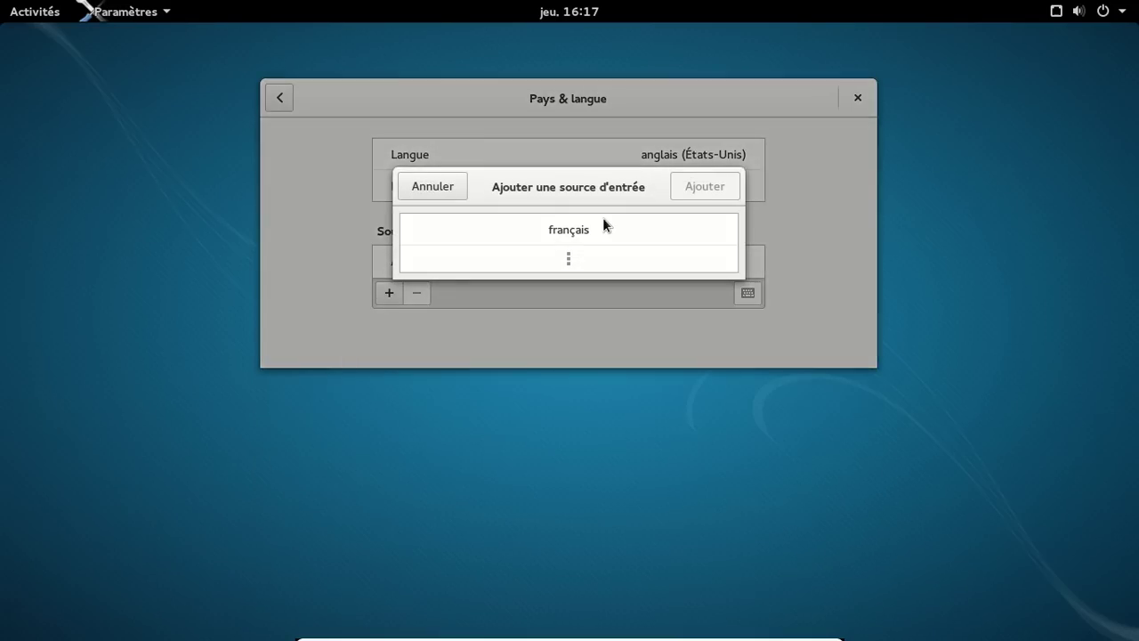
{"action": "left_click", "coordinate": [601, 229]}
{"action": "scroll", "coordinate": [645, 223], "scroll_direction": "down", "scroll_amount": 5}
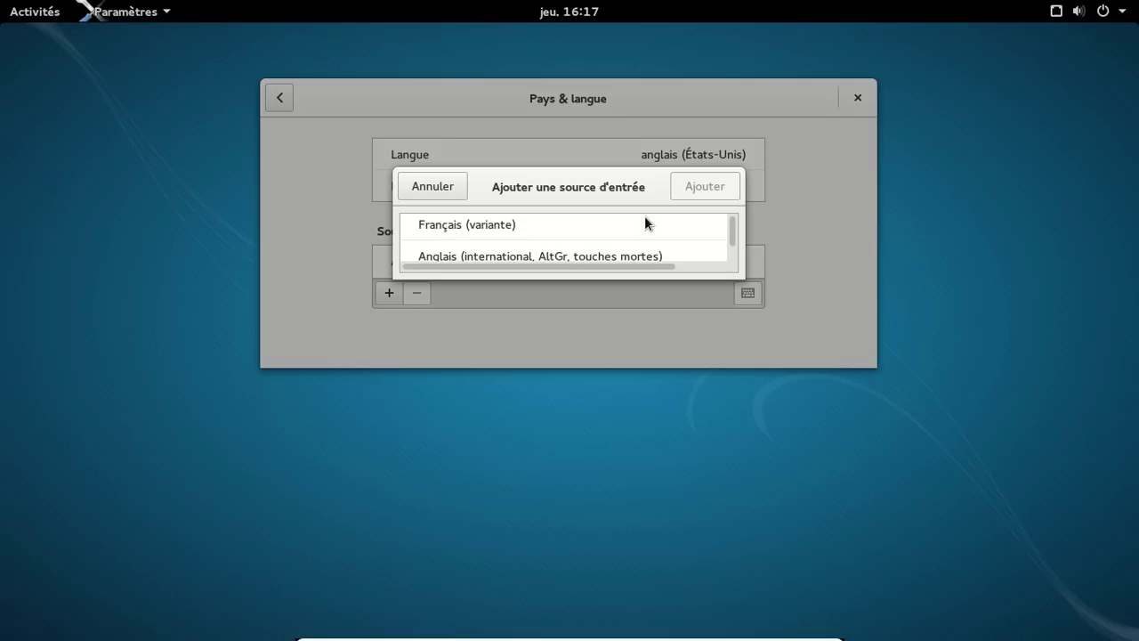
{"action": "scroll", "coordinate": [645, 217], "scroll_direction": "down", "scroll_amount": 6}
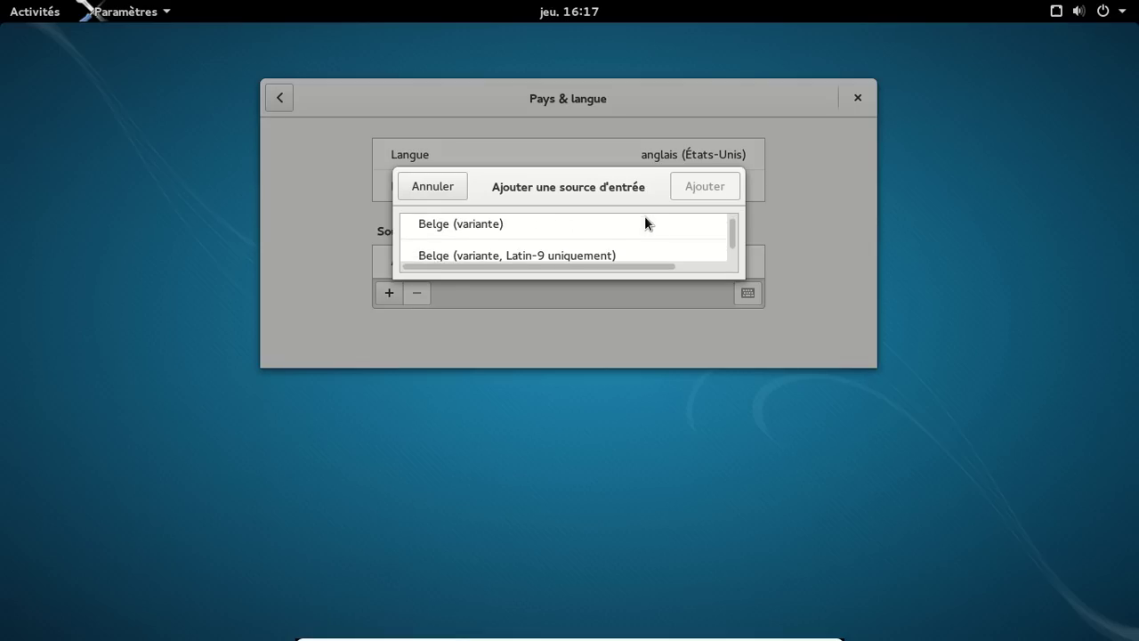
{"action": "scroll", "coordinate": [644, 223], "scroll_direction": "down", "scroll_amount": 4}
{"action": "scroll", "coordinate": [640, 224], "scroll_direction": "up", "scroll_amount": 1}
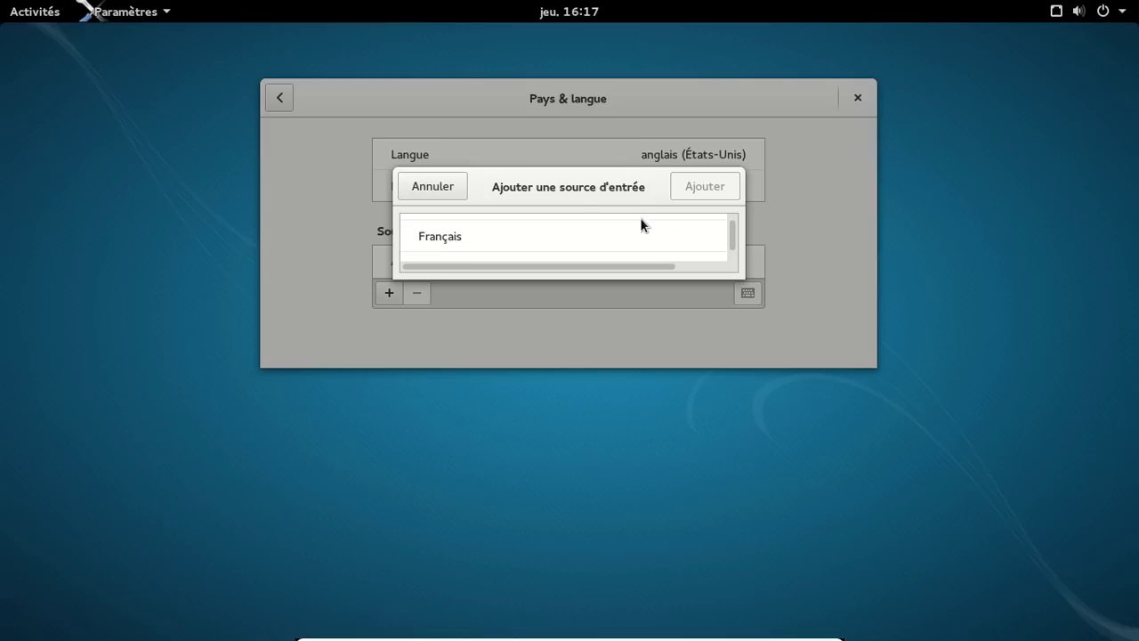
{"action": "left_click", "coordinate": [478, 246]}
{"action": "left_click", "coordinate": [712, 189]}
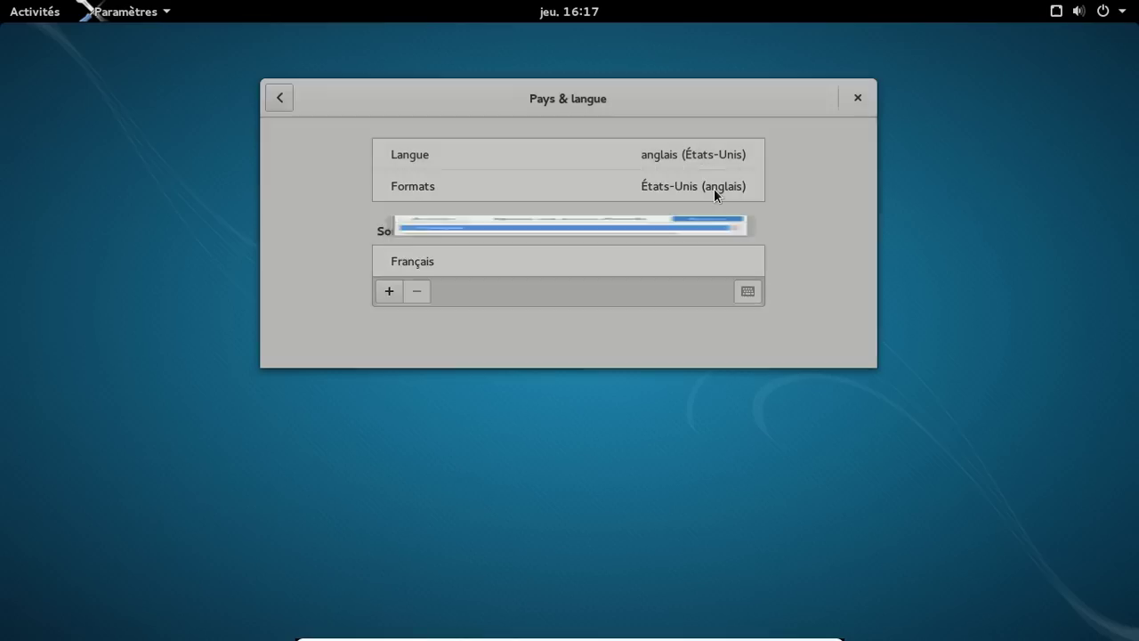
Step: Set the display language to français and close the region settings
{"action": "left_click", "coordinate": [440, 158]}
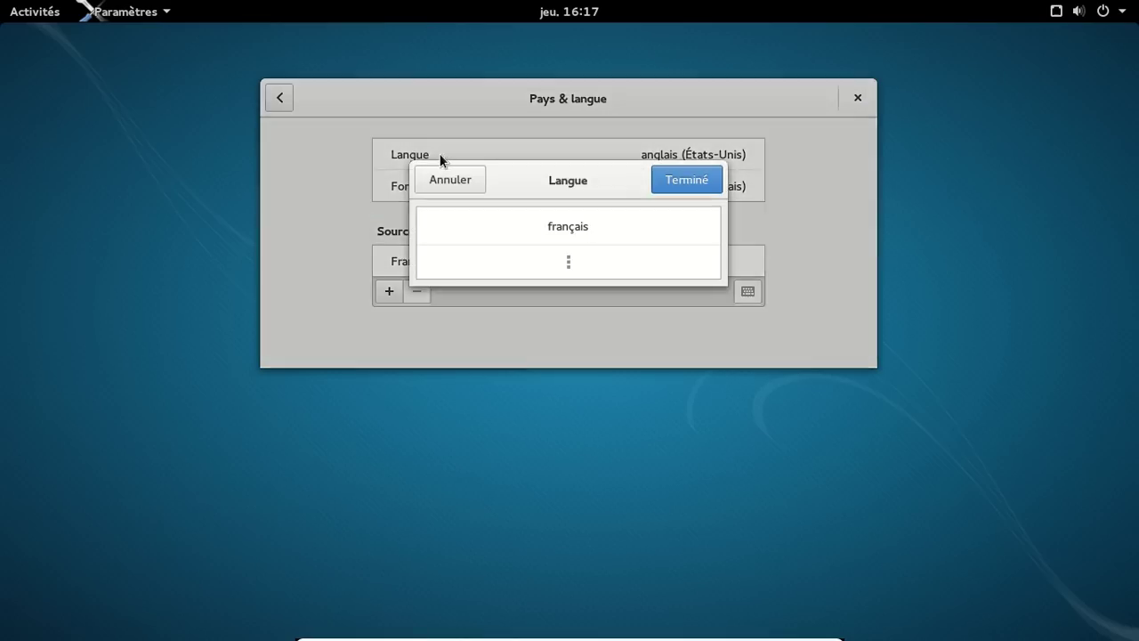
{"action": "left_click", "coordinate": [703, 181]}
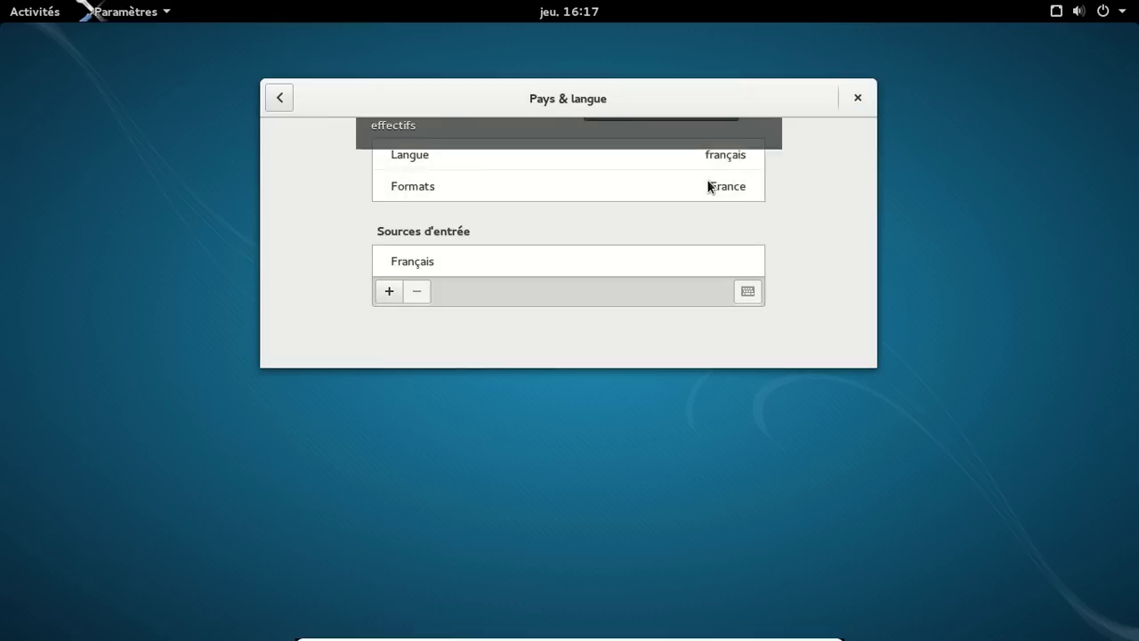
{"action": "left_click", "coordinate": [759, 162]}
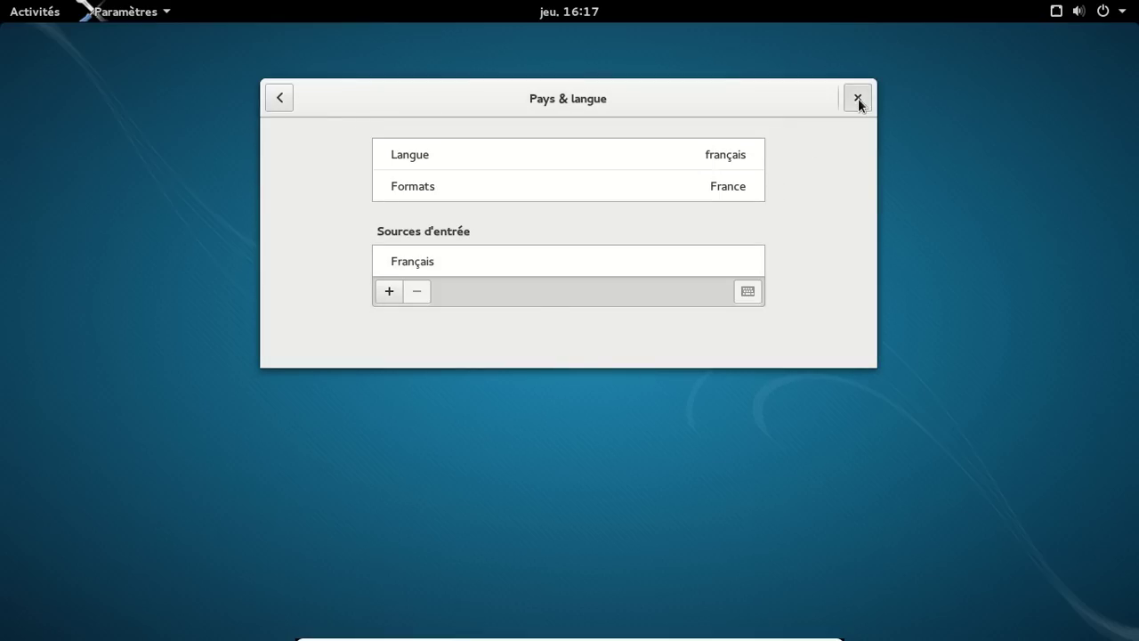
{"action": "left_click", "coordinate": [858, 99]}
{"action": "key", "text": "super+m"}
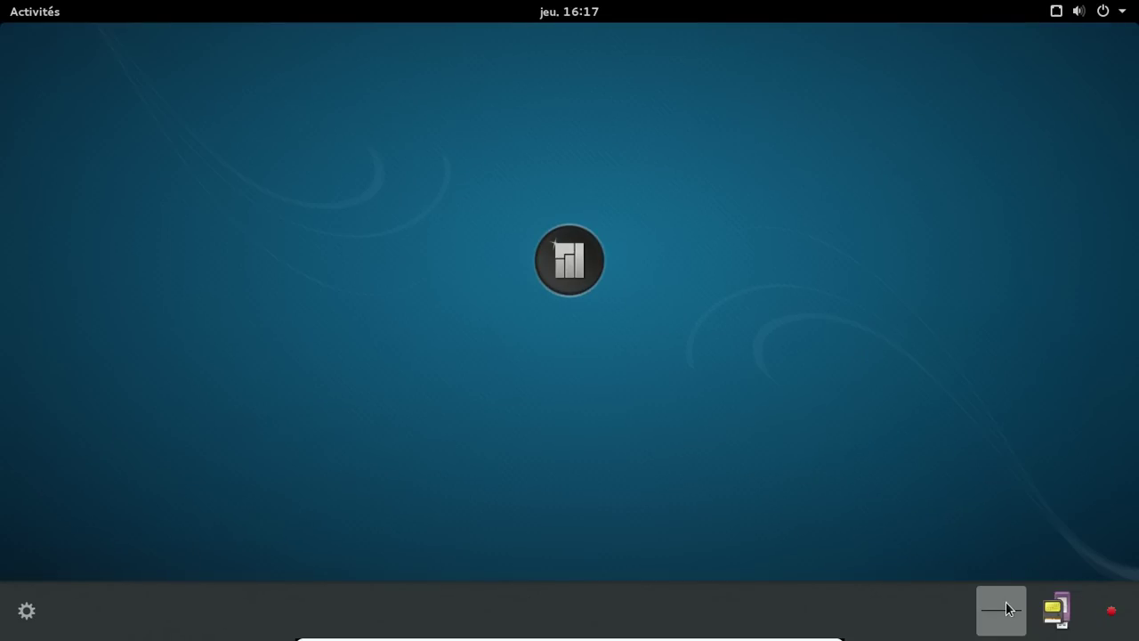
{"action": "key", "text": "super+m"}
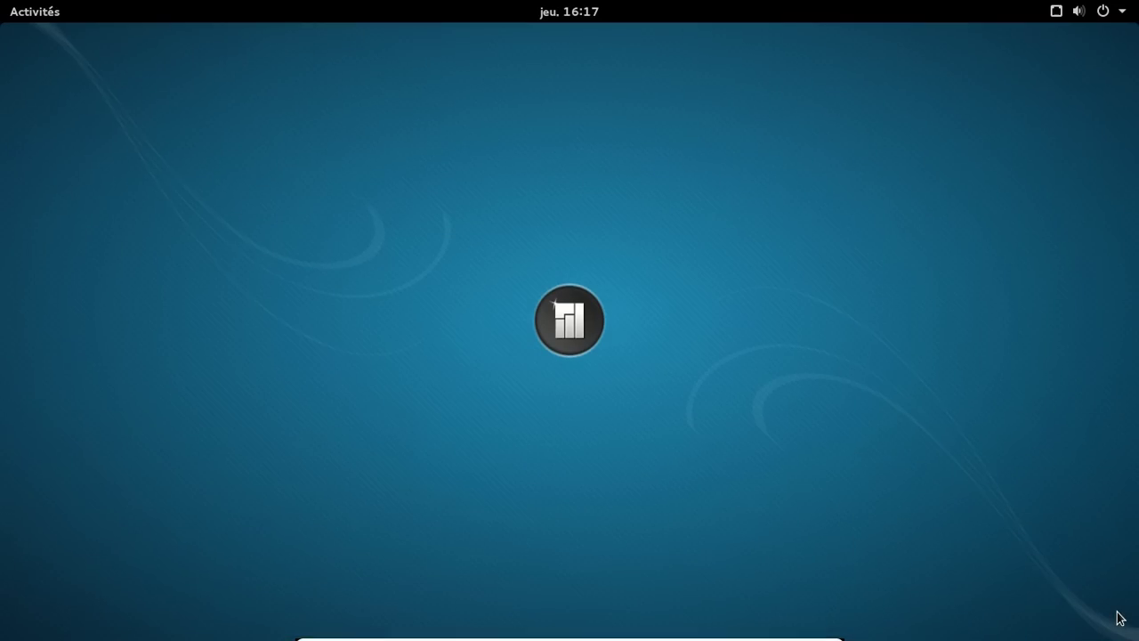
{"action": "key", "text": "super+m"}
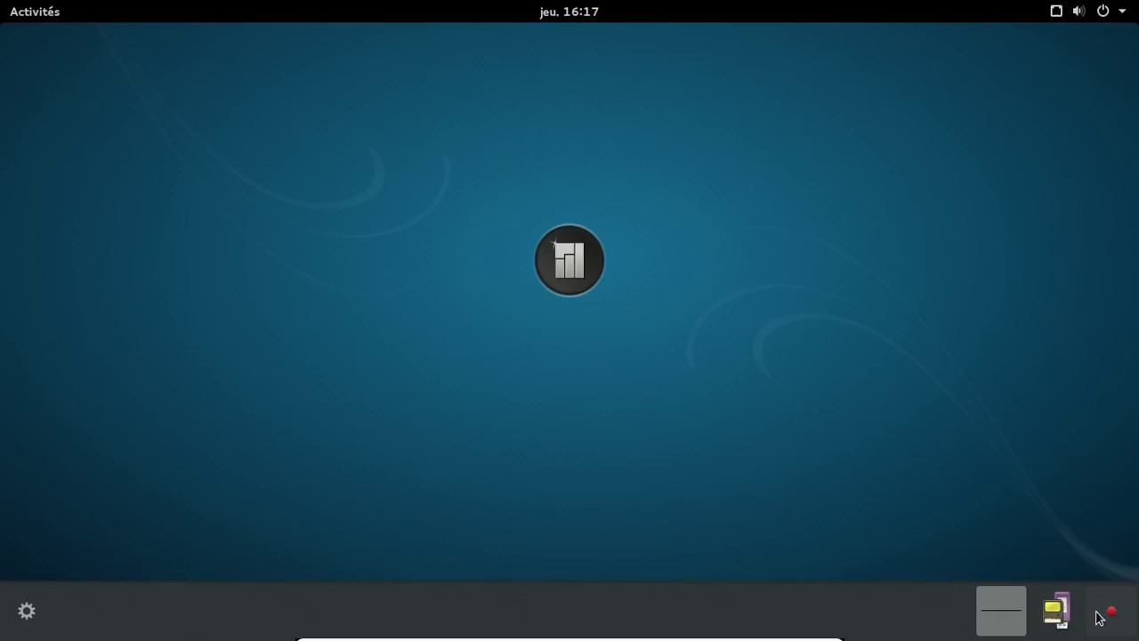
{"action": "key", "text": "super+m"}
{"action": "key", "text": "super+m"}
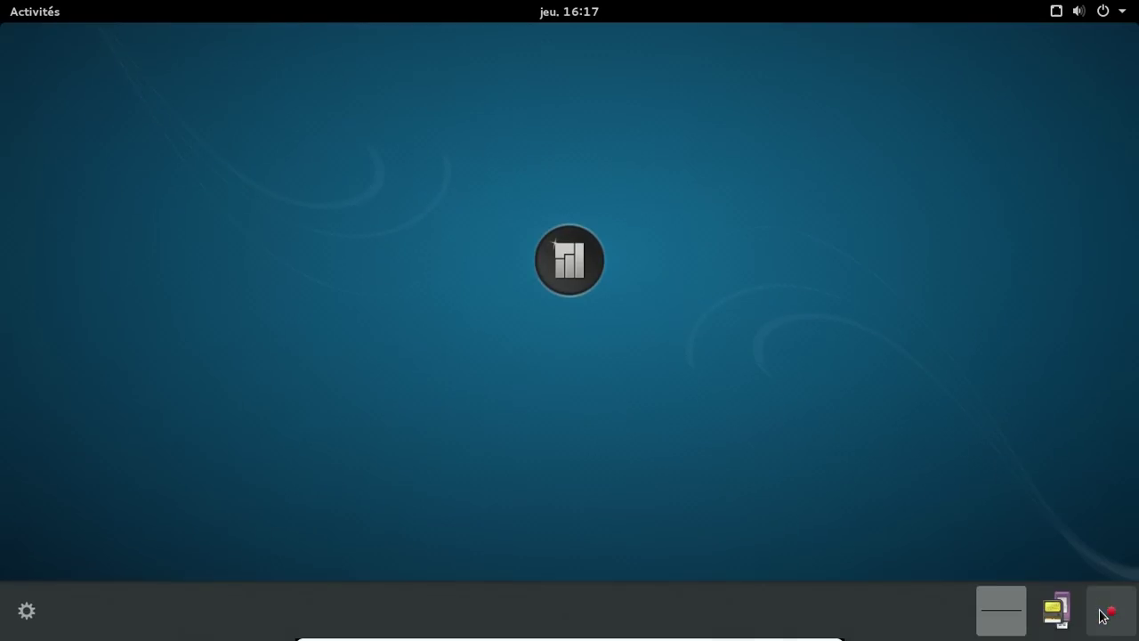
{"action": "key", "text": "super+m"}
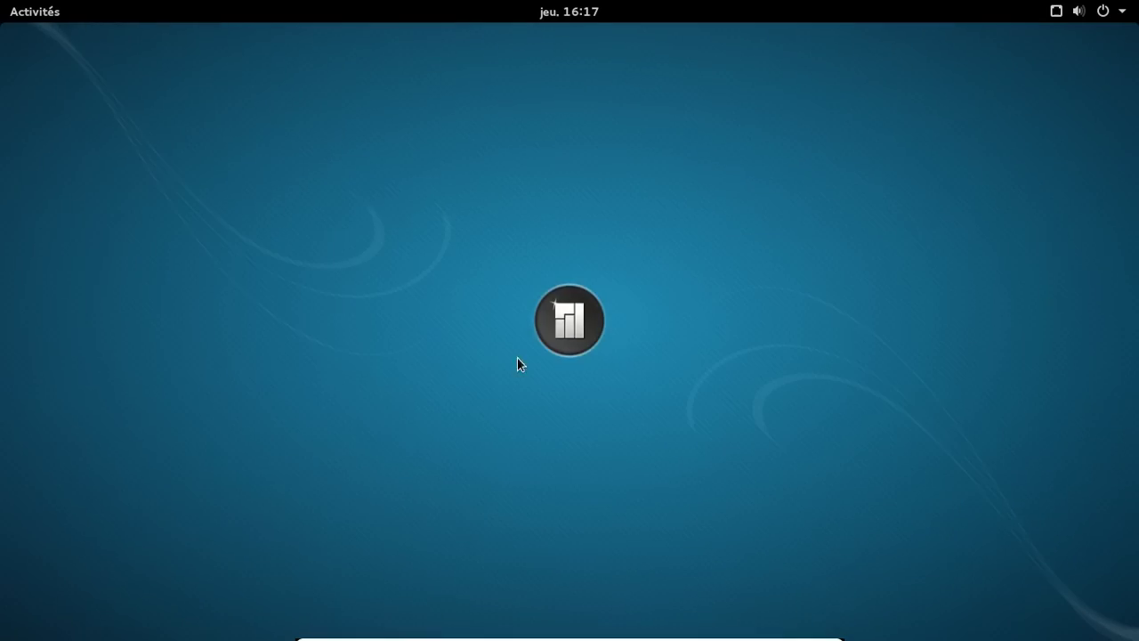
{"action": "left_click", "coordinate": [53, 16]}
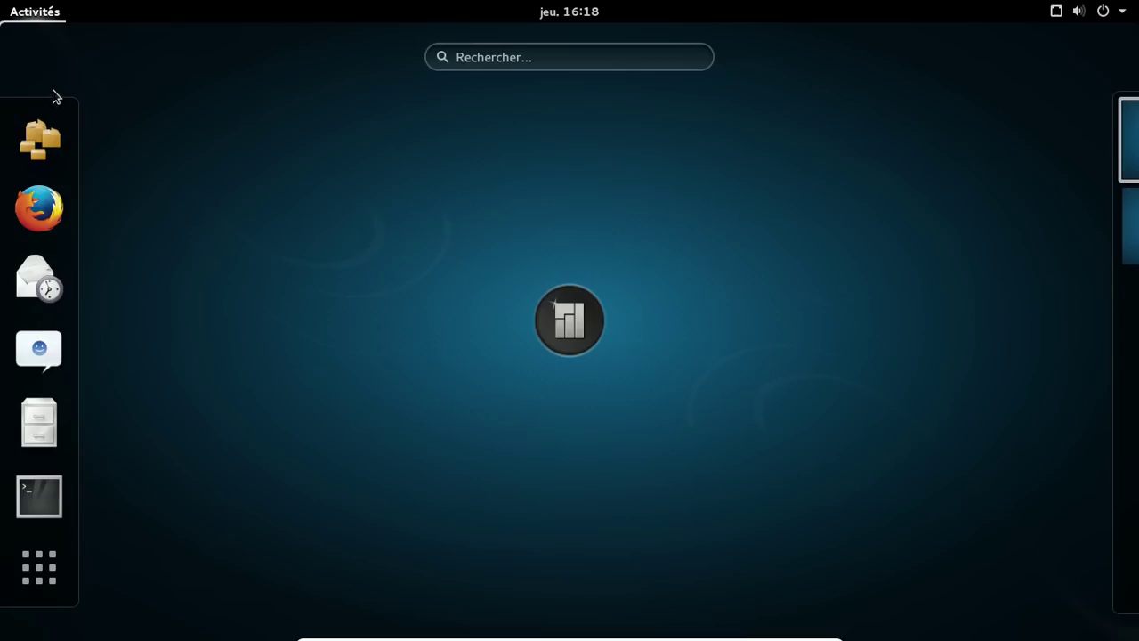
{"action": "left_click", "coordinate": [48, 141]}
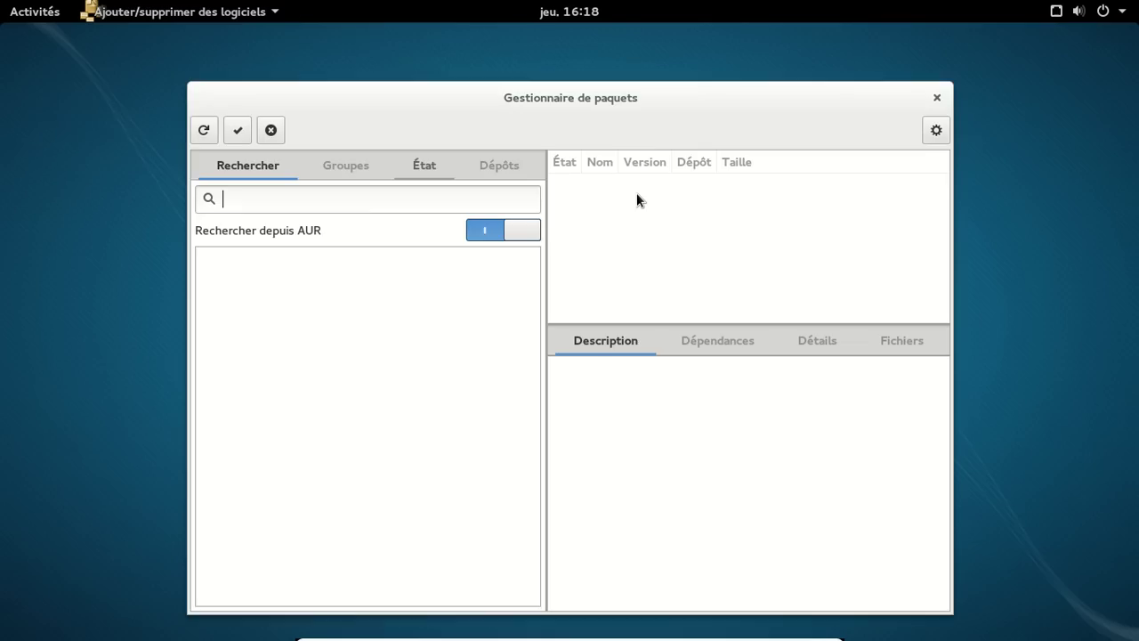
{"action": "left_click", "coordinate": [210, 129]}
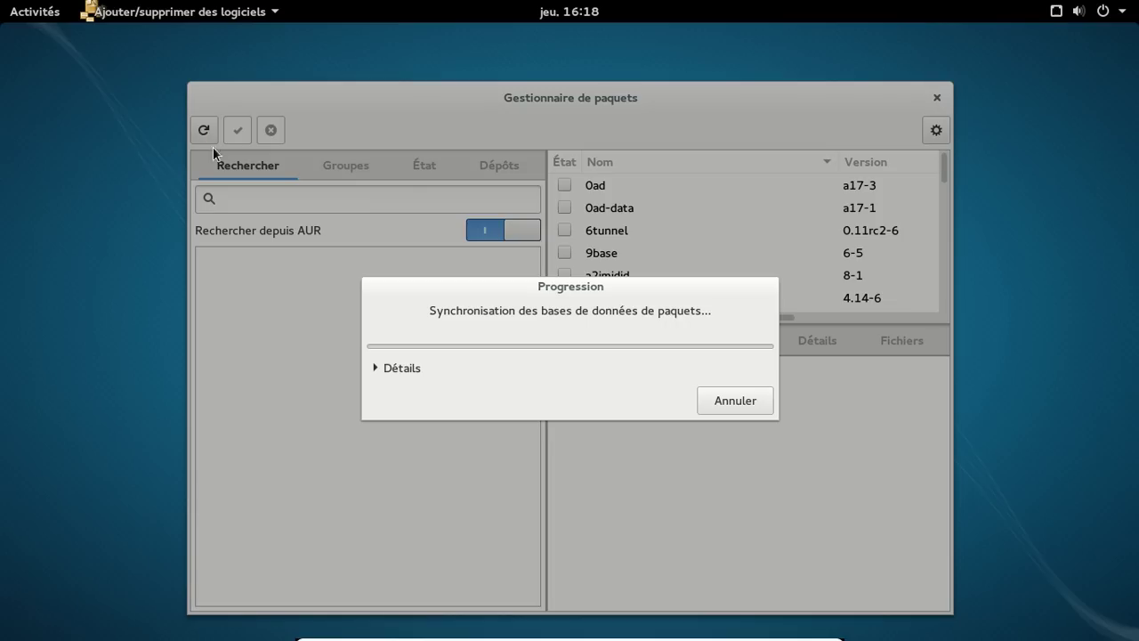
{"action": "left_click", "coordinate": [381, 372]}
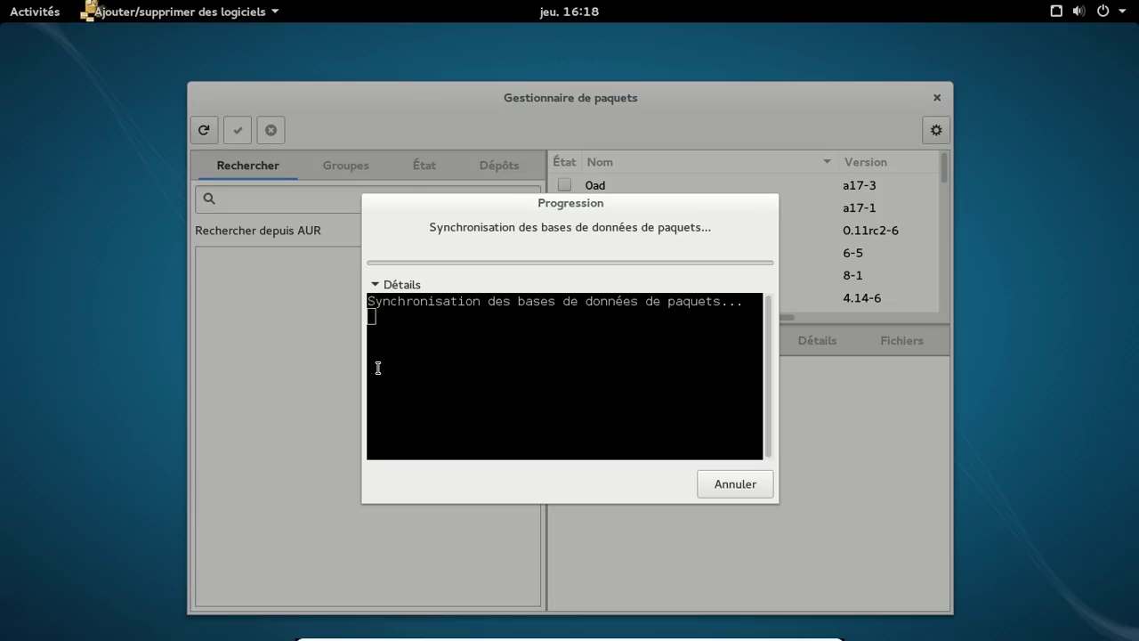
{"action": "left_click_drag", "start_coordinate": [544, 208], "coordinate": [531, 156]}
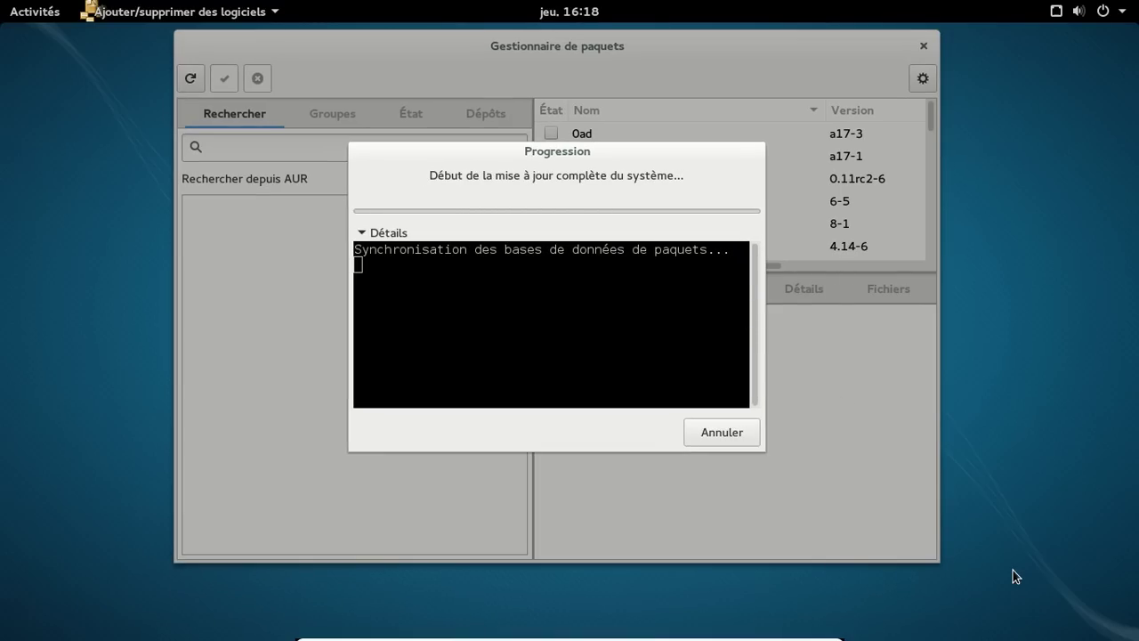
{"action": "left_click", "coordinate": [711, 434]}
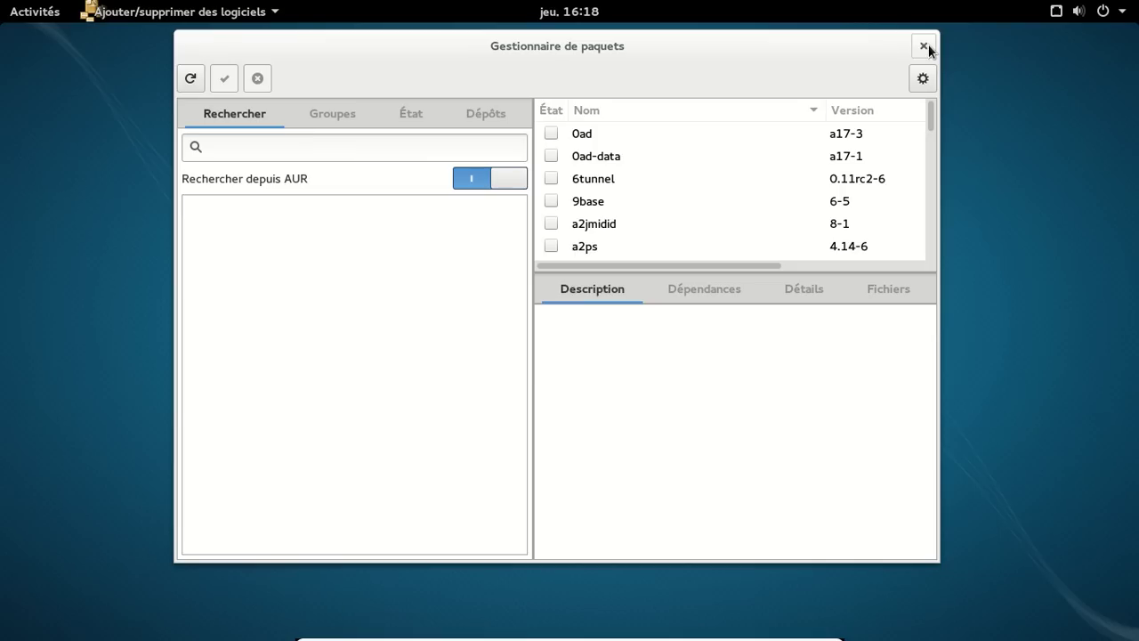
{"action": "left_click", "coordinate": [924, 46]}
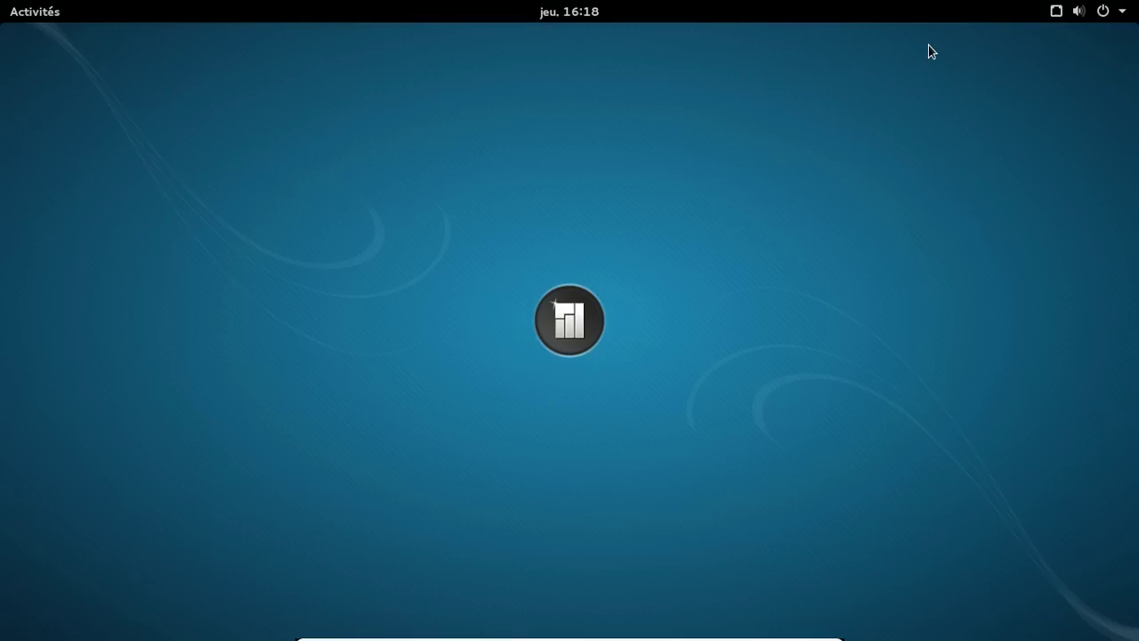
Step: Open the update notification from the message tray to view the available updates and sync log
{"action": "key", "text": "super+m"}
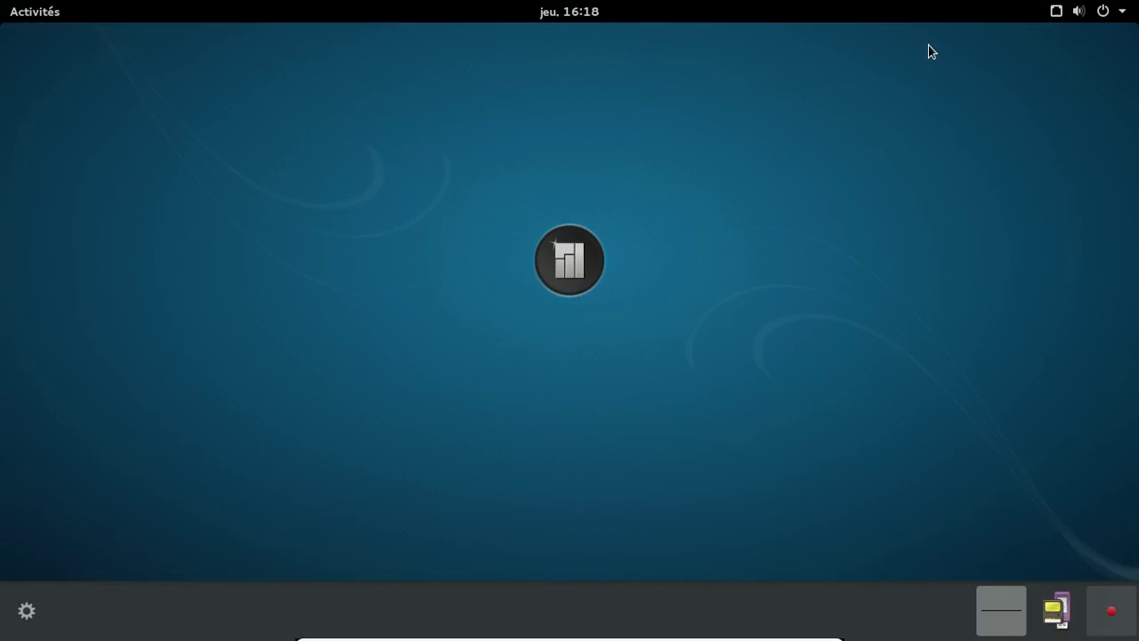
{"action": "left_click", "coordinate": [1114, 620]}
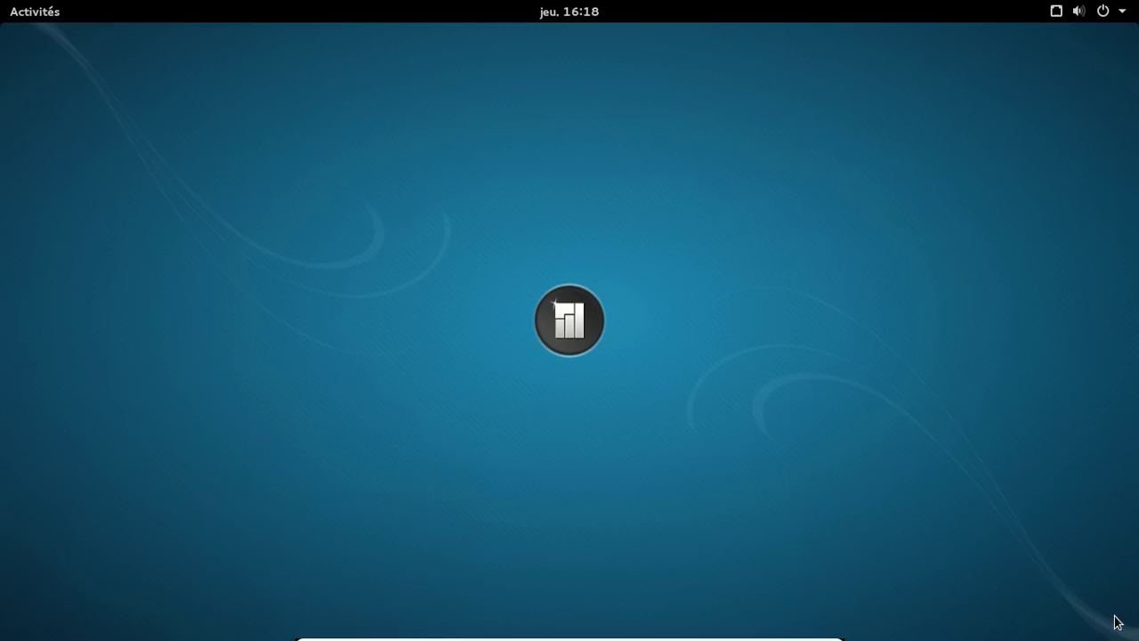
{"action": "mouse_move", "coordinate": [1118, 622]}
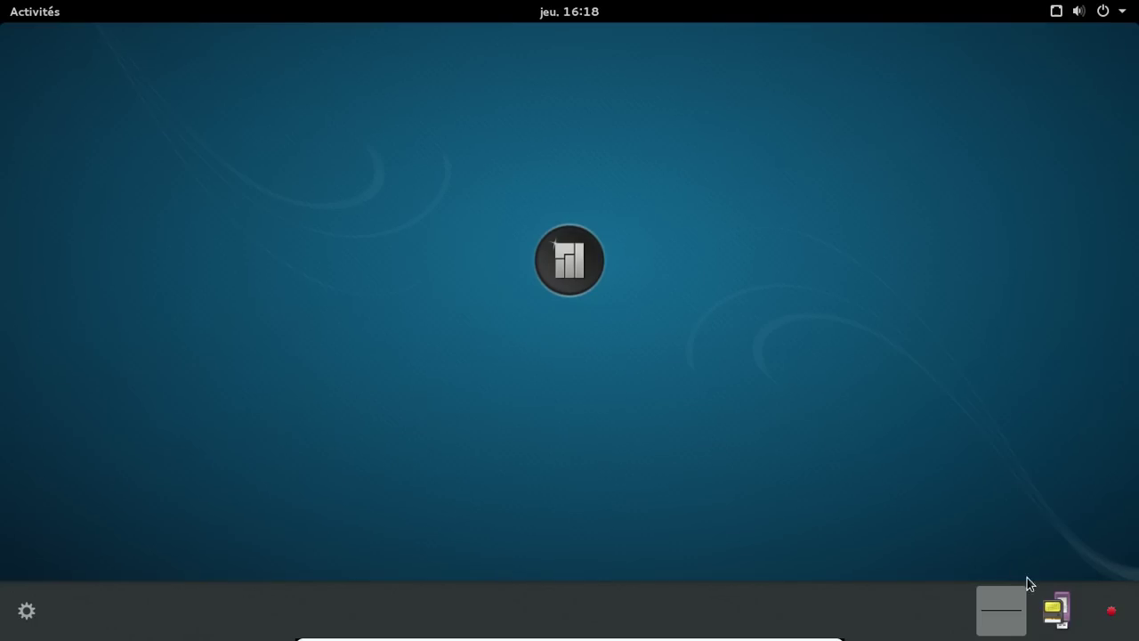
{"action": "left_click", "coordinate": [1111, 614]}
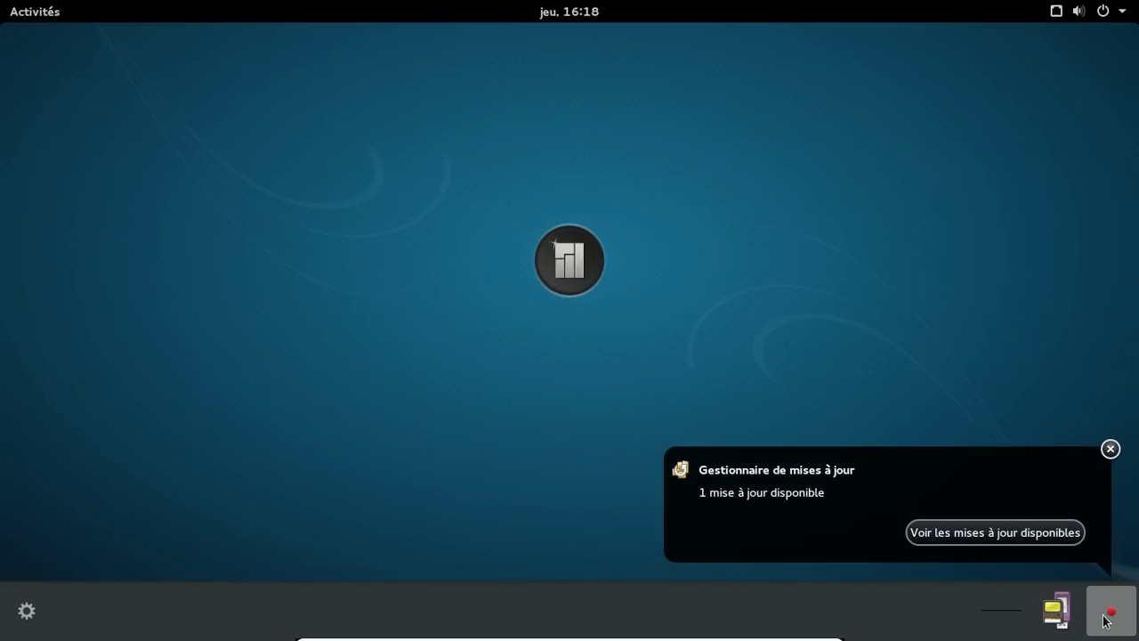
{"action": "left_click", "coordinate": [967, 537]}
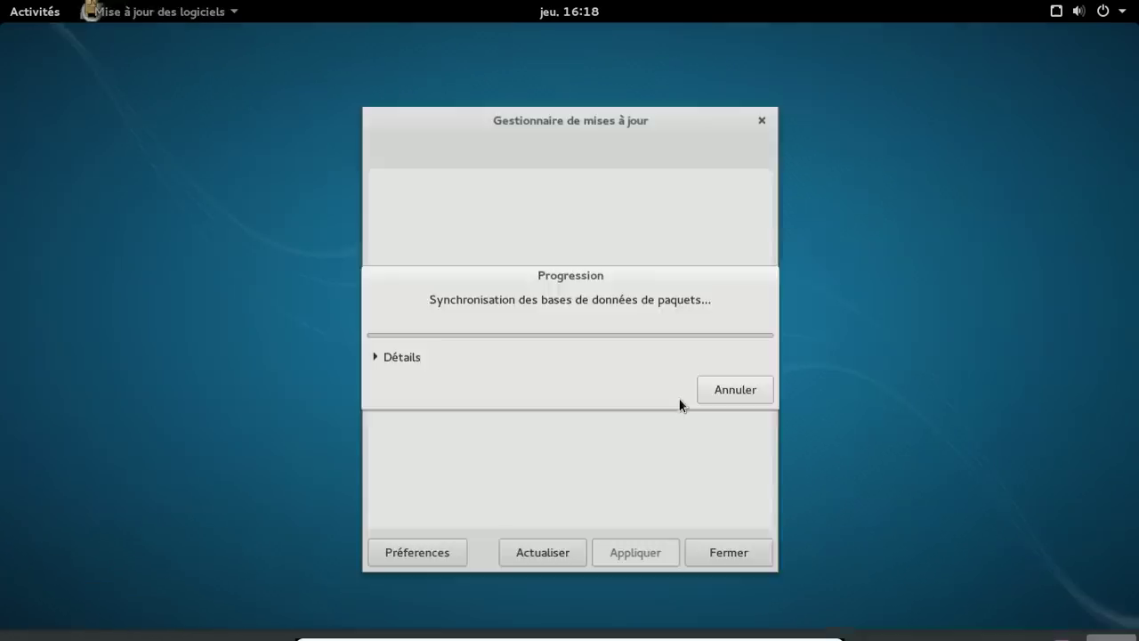
{"action": "left_click", "coordinate": [380, 369]}
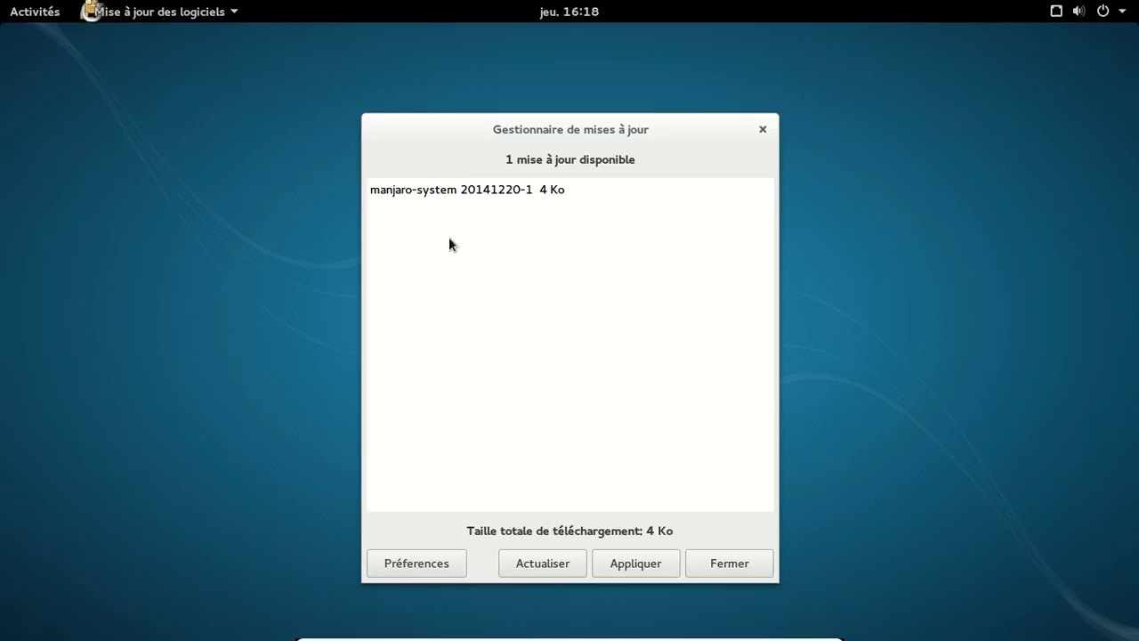
Step: Apply the 119 updates and authenticate with the user's password
{"action": "left_click", "coordinate": [624, 570]}
{"action": "type", "text": "********"}
{"action": "key", "text": "Return"}
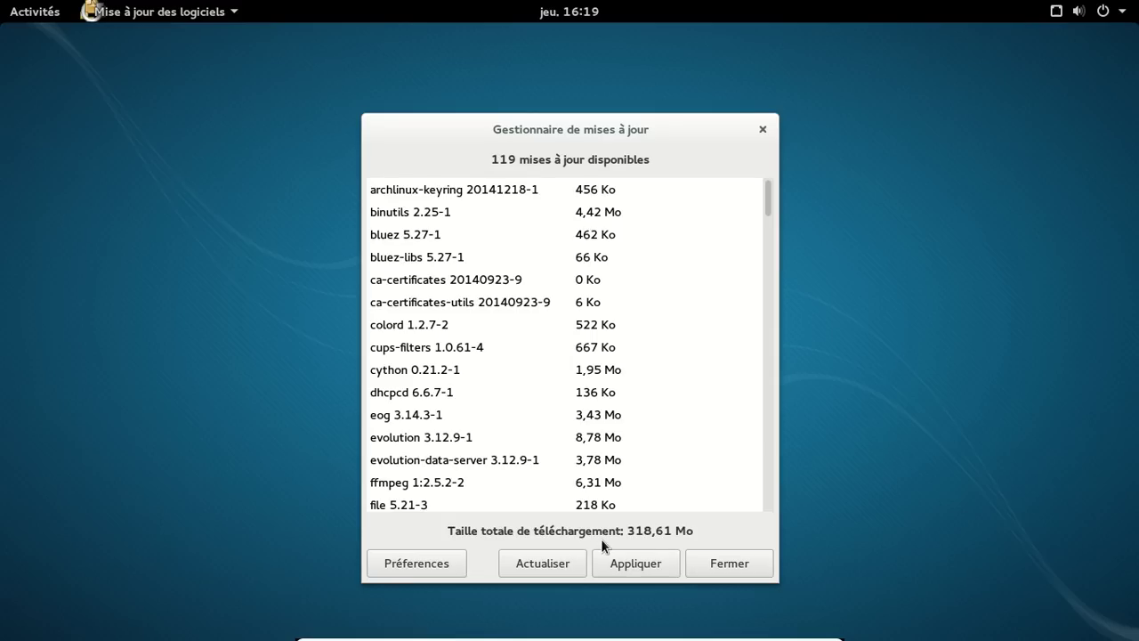
Step: Apply all 119 updates, dismiss the dependency-cycle warning, and accept the 319,77 Mo transaction summary
{"action": "left_click_drag", "start_coordinate": [768, 195], "coordinate": [765, 413]}
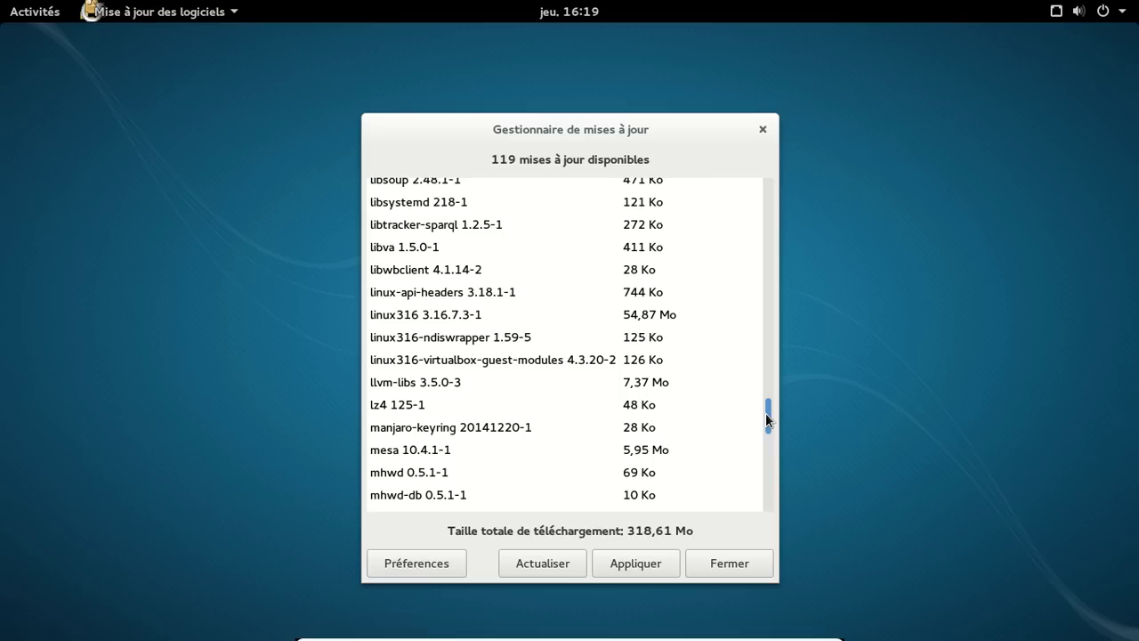
{"action": "left_click_drag", "start_coordinate": [765, 413], "coordinate": [752, 513]}
{"action": "left_click", "coordinate": [614, 569]}
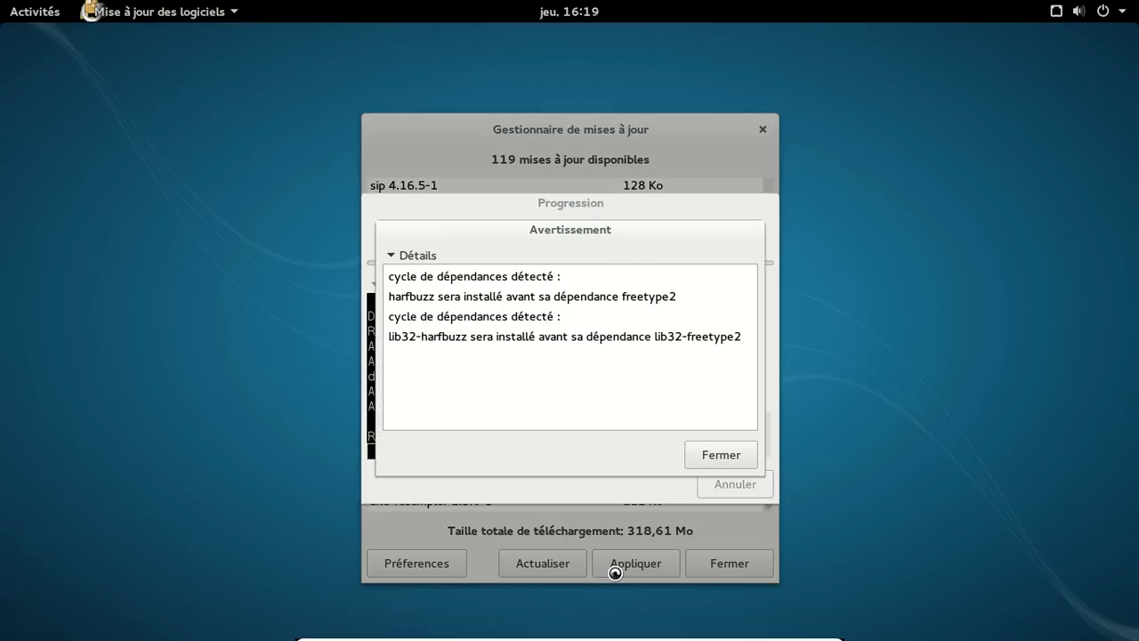
{"action": "left_click", "coordinate": [733, 456]}
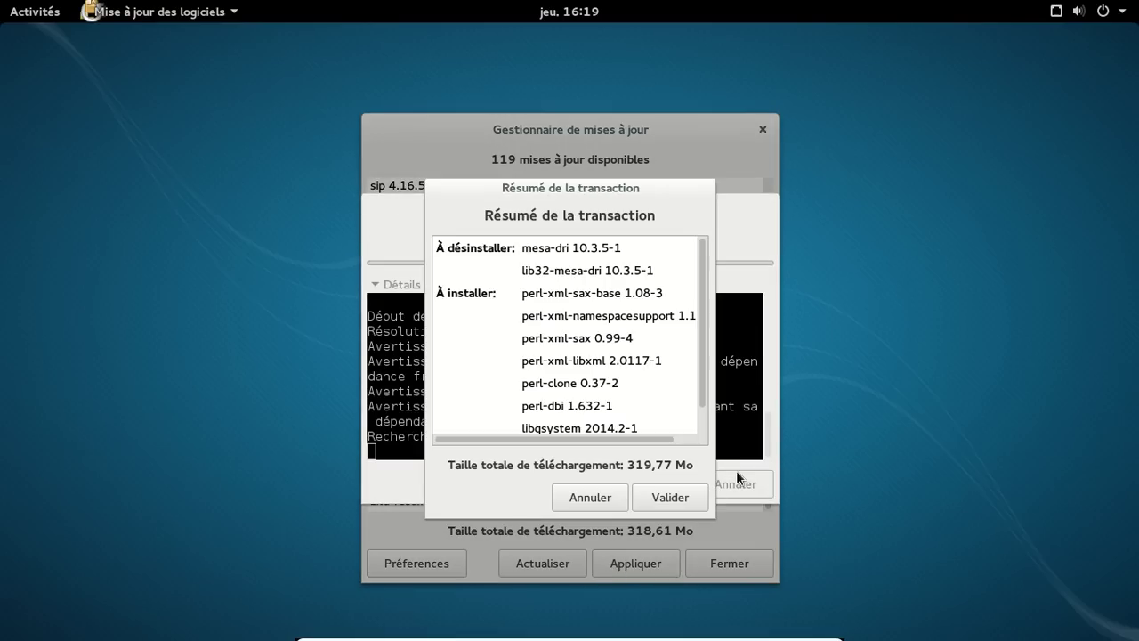
{"action": "left_click", "coordinate": [670, 498]}
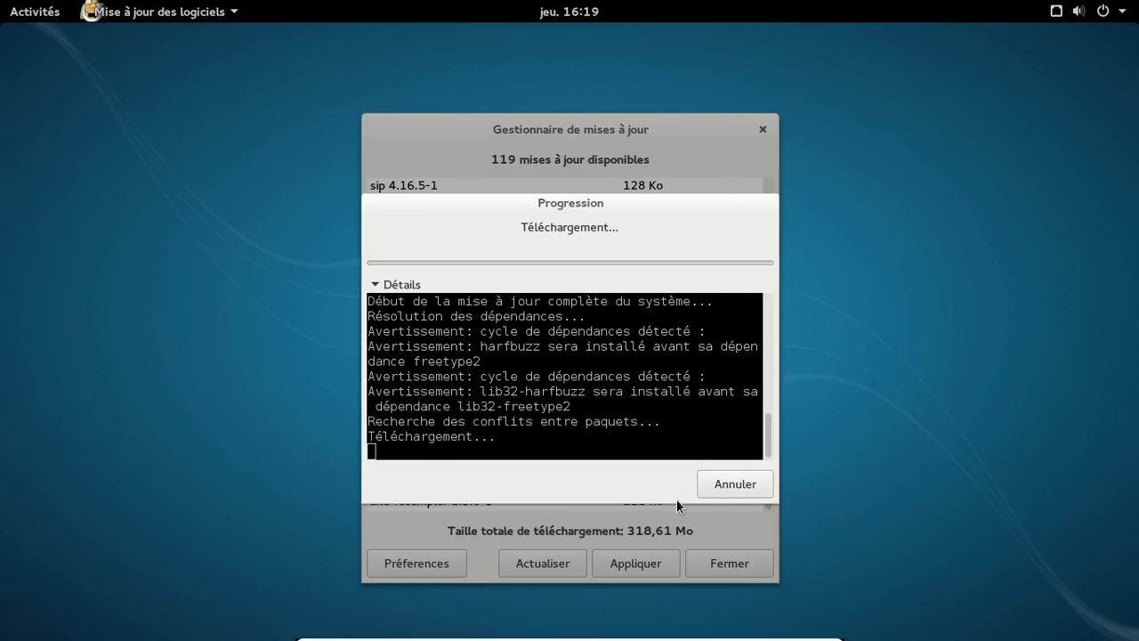
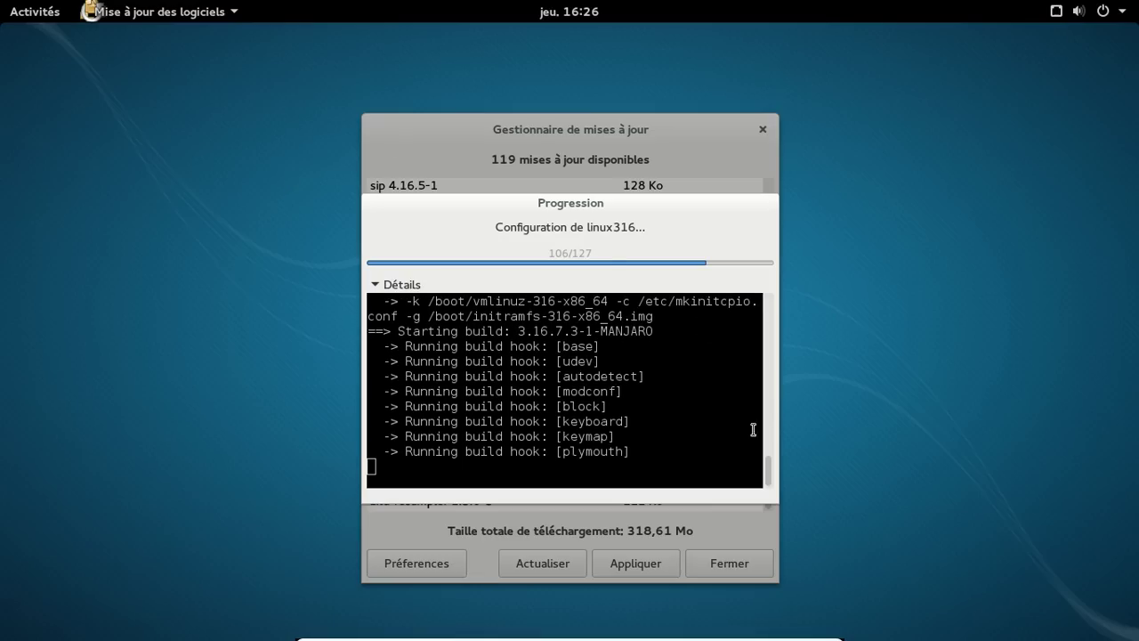
Step: Scroll back through the Détails log while the update configures pacman-mirrorlist at step 113/127
{"action": "left_click_drag", "start_coordinate": [766, 472], "coordinate": [770, 460]}
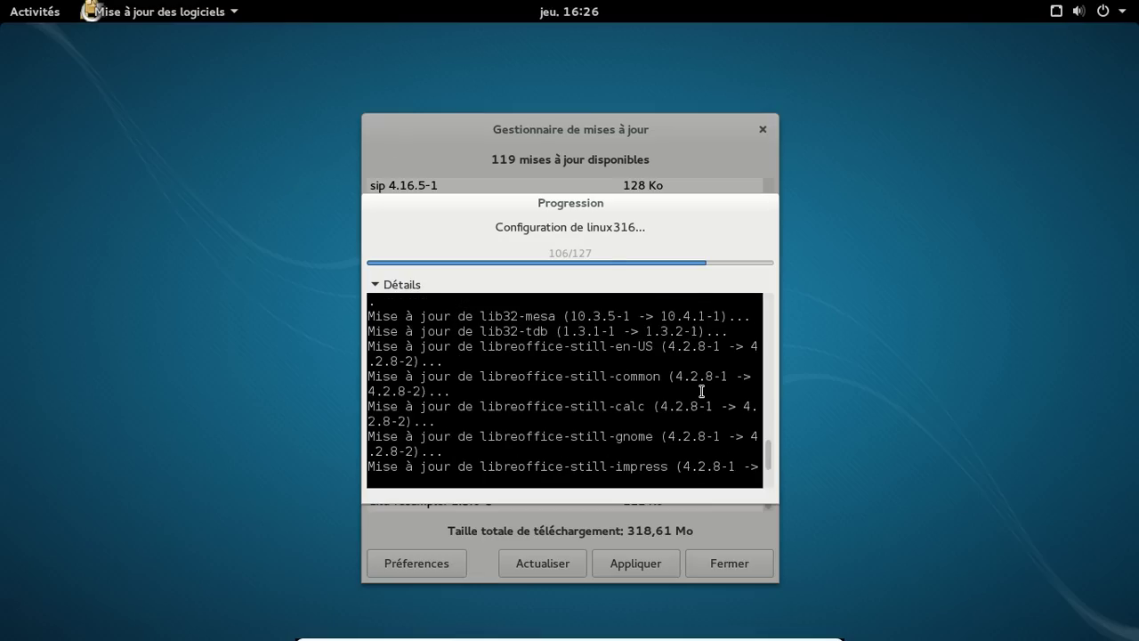
{"action": "scroll", "coordinate": [703, 391], "scroll_direction": "up", "scroll_amount": 2}
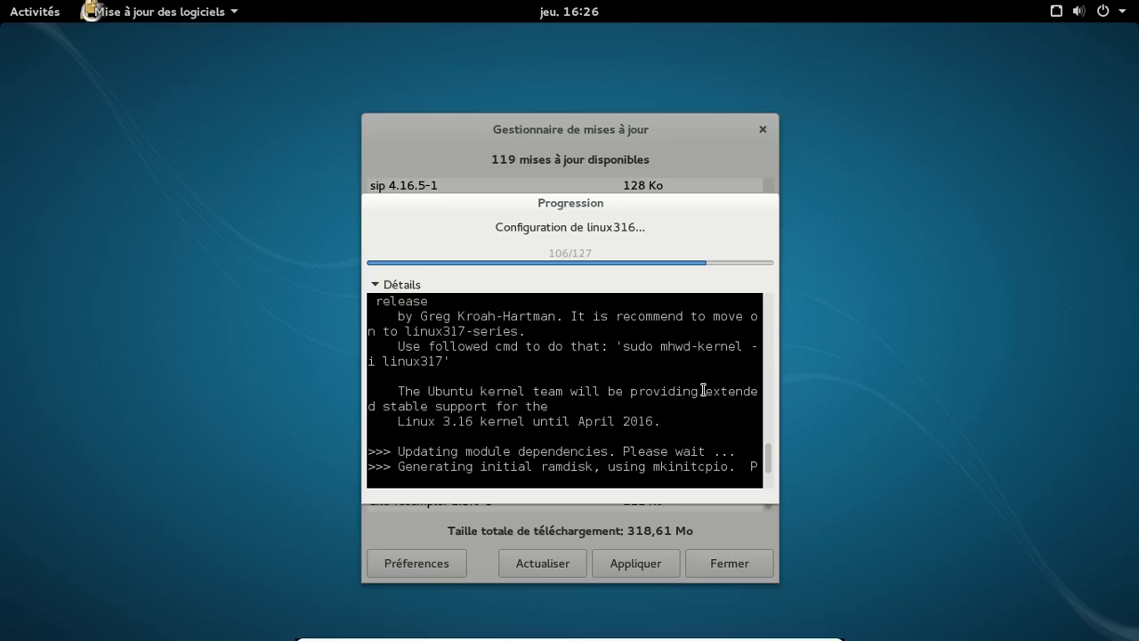
{"action": "scroll", "coordinate": [703, 390], "scroll_direction": "up", "scroll_amount": 1}
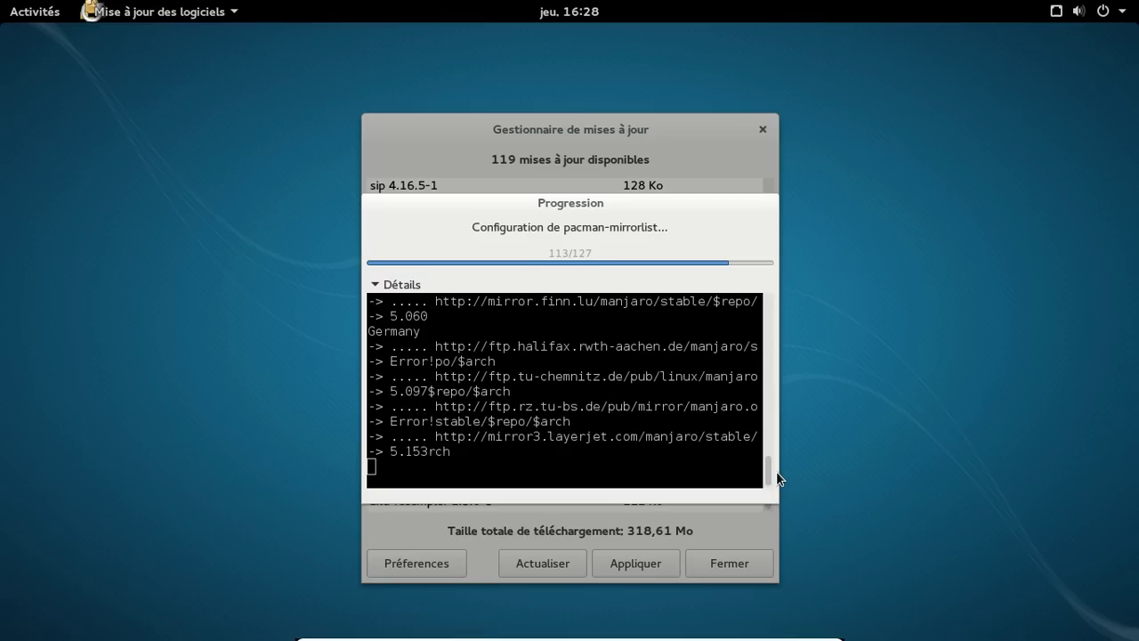
Step: Collapse the Détails log so the pending package list shows around the progress bar
{"action": "left_click", "coordinate": [378, 286]}
{"action": "left_click", "coordinate": [384, 379]}
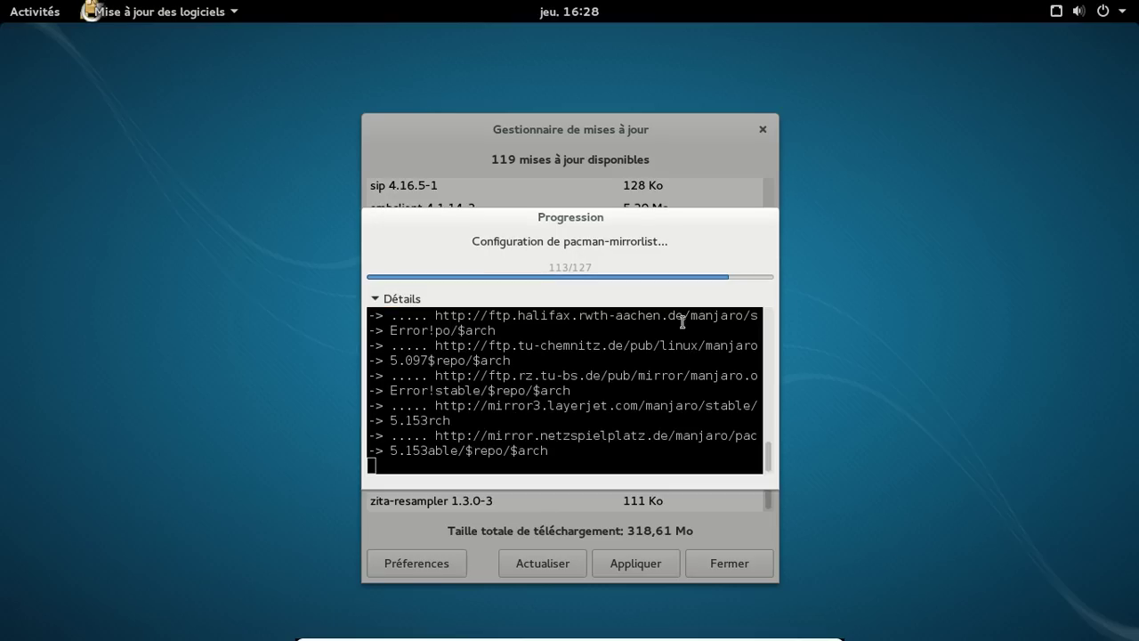
{"action": "left_click", "coordinate": [379, 299]}
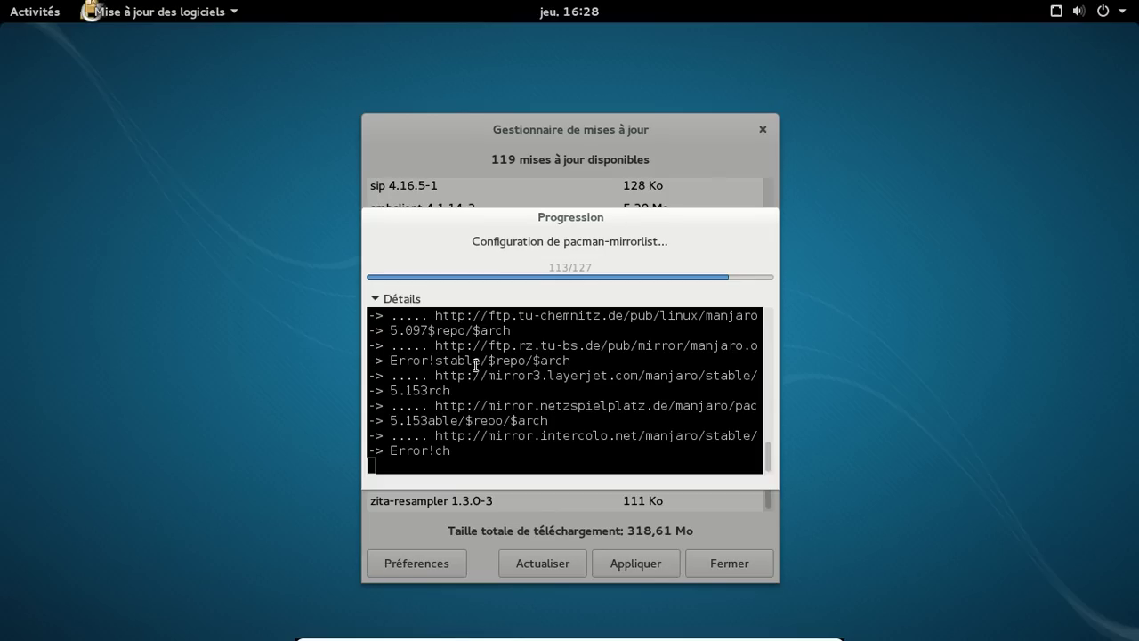
{"action": "left_click", "coordinate": [380, 300]}
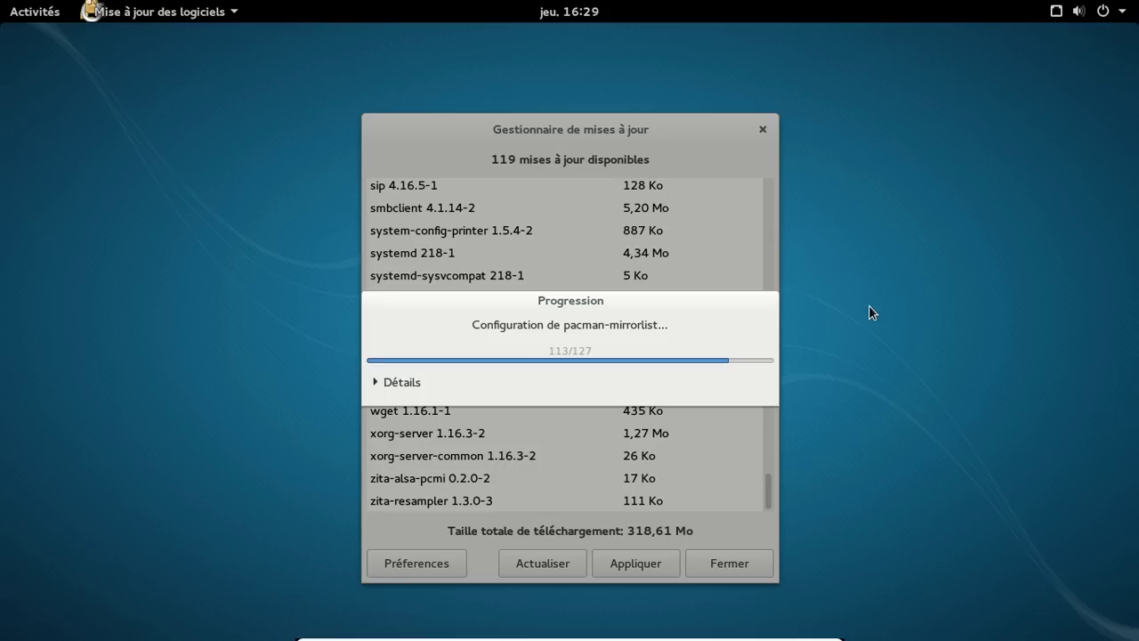
Step: Launch Outil de personnalisation by searching 'tw' in the Activités overview
{"action": "left_click", "coordinate": [35, 16]}
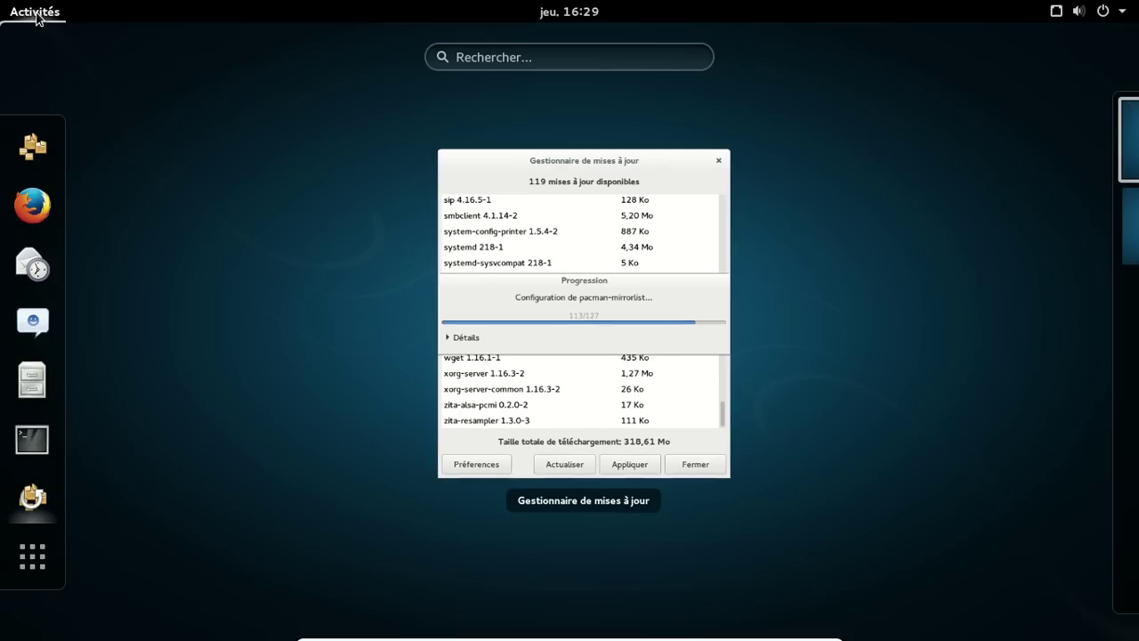
{"action": "left_click", "coordinate": [549, 56]}
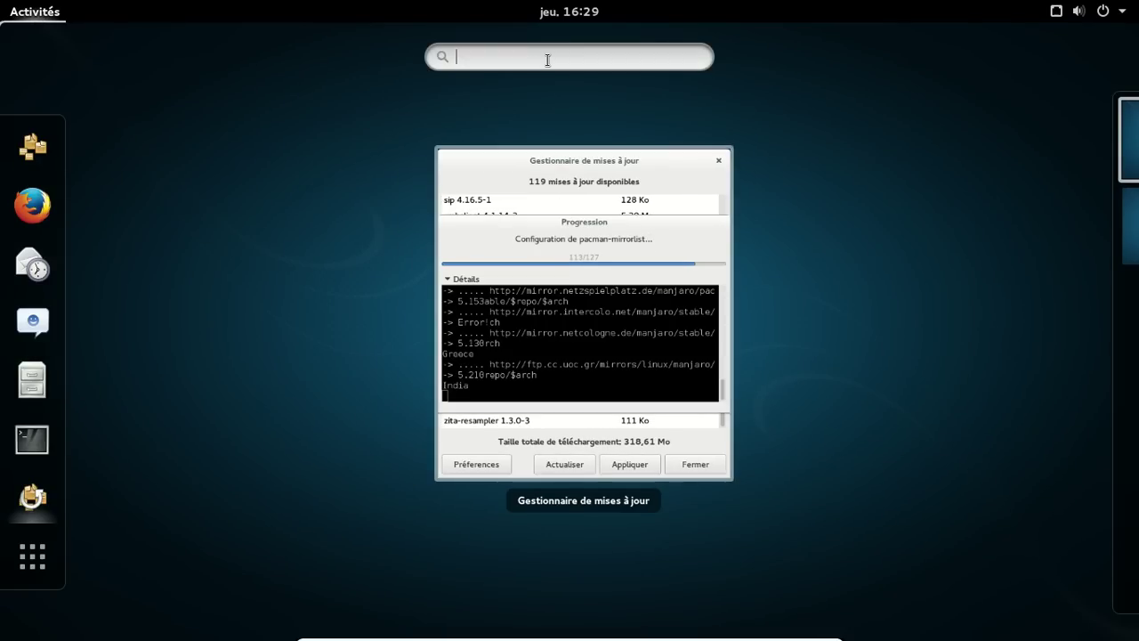
{"action": "type", "text": "t"}
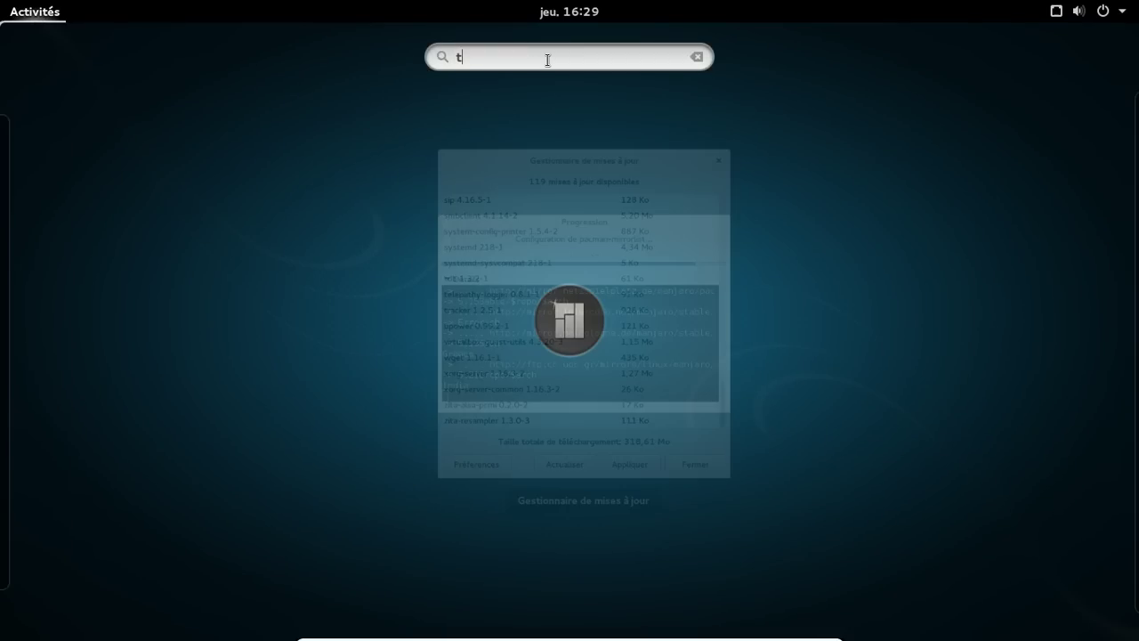
{"action": "type", "text": "w"}
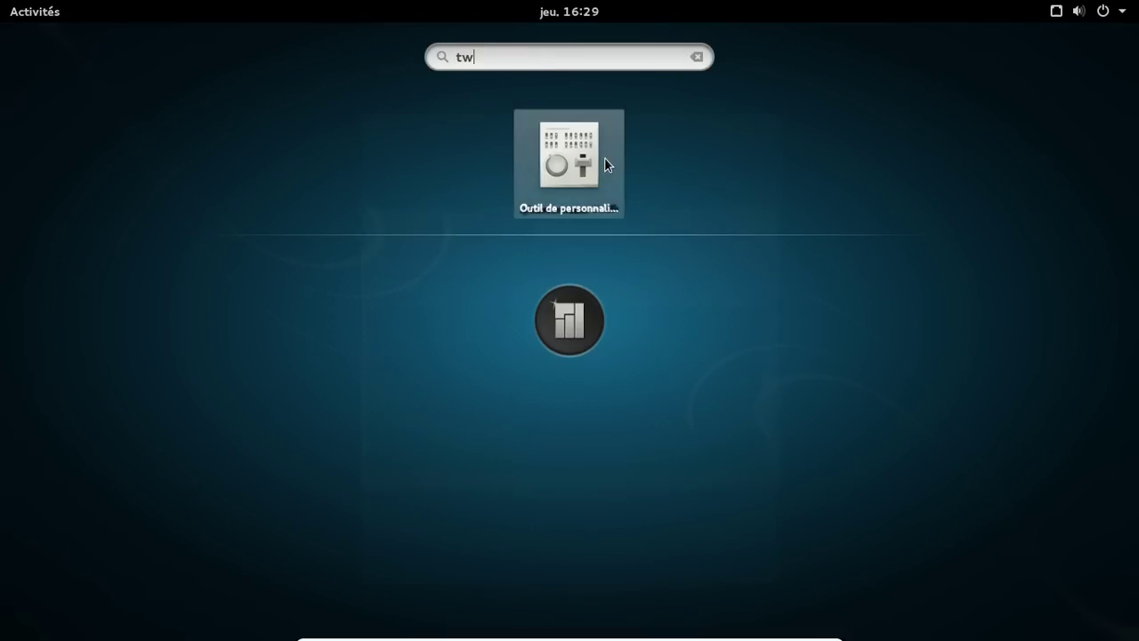
{"action": "left_click", "coordinate": [604, 158]}
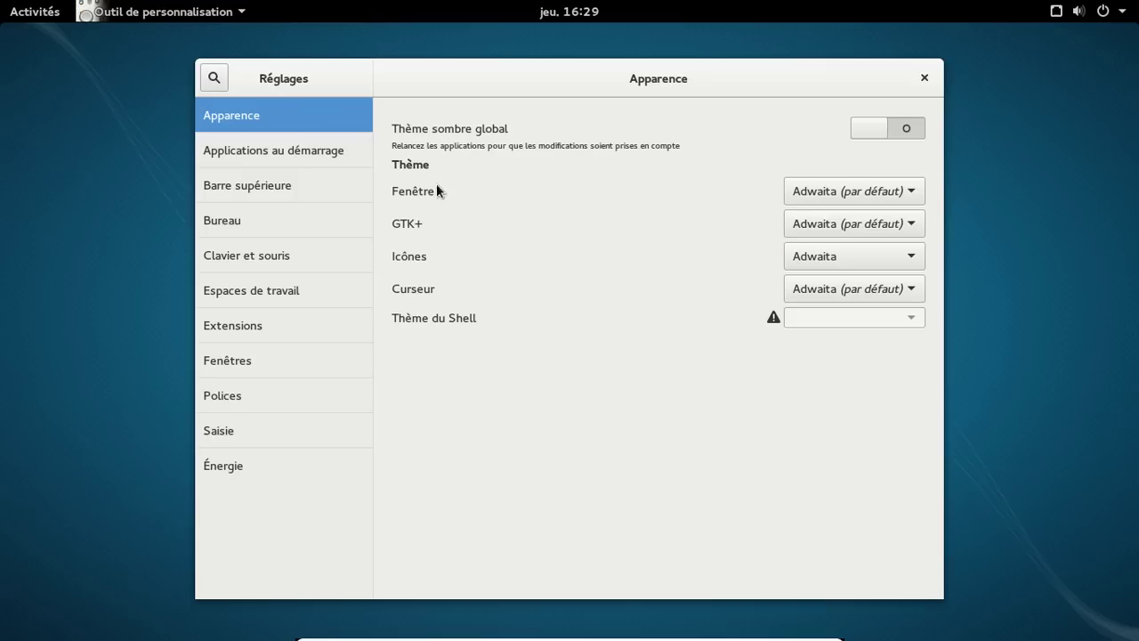
Step: Enable Afficher la date, then browse Bureau, Clavier et souris, Espaces de travail, Extensions and Fenêtres
{"action": "left_click", "coordinate": [303, 149]}
{"action": "left_click", "coordinate": [280, 183]}
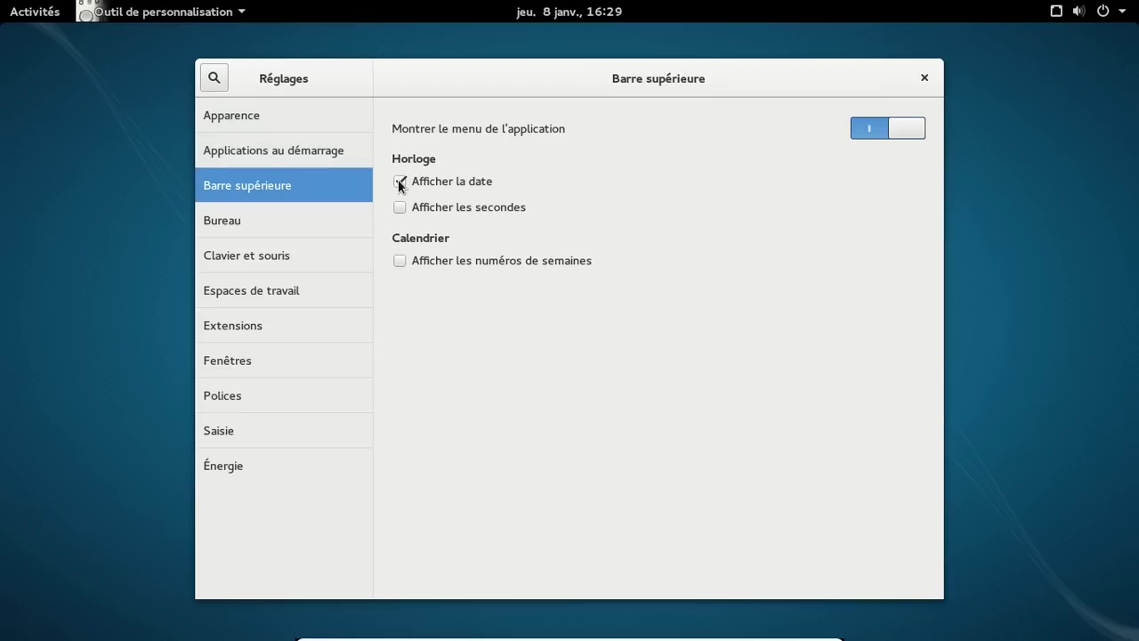
{"action": "left_click", "coordinate": [294, 228]}
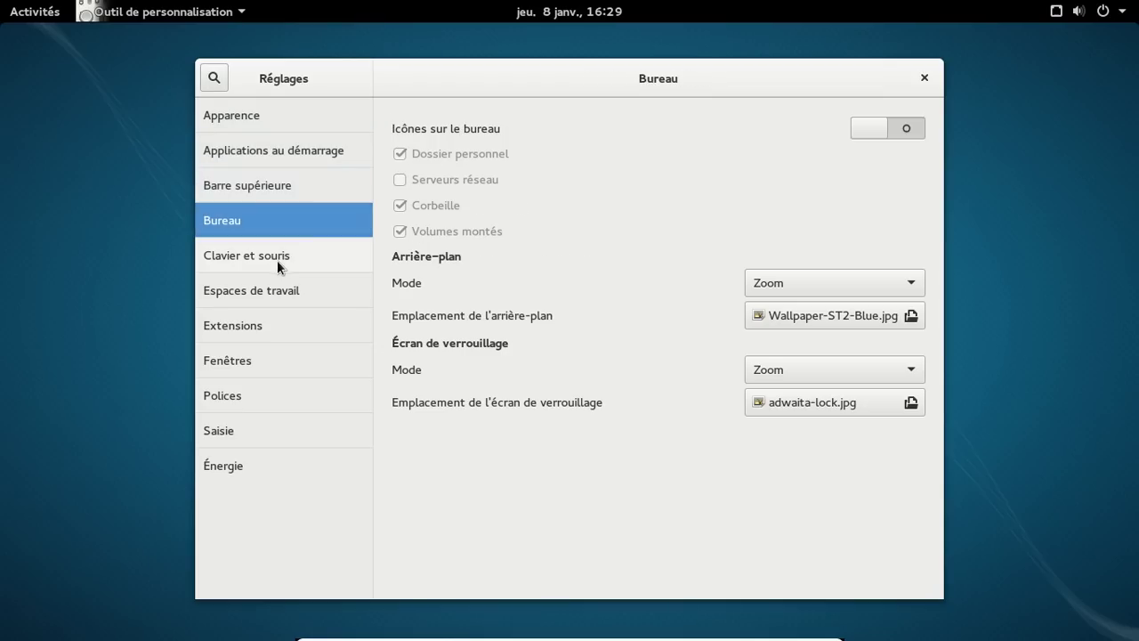
{"action": "left_click", "coordinate": [277, 264]}
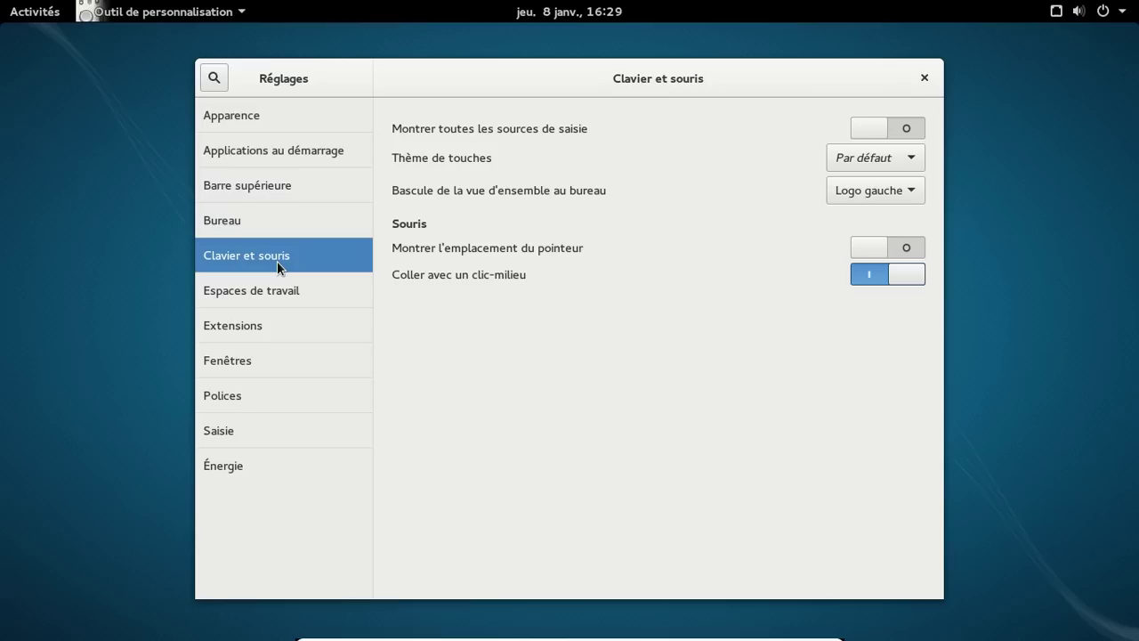
{"action": "left_click", "coordinate": [270, 291]}
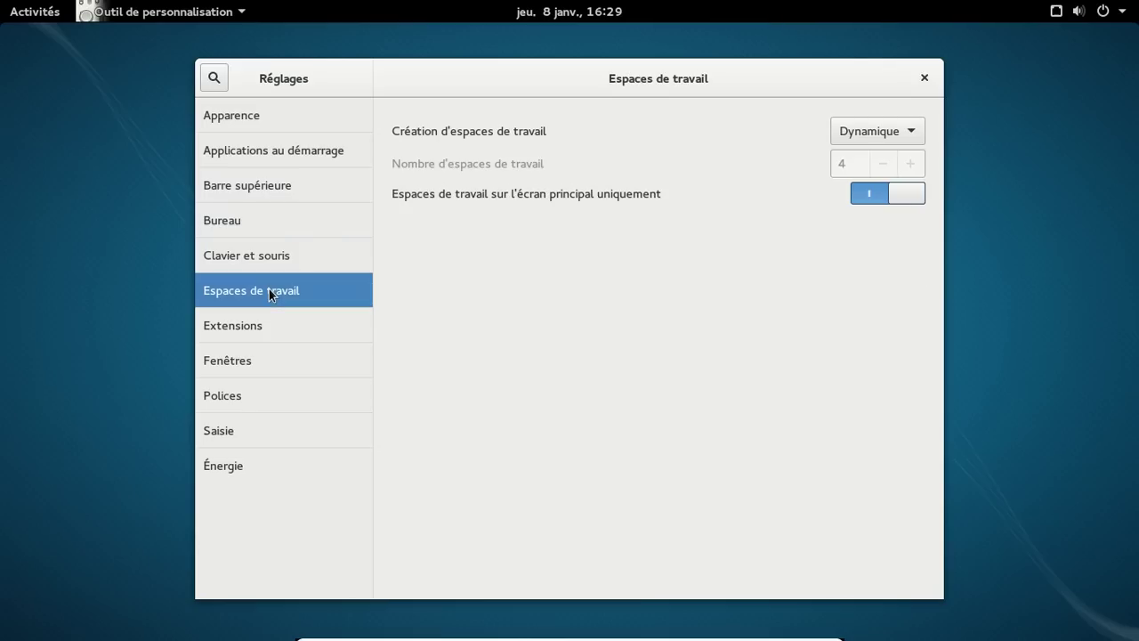
{"action": "left_click", "coordinate": [265, 322]}
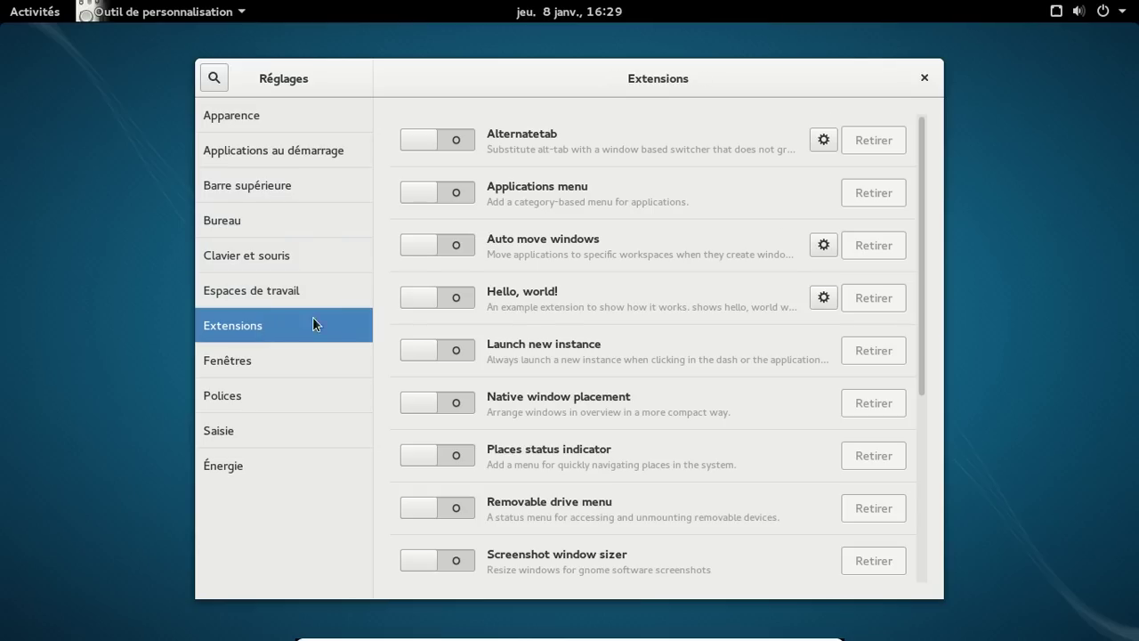
{"action": "left_click_drag", "start_coordinate": [922, 308], "coordinate": [908, 495]}
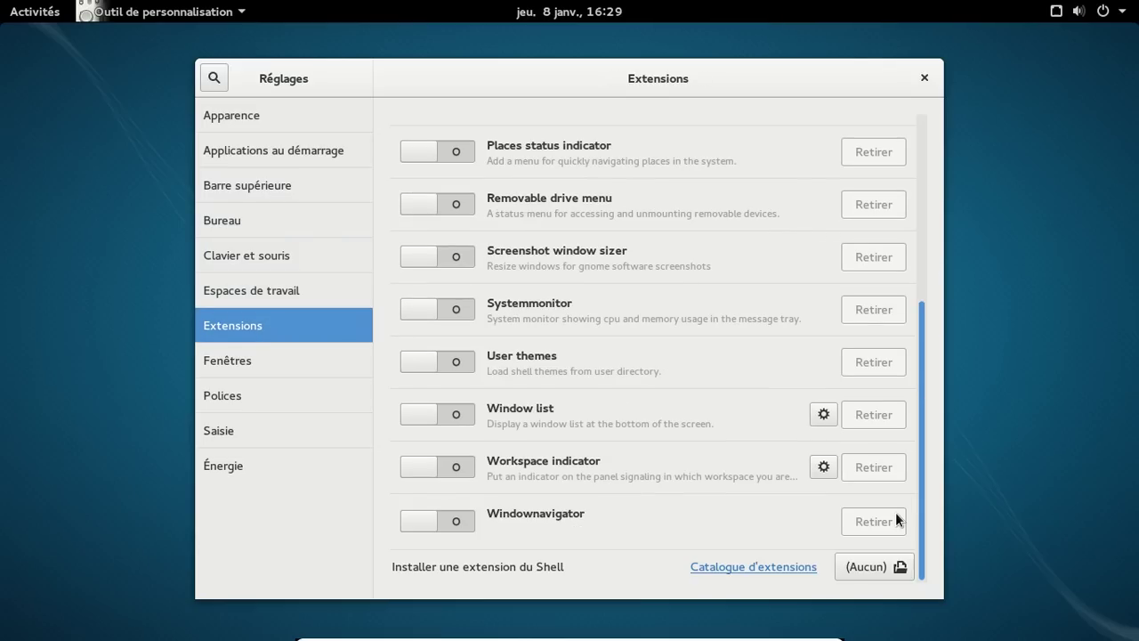
{"action": "left_click", "coordinate": [257, 360]}
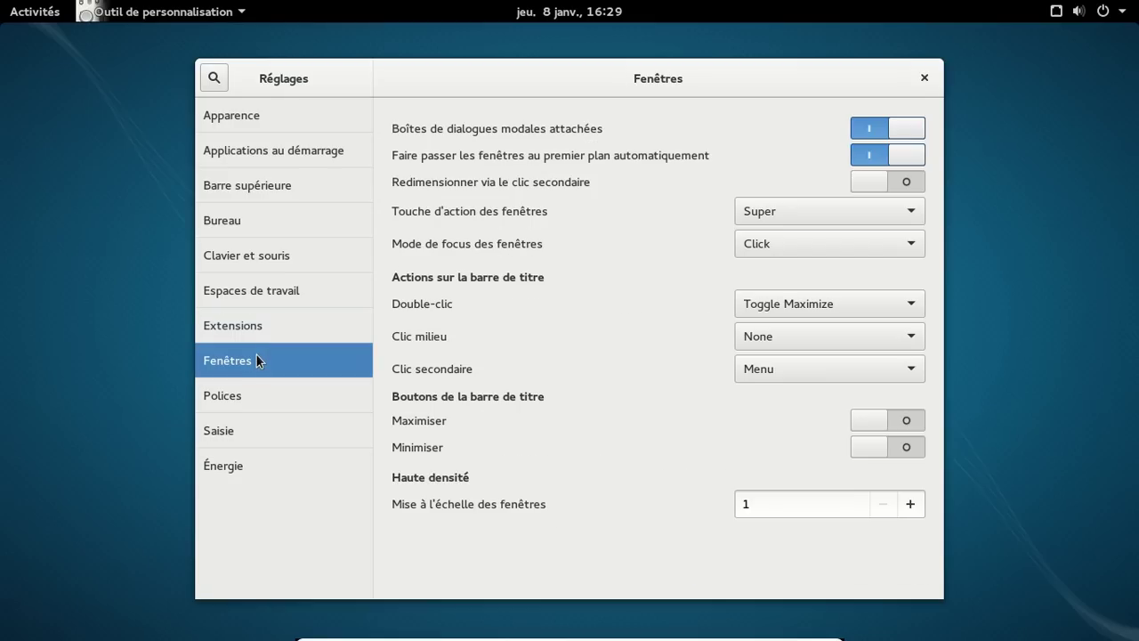
Step: Give window title bars a minimise button, leaving the maximise button off
{"action": "left_click", "coordinate": [871, 432]}
{"action": "left_click", "coordinate": [869, 447]}
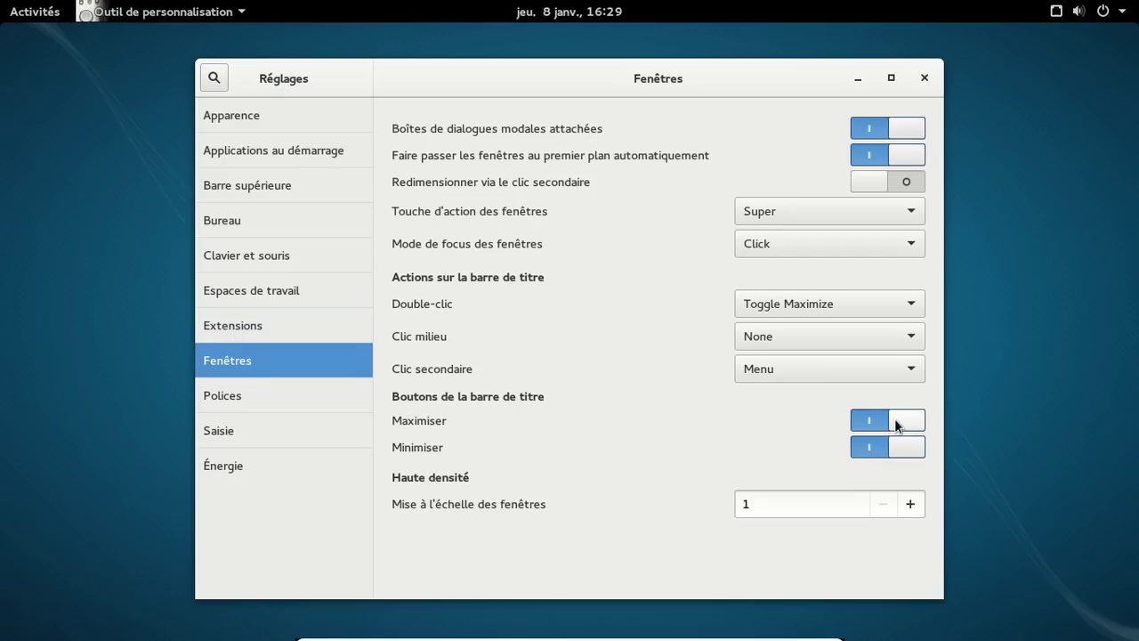
{"action": "left_click", "coordinate": [897, 424]}
Step: Browse Polices, Saisie, Énergie and Apparence, then close the tweak tool
{"action": "left_click", "coordinate": [234, 388]}
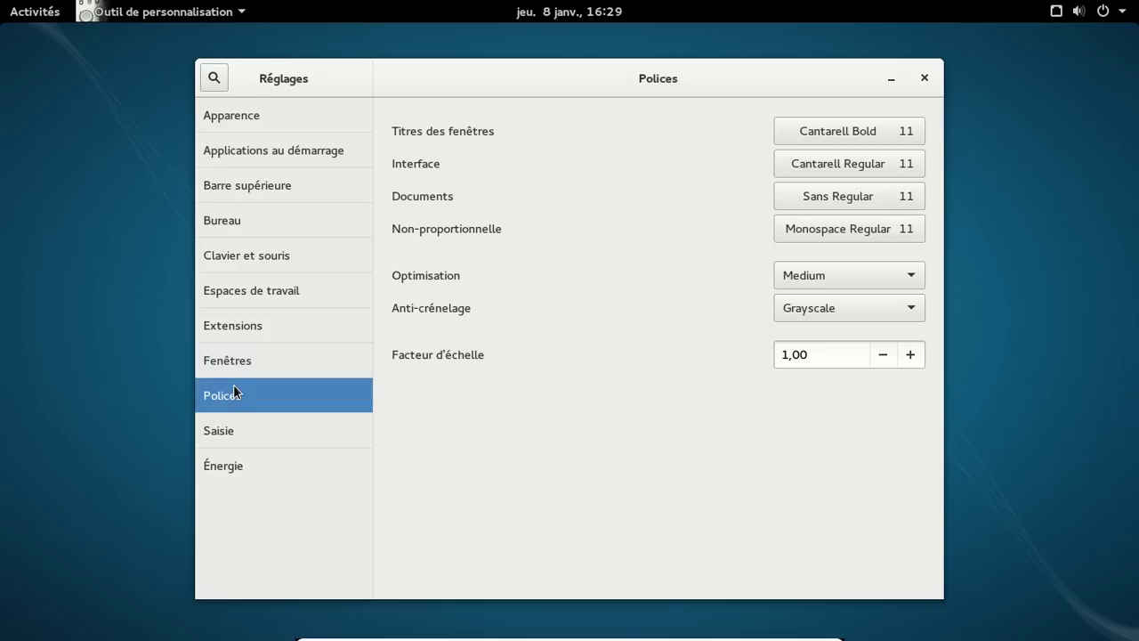
{"action": "left_click", "coordinate": [242, 432]}
{"action": "left_click", "coordinate": [248, 457]}
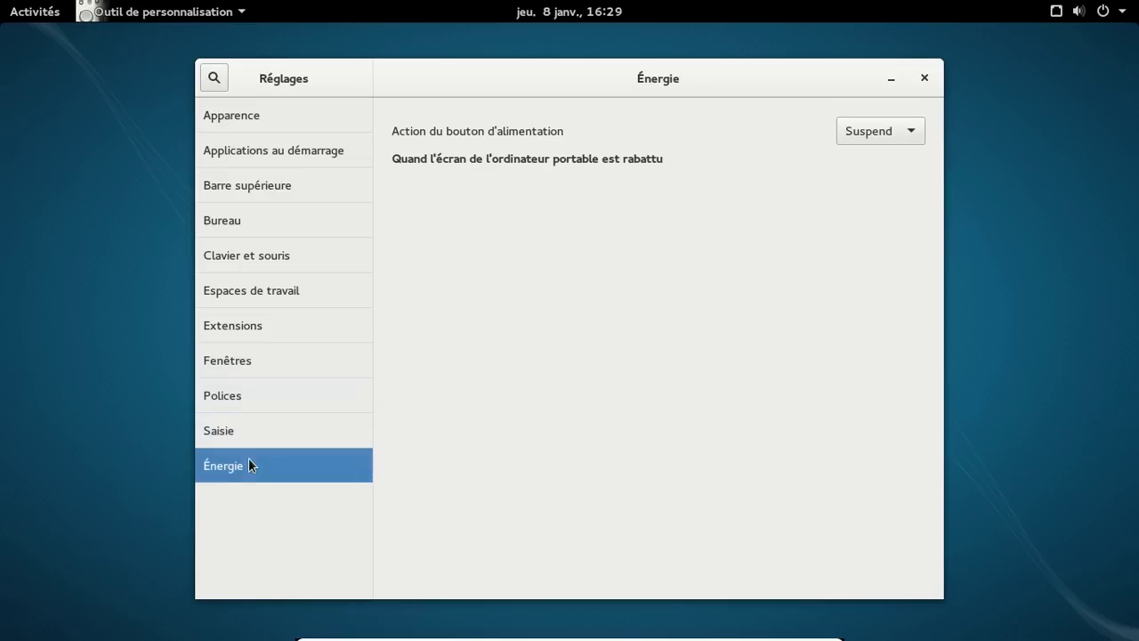
{"action": "left_click", "coordinate": [241, 120]}
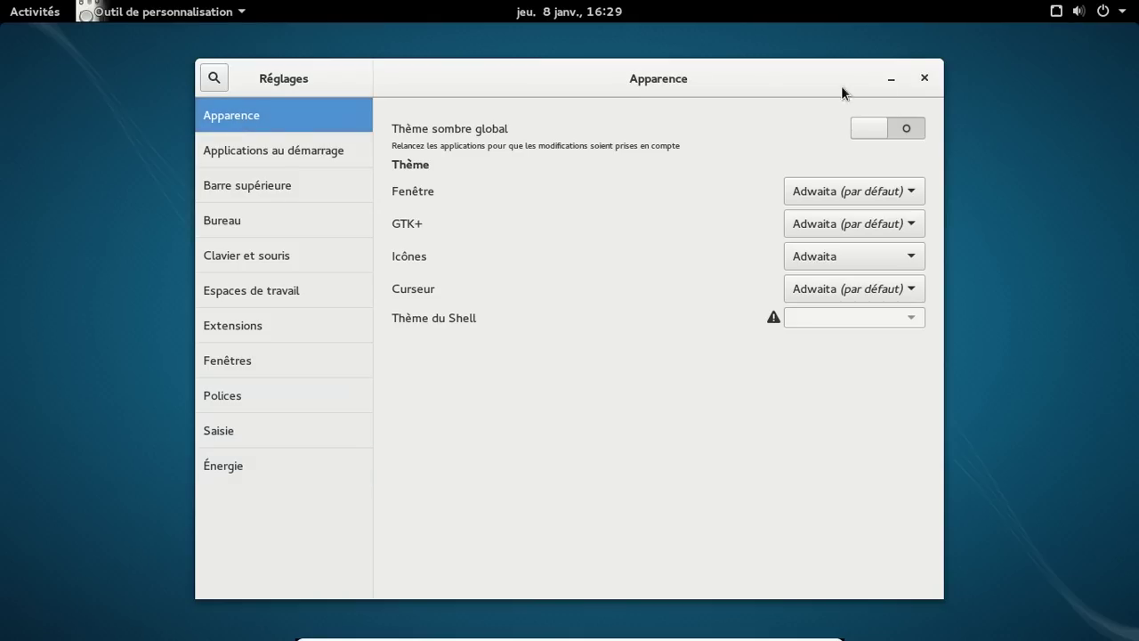
{"action": "left_click", "coordinate": [929, 85]}
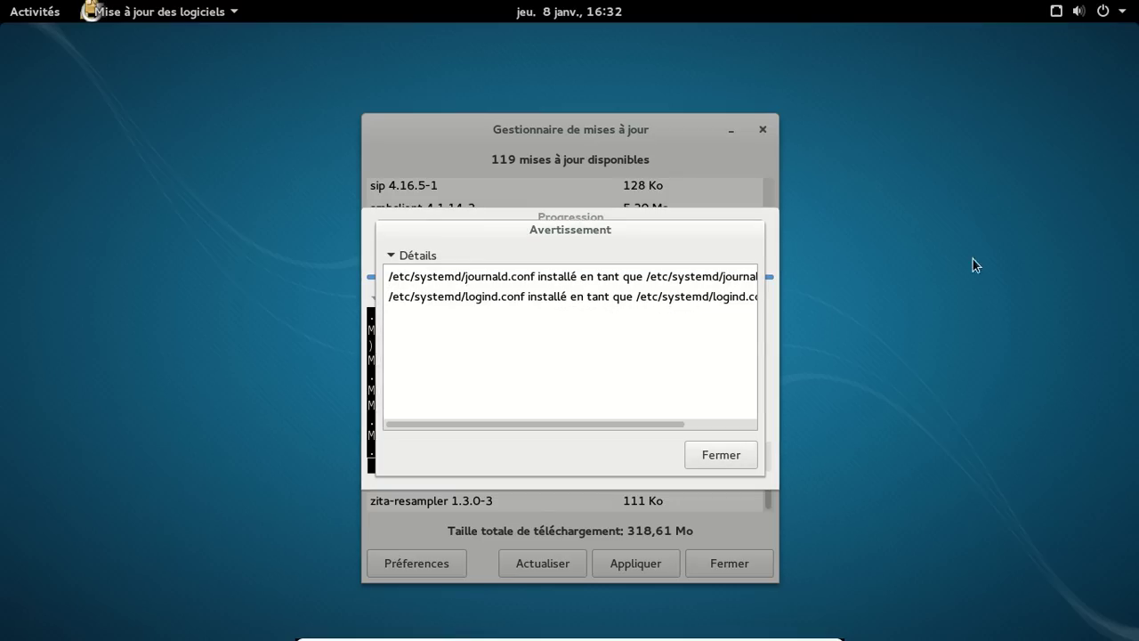
Step: Dismiss the journald.conf/logind.conf warning and close the up-to-date update manager
{"action": "left_click", "coordinate": [725, 424]}
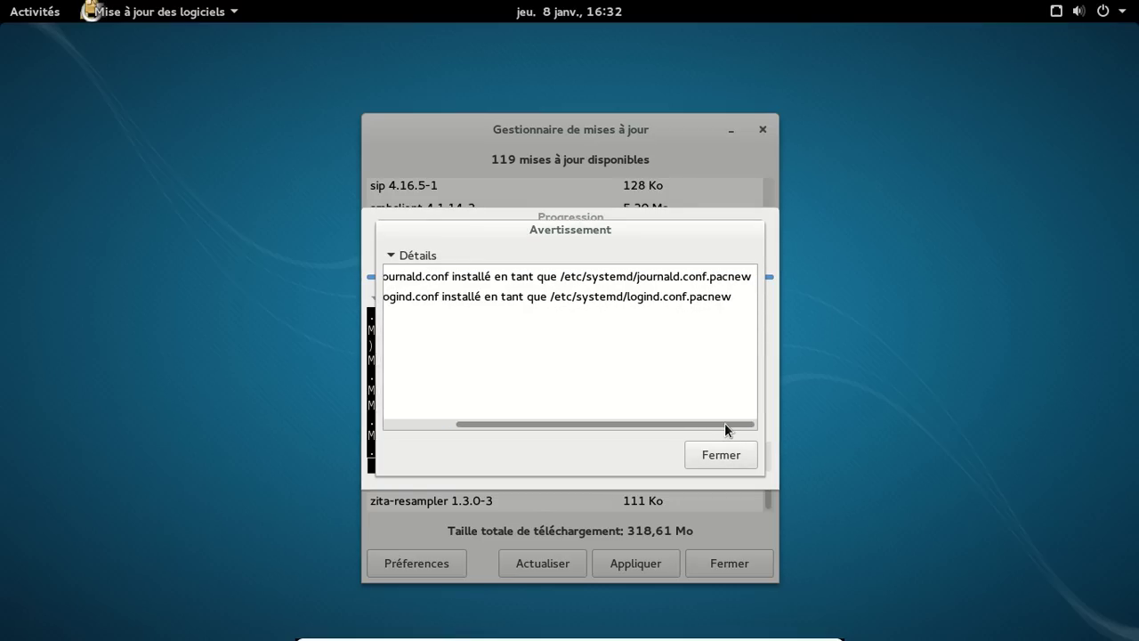
{"action": "left_click", "coordinate": [729, 459]}
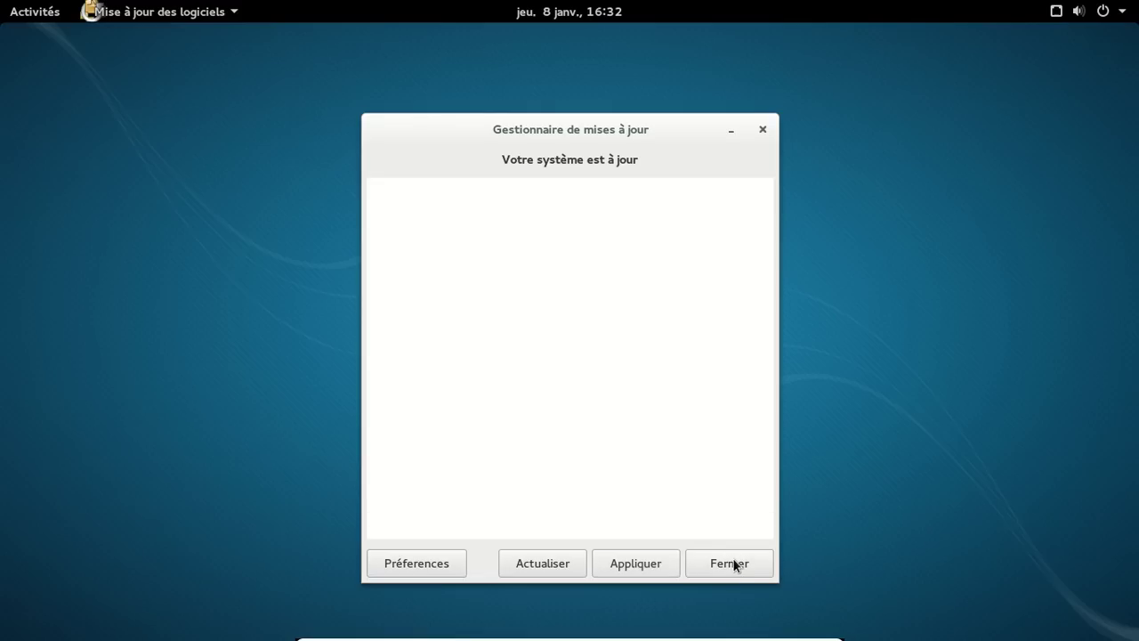
{"action": "left_click", "coordinate": [735, 564]}
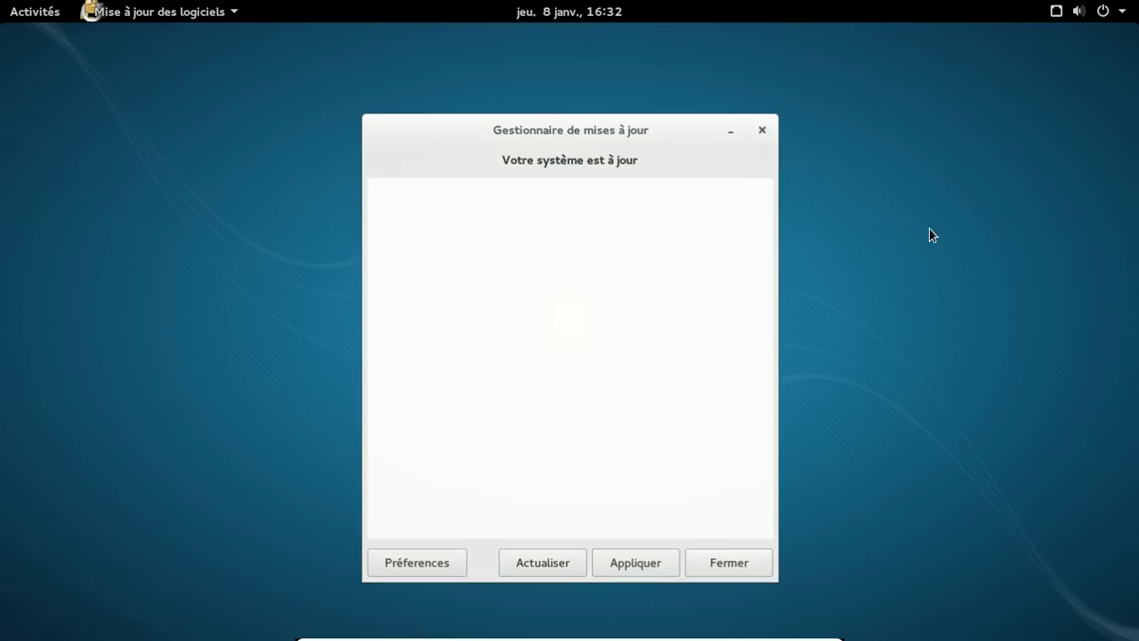
{"action": "left_click", "coordinate": [748, 565]}
Step: Restart the VM from the system menu and boot Manjaro Linux straight from GRUB
{"action": "left_click", "coordinate": [1121, 14]}
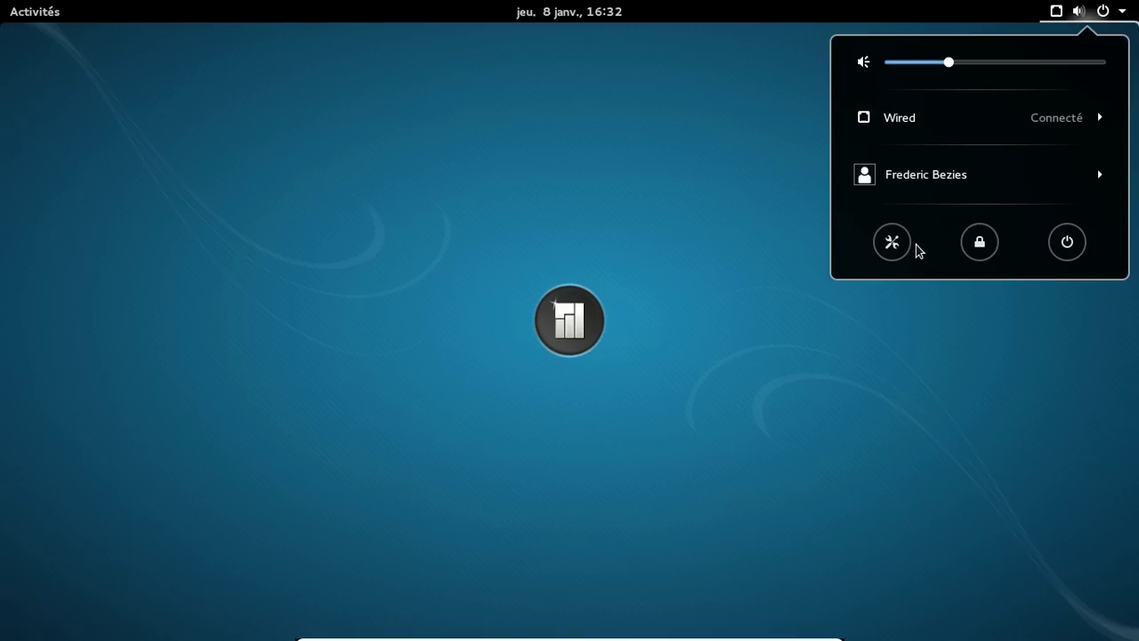
{"action": "left_click", "coordinate": [1072, 238]}
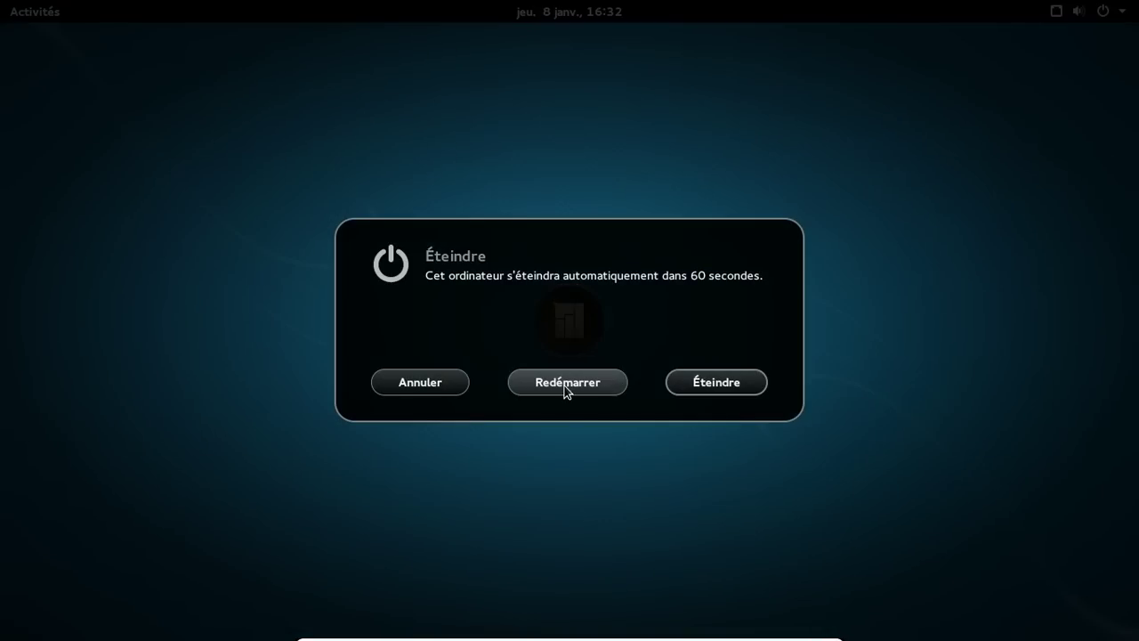
{"action": "left_click", "coordinate": [564, 385]}
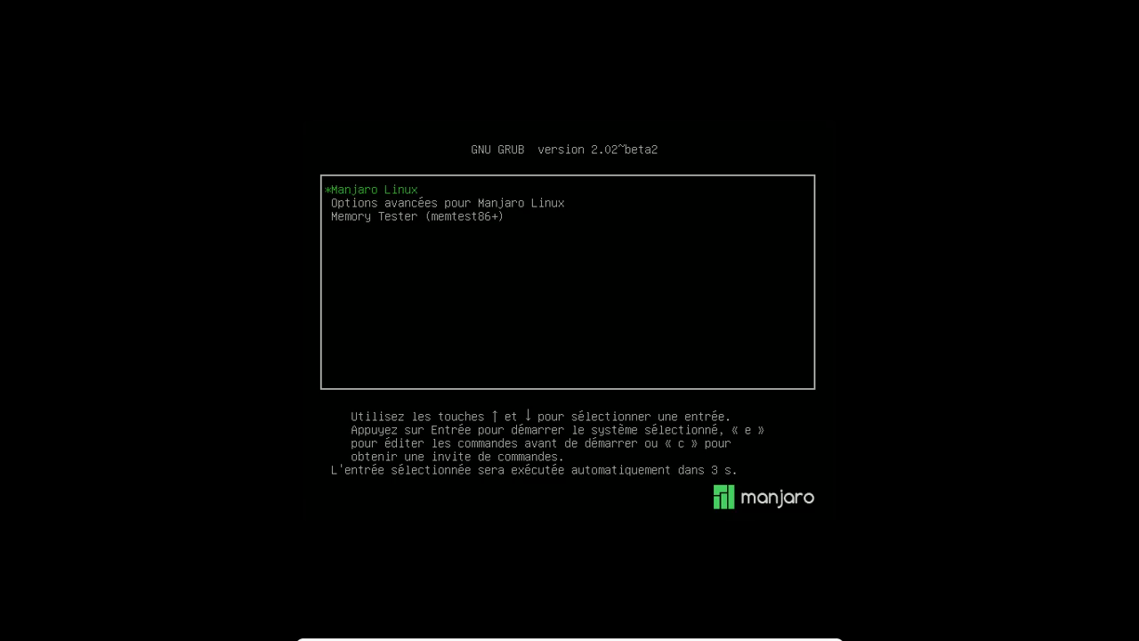
{"action": "key", "text": "Return"}
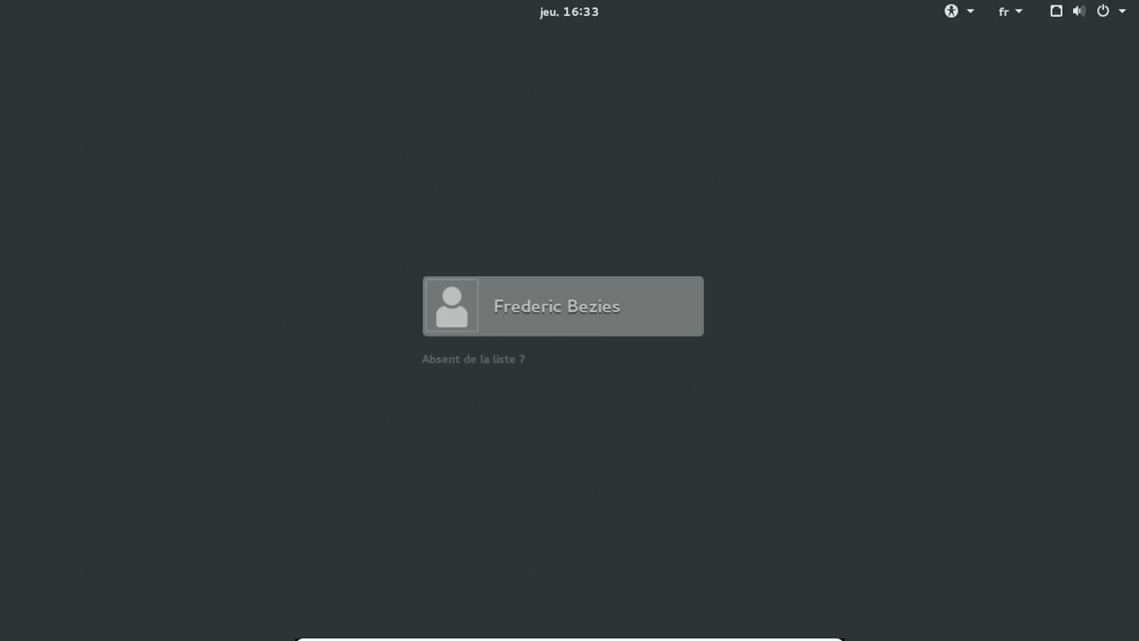
Step: Sign in to the user account with its password
{"action": "key", "text": "Return"}
{"action": "type", "text": "•••••••"}
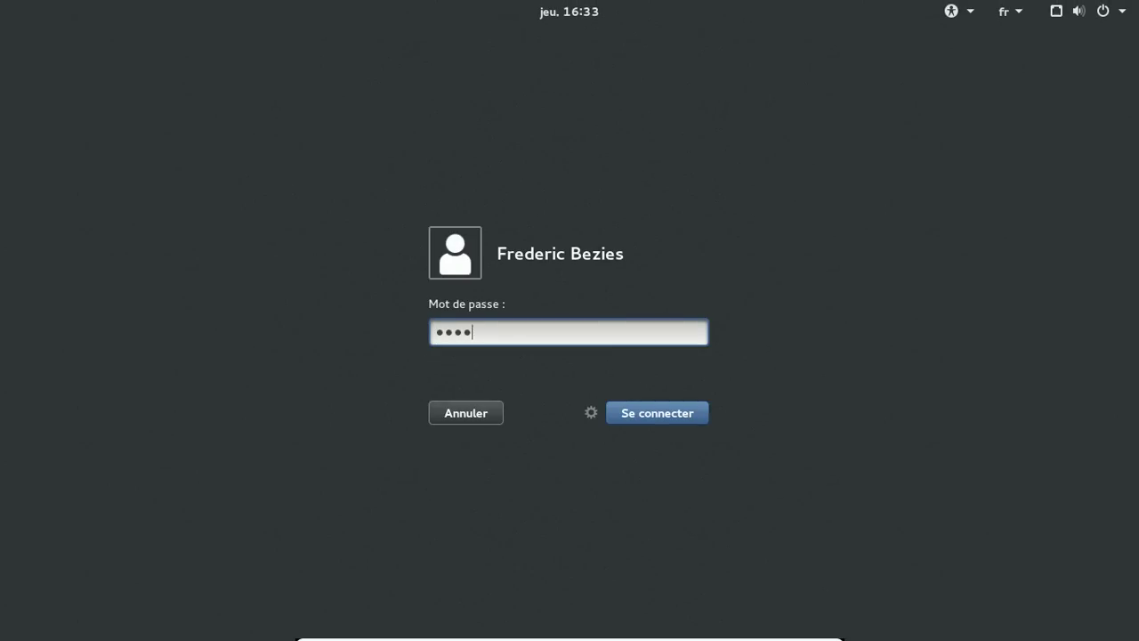
{"action": "type", "text": "•"}
{"action": "key", "text": "Return"}
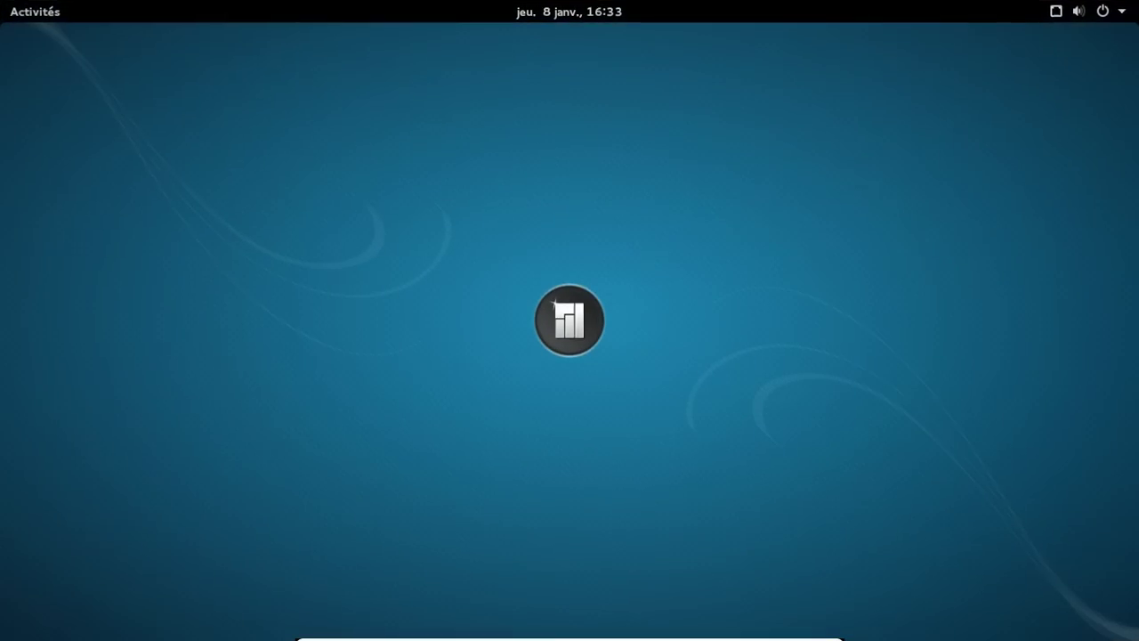
Step: Show all installed applications (Toutes) in the app grid and page through it
{"action": "left_click", "coordinate": [37, 15]}
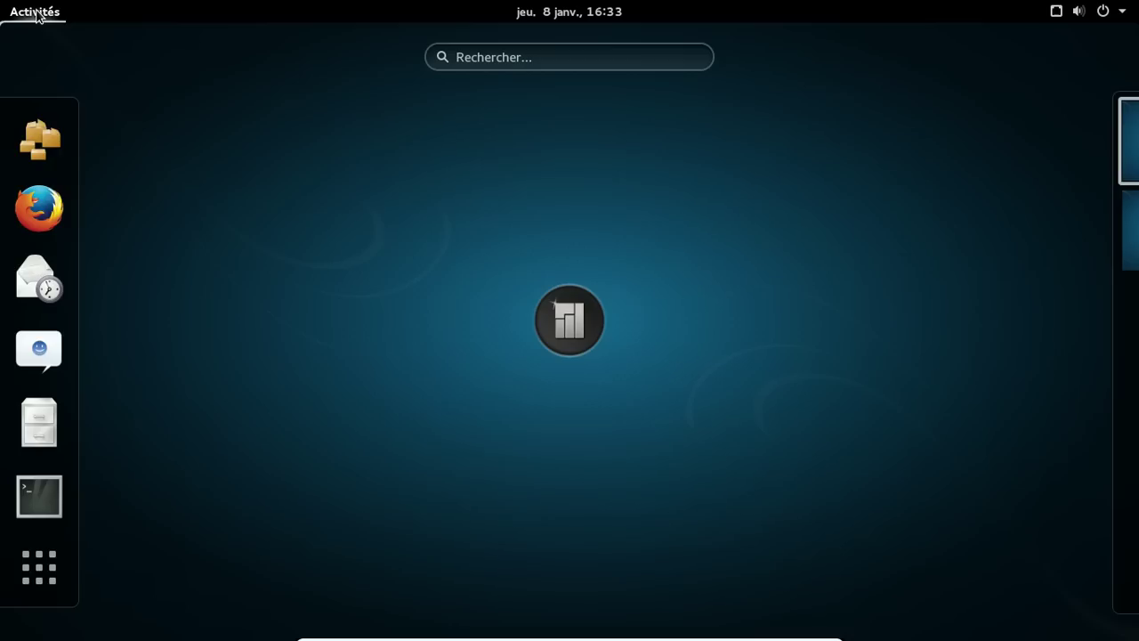
{"action": "left_click", "coordinate": [36, 567]}
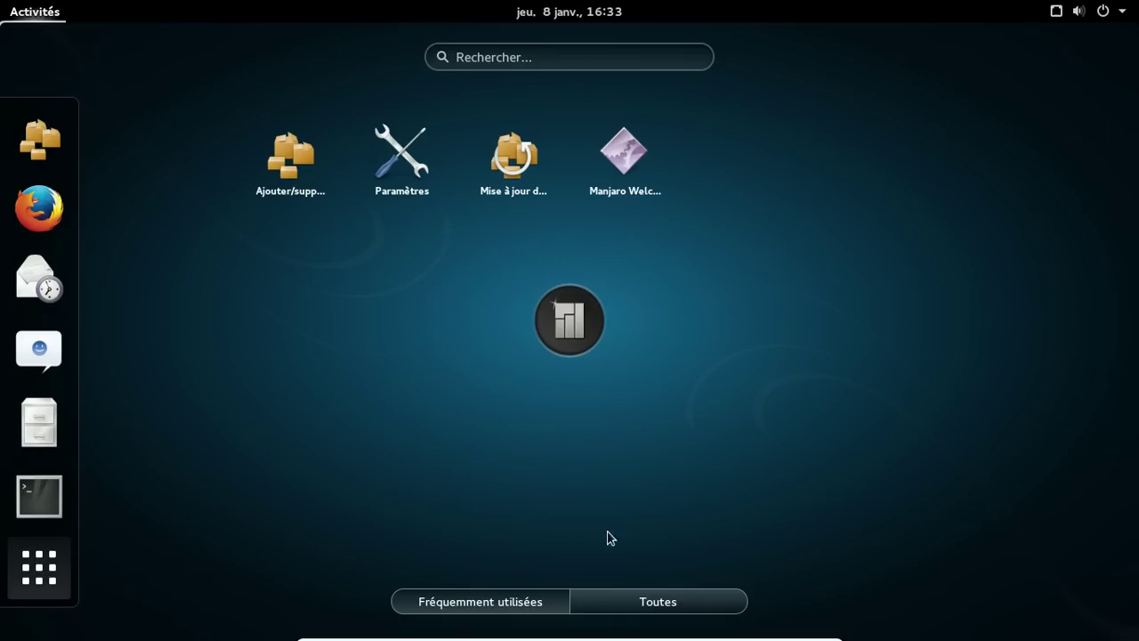
{"action": "left_click", "coordinate": [638, 605]}
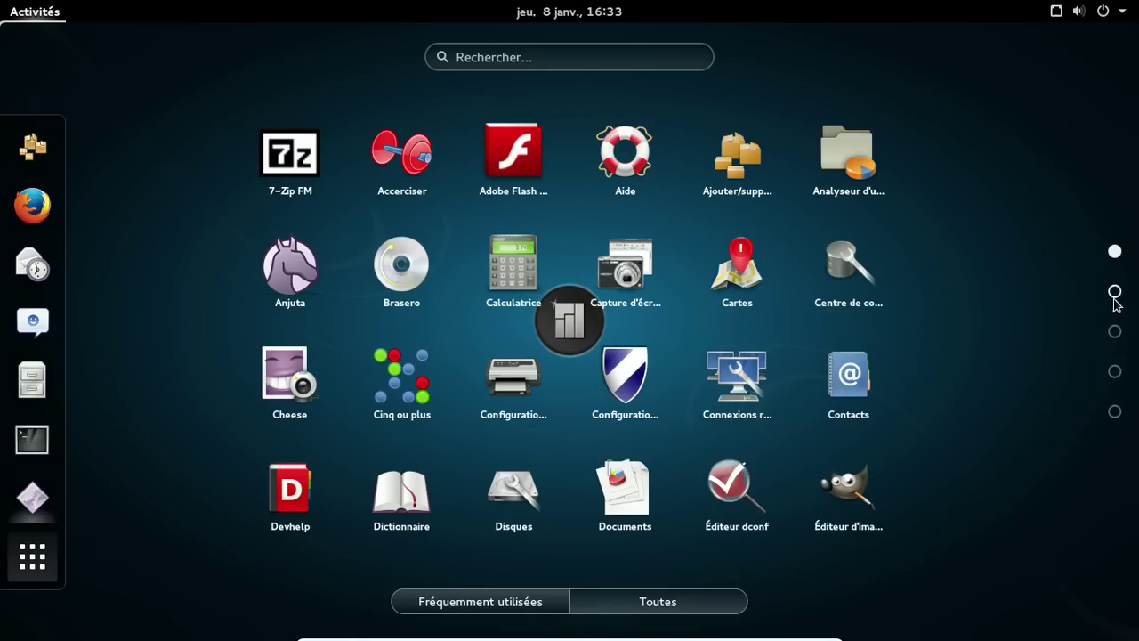
{"action": "left_click", "coordinate": [1115, 332]}
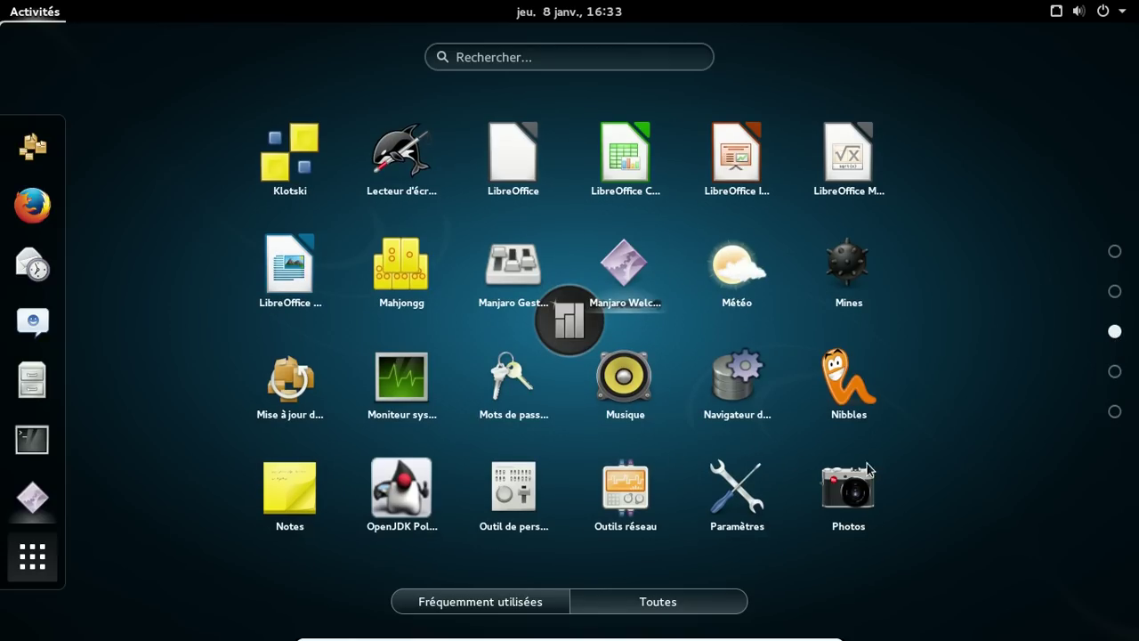
{"action": "left_click", "coordinate": [1114, 372]}
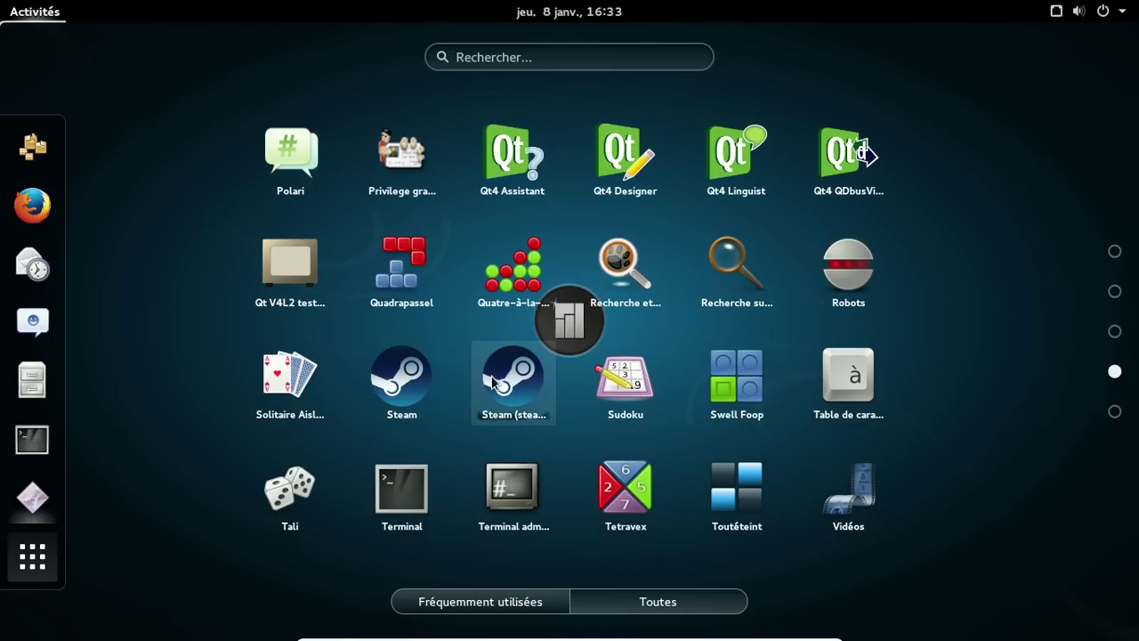
{"action": "left_click", "coordinate": [1114, 412]}
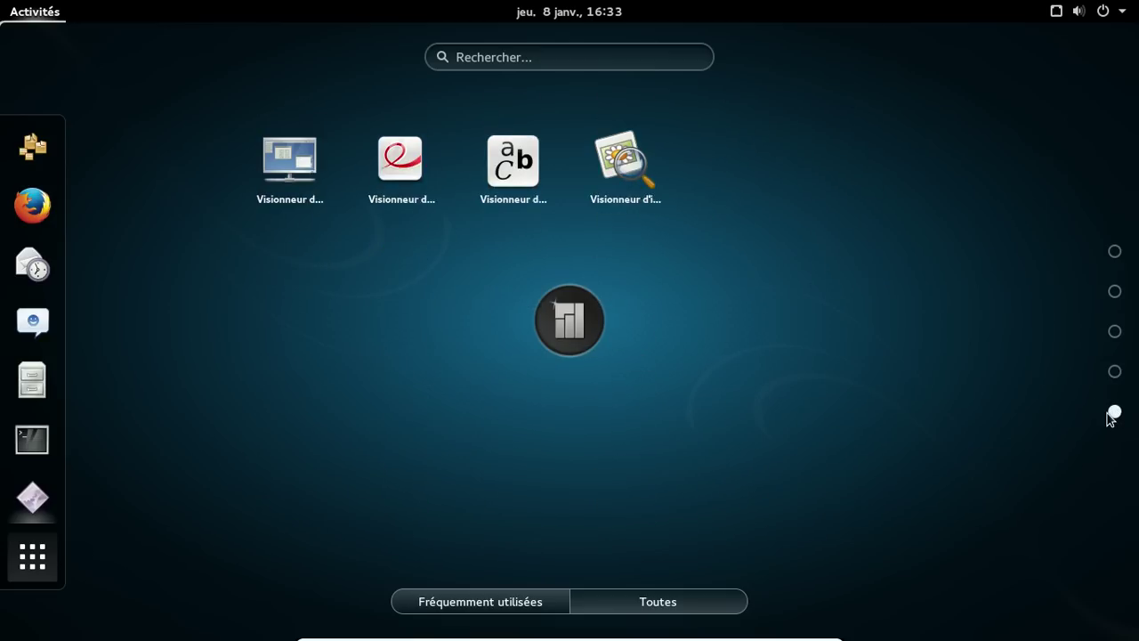
{"action": "left_click", "coordinate": [1114, 291]}
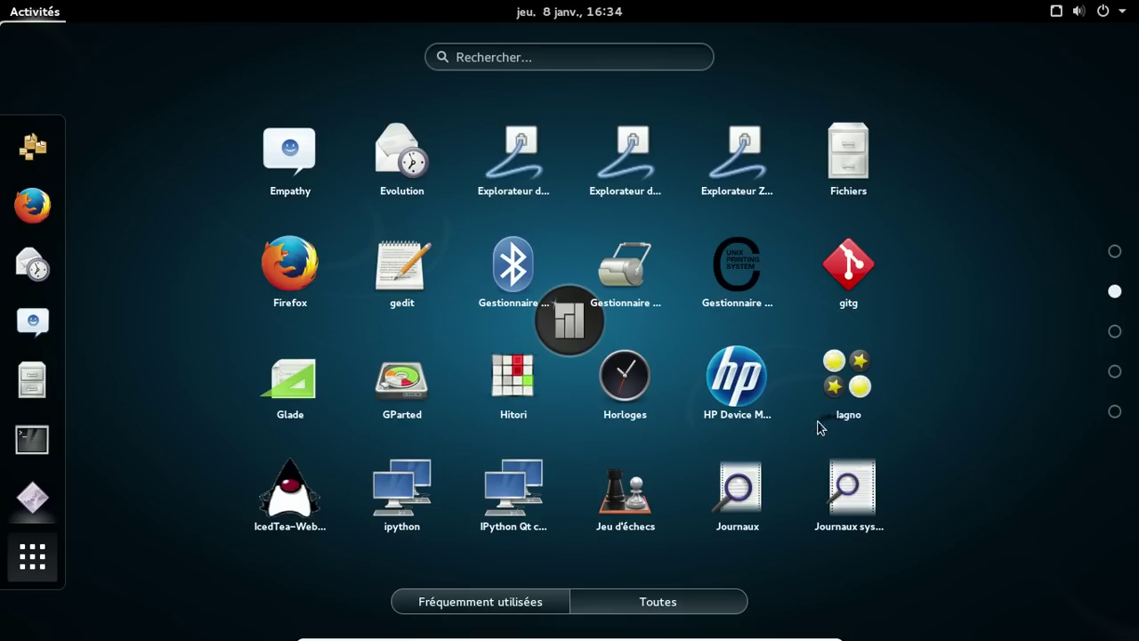
Step: Launch the Manjaro settings manager via a 'sett' search with the admin password; close Manjaro Welcome, disabling it at startup
{"action": "left_click", "coordinate": [524, 58]}
{"action": "type", "text": "sett"}
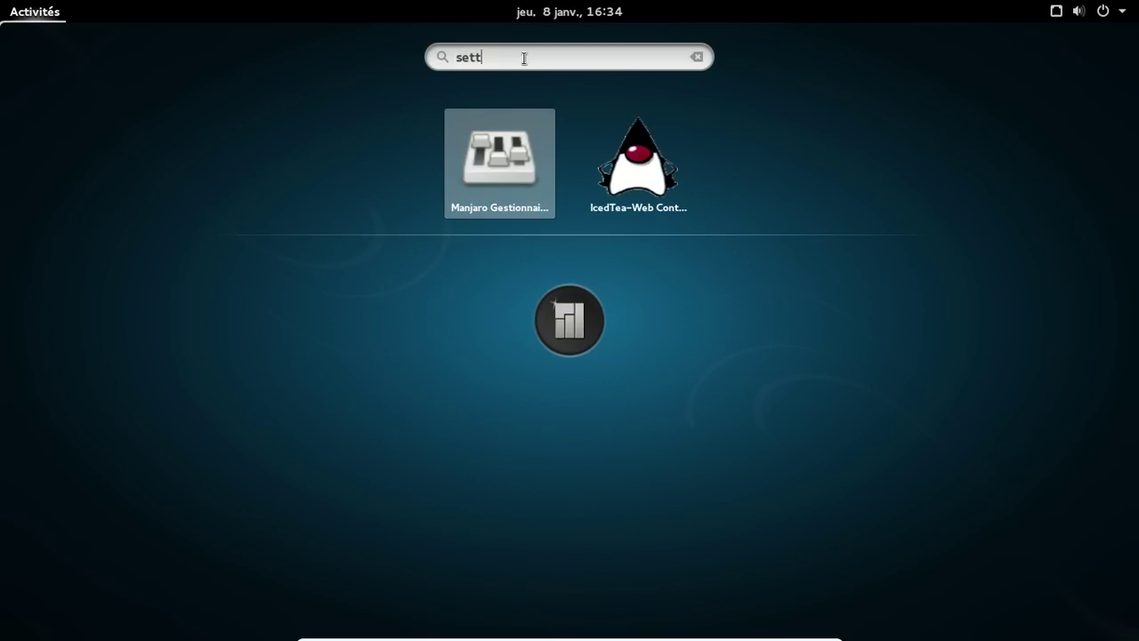
{"action": "left_click", "coordinate": [497, 176]}
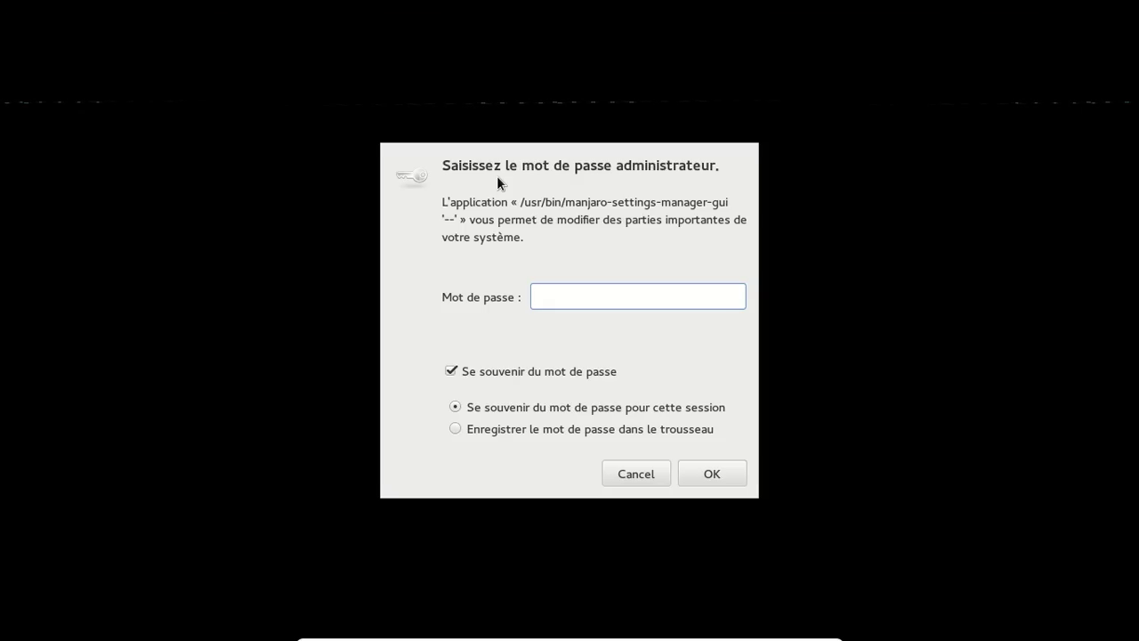
{"action": "type", "text": "•••••••••"}
{"action": "key", "text": "Return"}
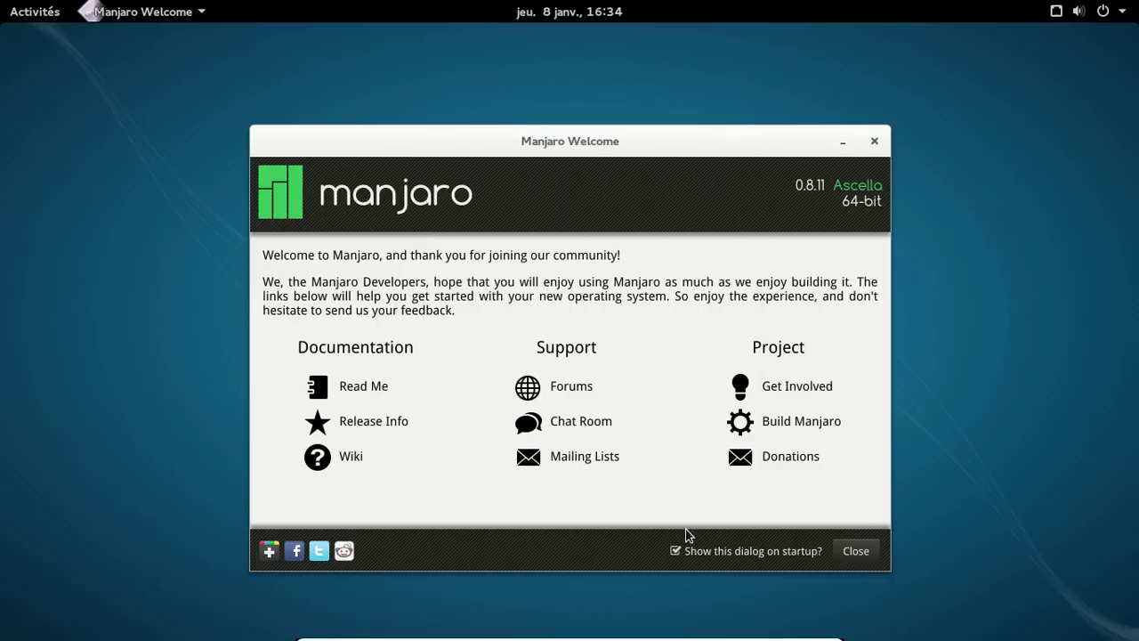
{"action": "left_click", "coordinate": [675, 551]}
{"action": "left_click", "coordinate": [869, 550]}
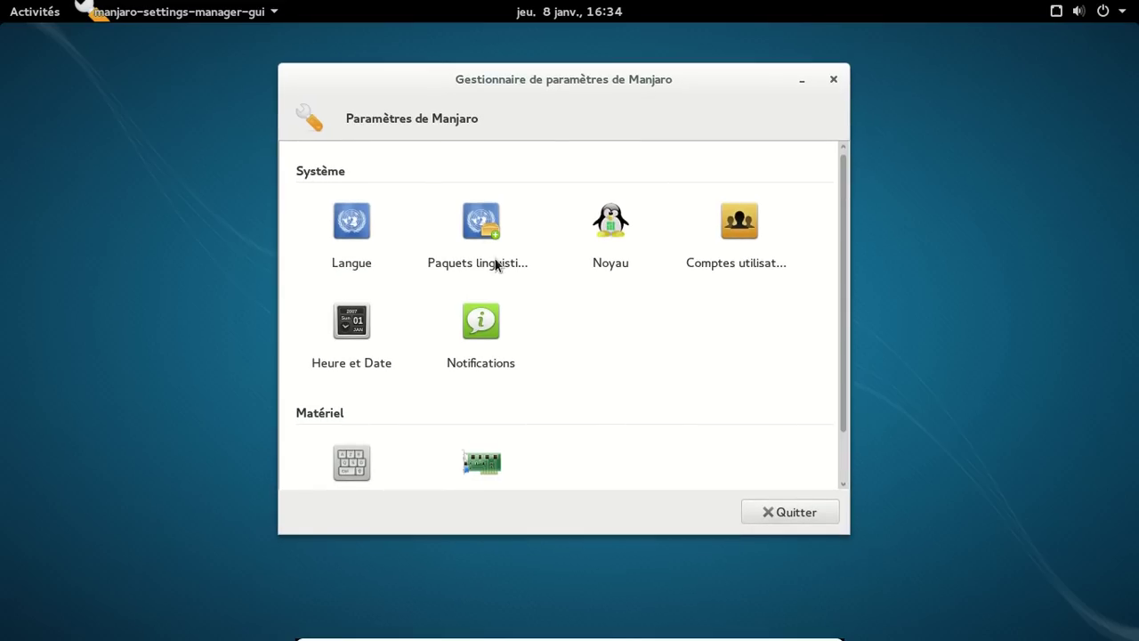
Step: Install the checked fr_FR packs for firefox, aspell, gimp, hunspell, hyphen and libreoffice from Paquets linguistiques
{"action": "left_click", "coordinate": [483, 242]}
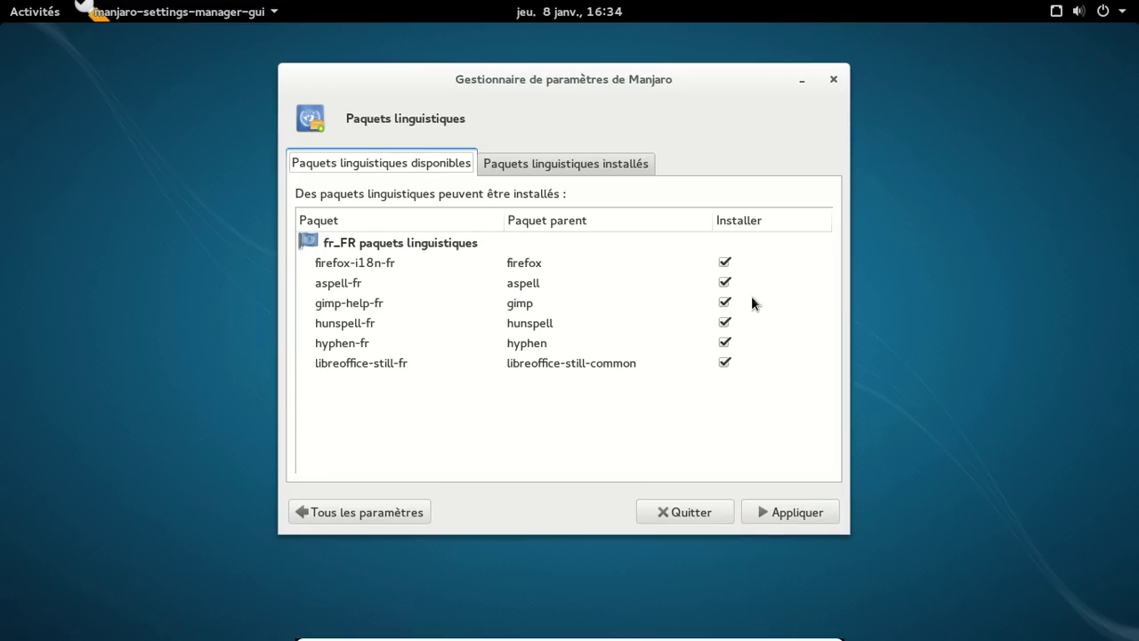
{"action": "left_click", "coordinate": [796, 524]}
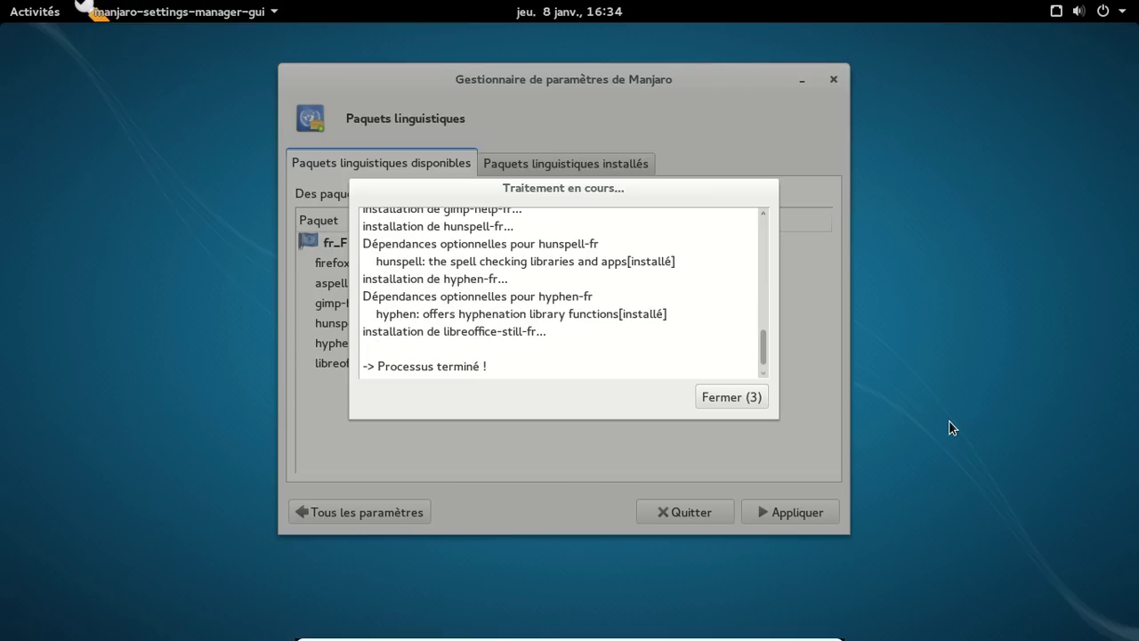
{"action": "left_click", "coordinate": [737, 397]}
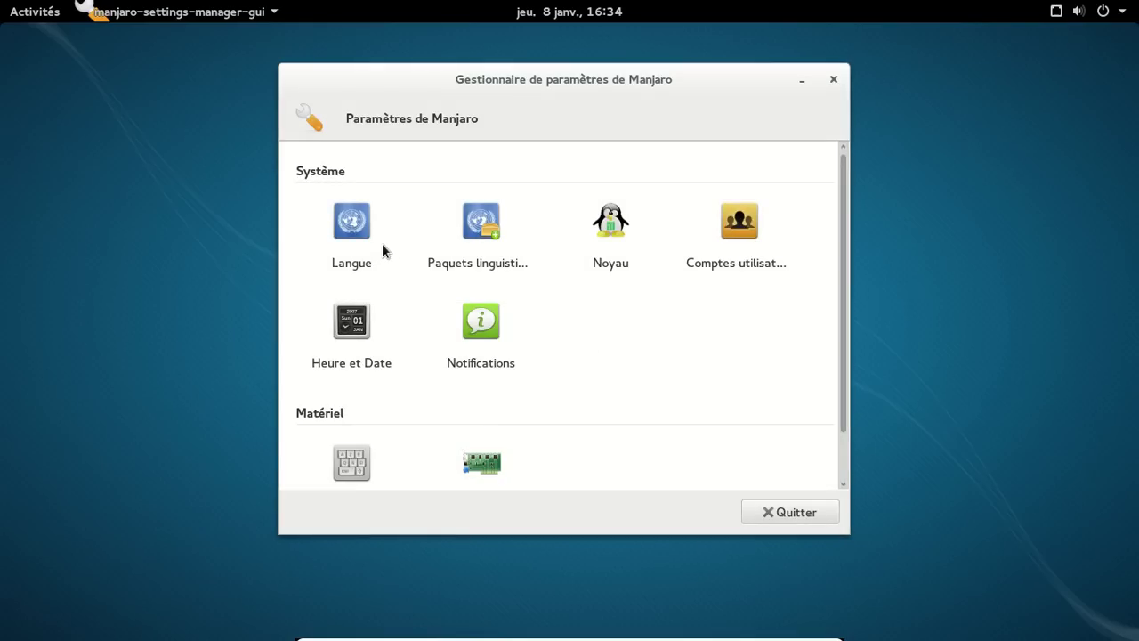
Step: Review the Noyau kernel list with 3.16.7.3-1 in use, then close Manjaro Settings Manager
{"action": "left_click", "coordinate": [613, 225]}
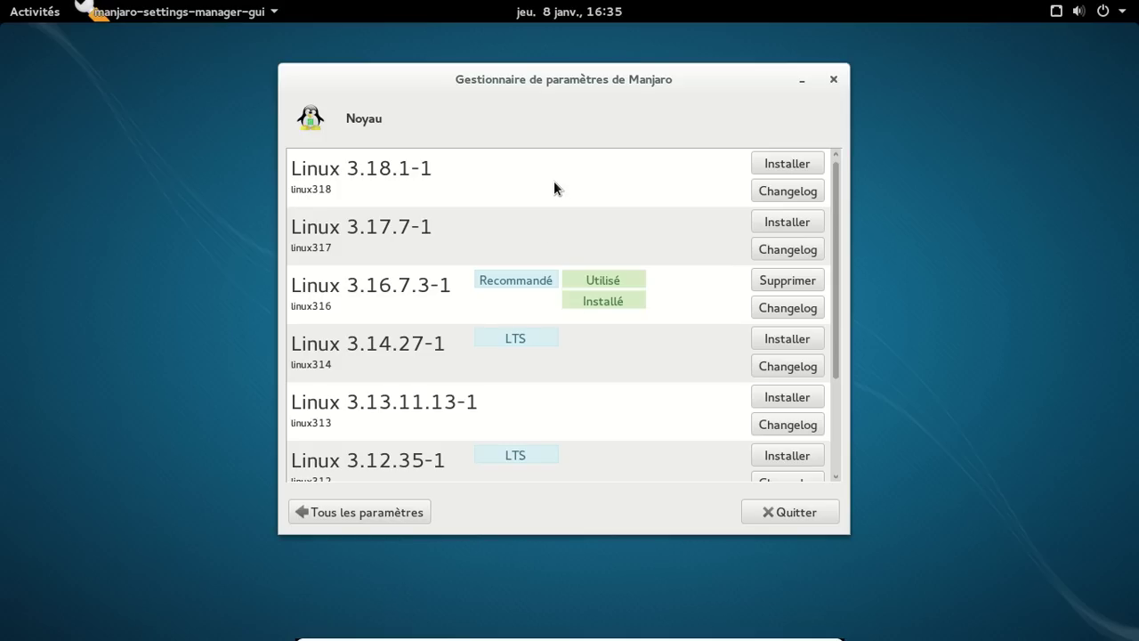
{"action": "scroll", "coordinate": [549, 190], "scroll_direction": "down", "scroll_amount": 3}
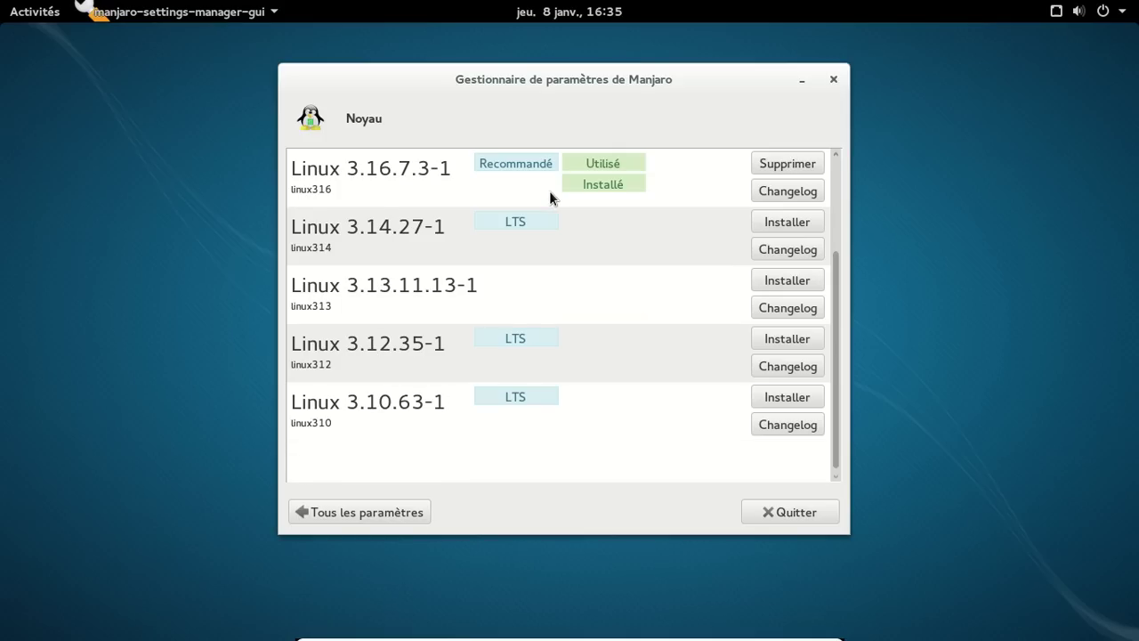
{"action": "scroll", "coordinate": [550, 191], "scroll_direction": "up", "scroll_amount": 3}
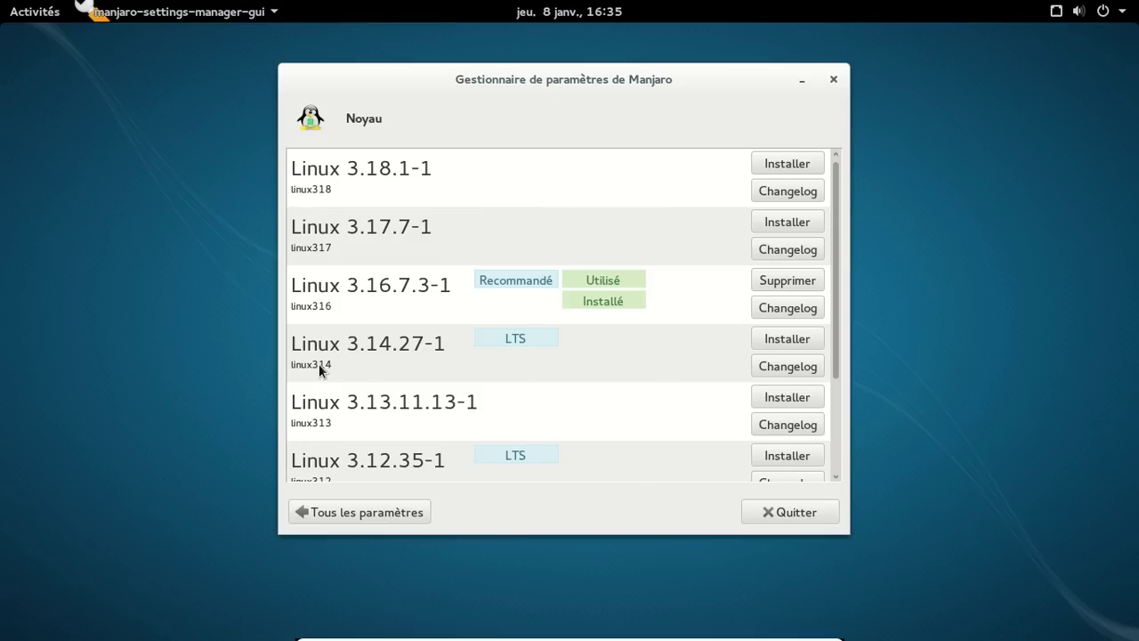
{"action": "left_click", "coordinate": [342, 509]}
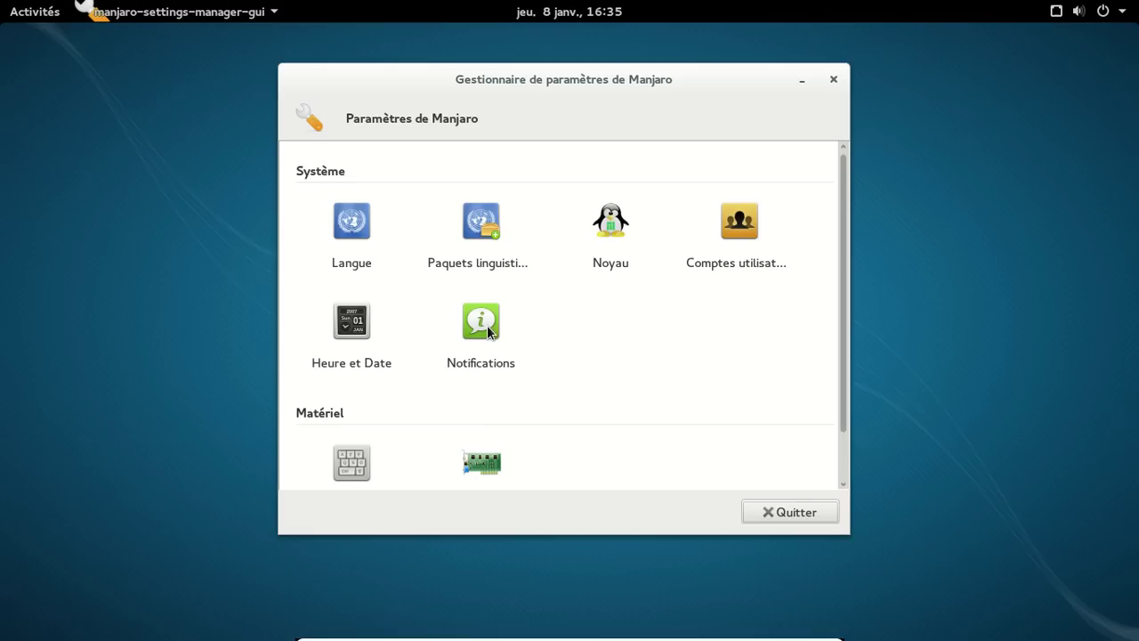
{"action": "left_click", "coordinate": [834, 80]}
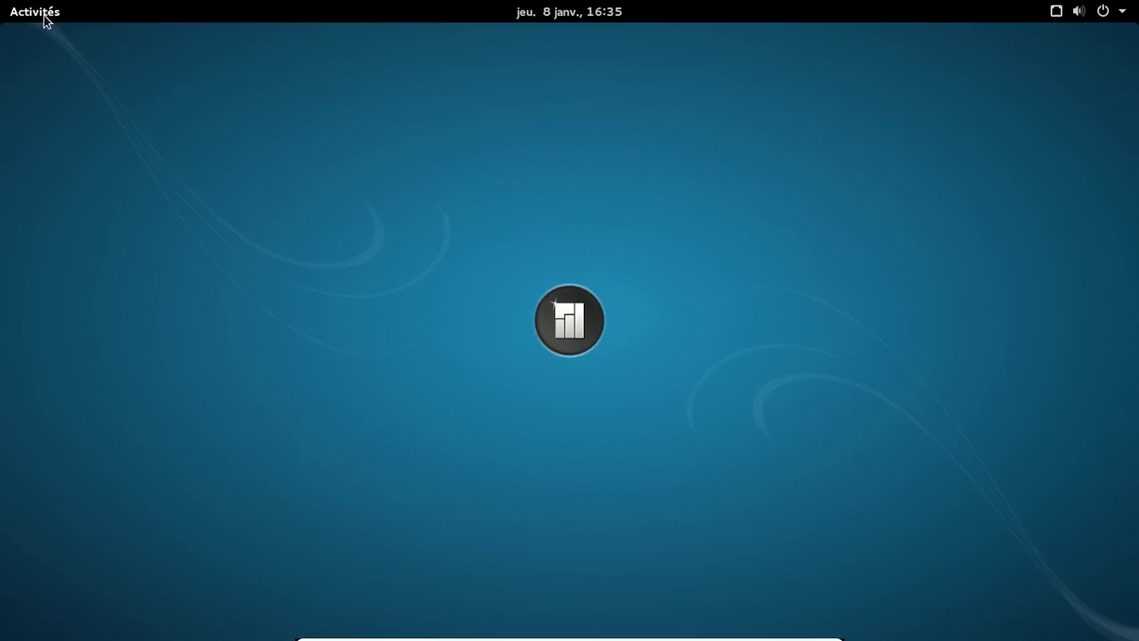
Step: Launch Firefox and check its version, 34.0.5, in the About Firefox dialog
{"action": "left_click", "coordinate": [35, 12]}
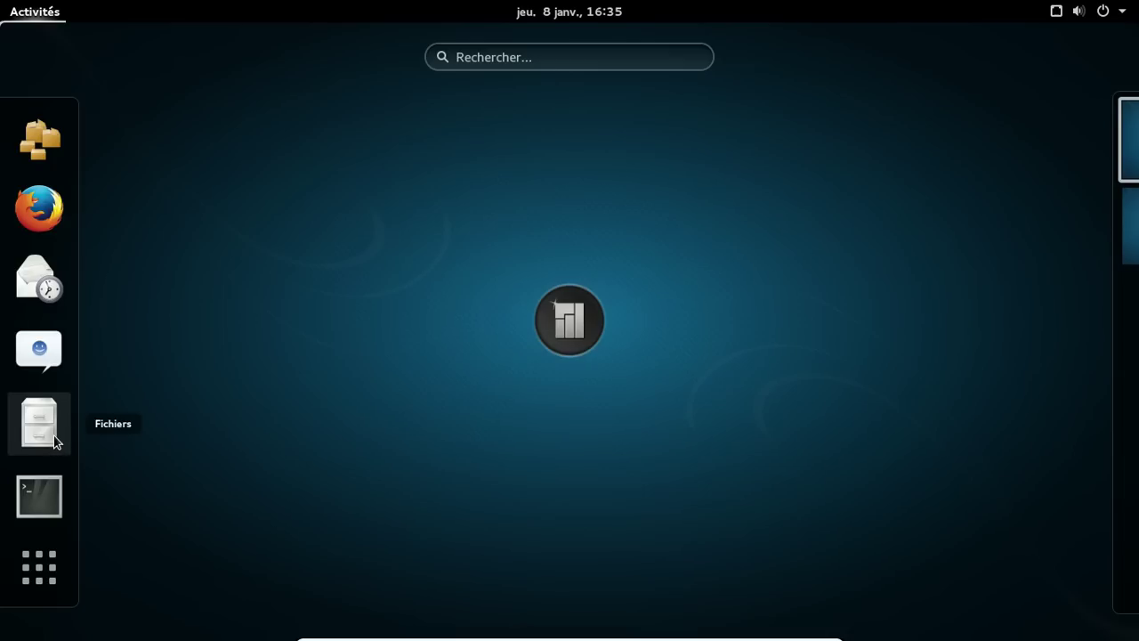
{"action": "left_click", "coordinate": [38, 218]}
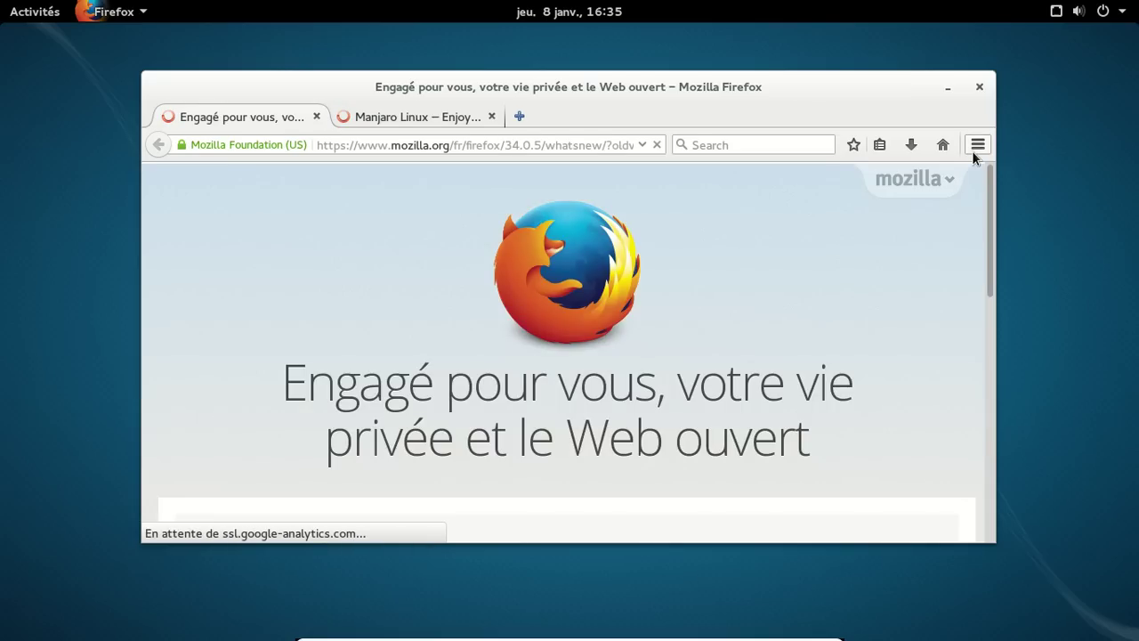
{"action": "left_click", "coordinate": [975, 151]}
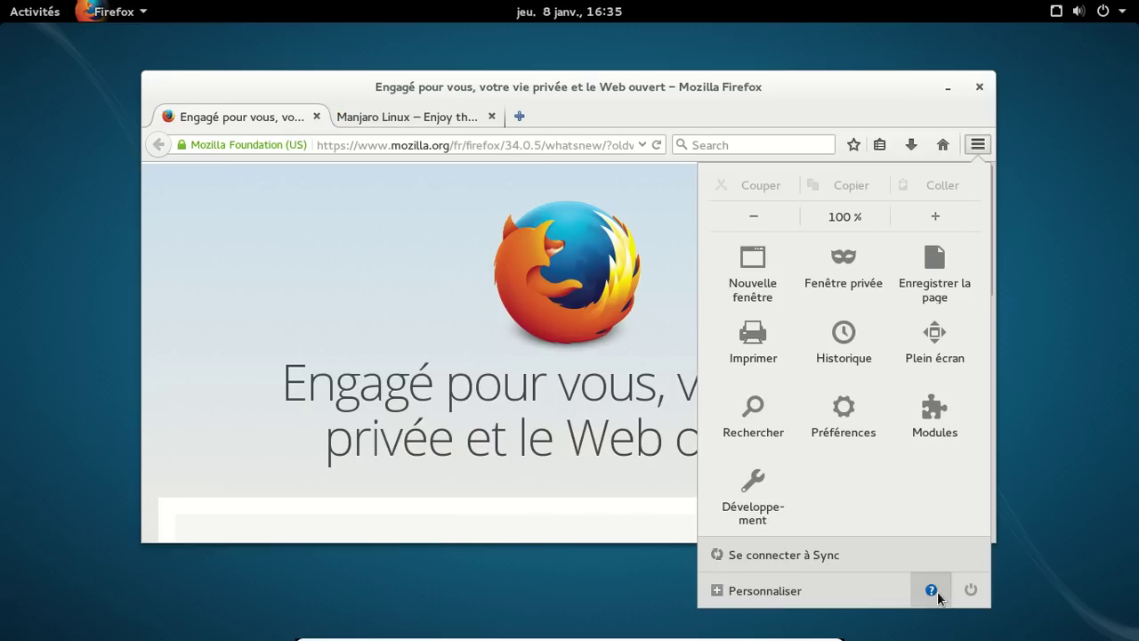
{"action": "left_click", "coordinate": [932, 591]}
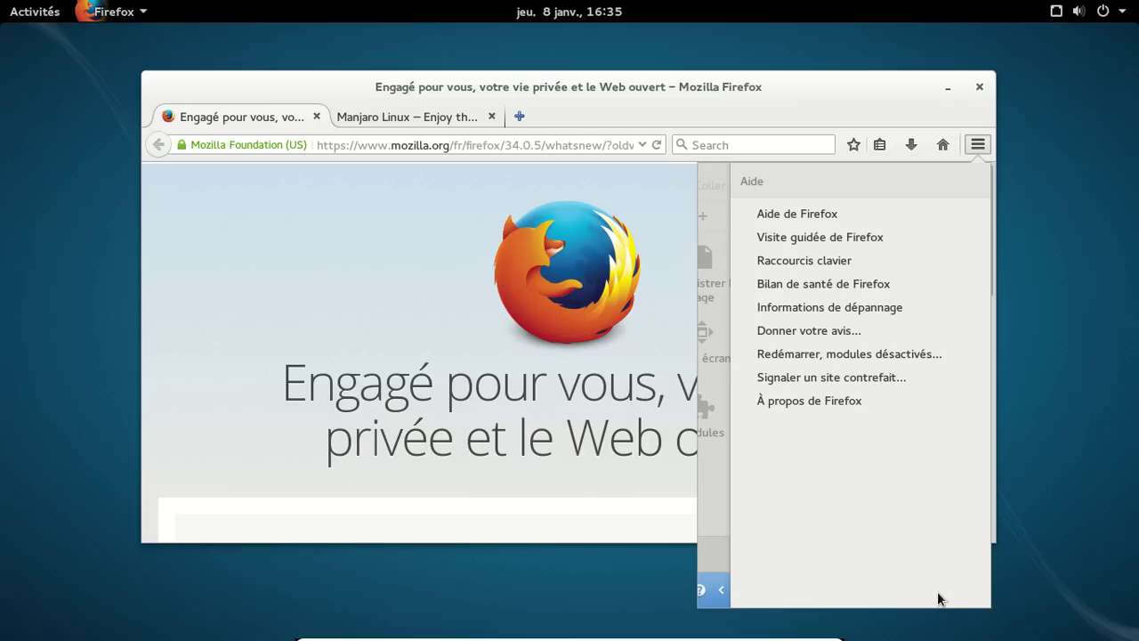
{"action": "left_click", "coordinate": [778, 401]}
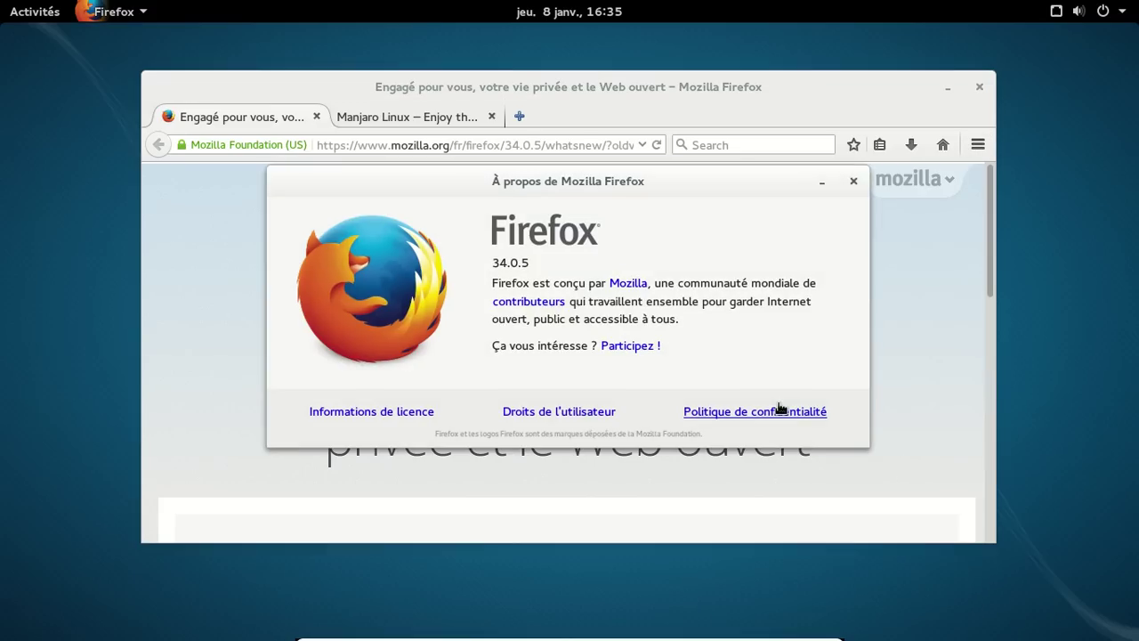
{"action": "left_click", "coordinate": [854, 182]}
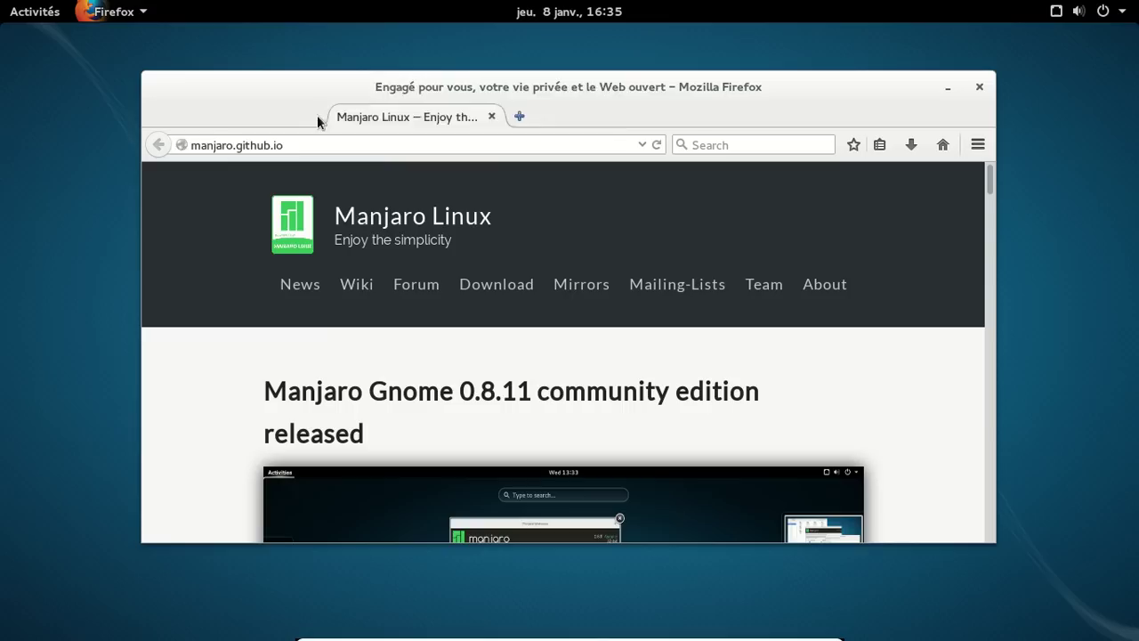
Step: Close the extra tab and the Firefox window, returning to the activities overview
{"action": "left_click", "coordinate": [318, 117]}
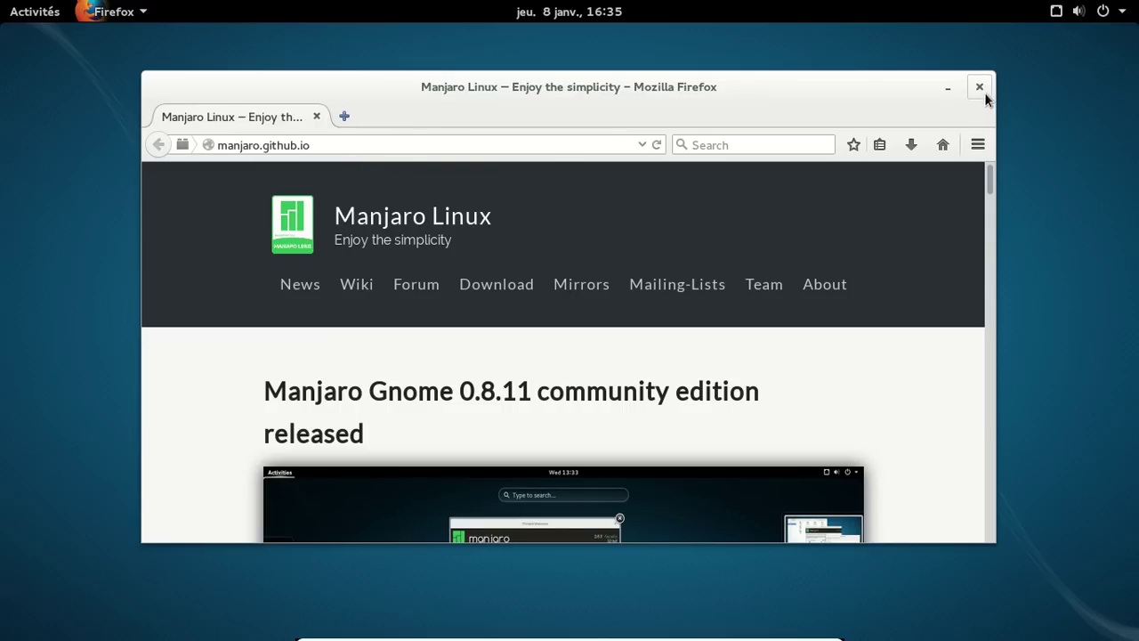
{"action": "left_click", "coordinate": [980, 88]}
{"action": "left_click", "coordinate": [35, 17]}
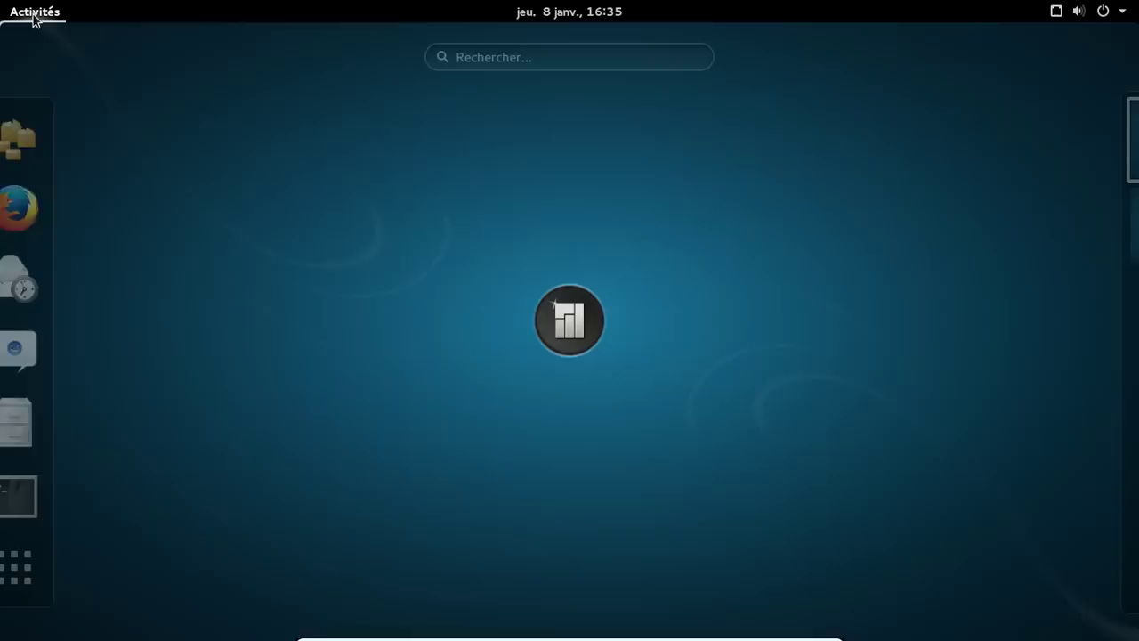
Step: Launch LibreOffice Writer from the third page of the application grid
{"action": "left_click", "coordinate": [25, 580]}
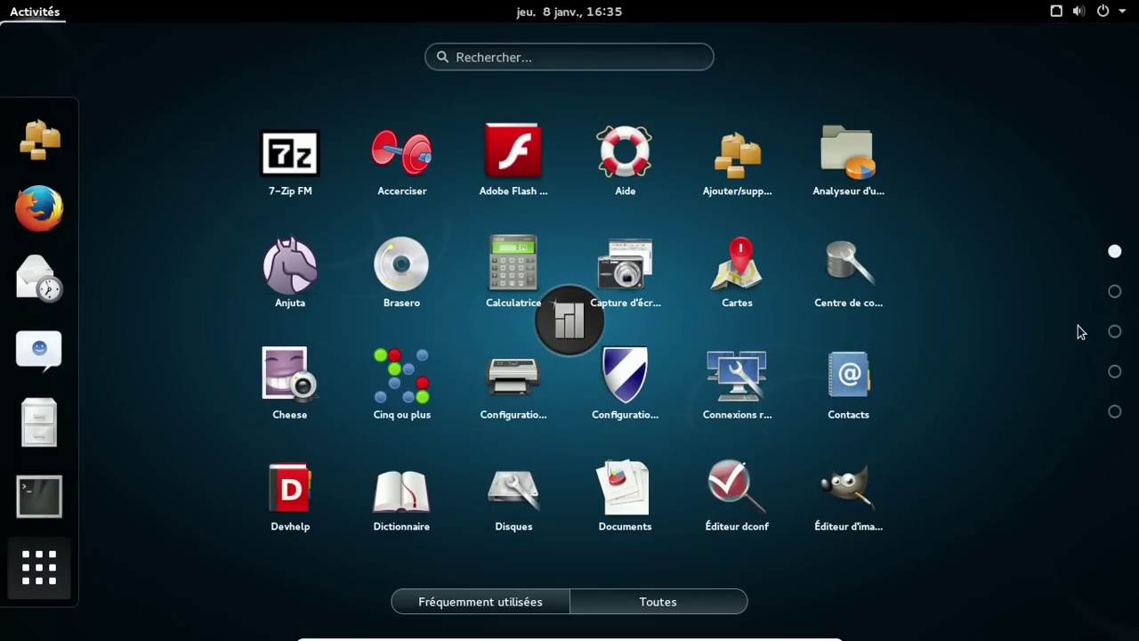
{"action": "left_click", "coordinate": [1115, 292]}
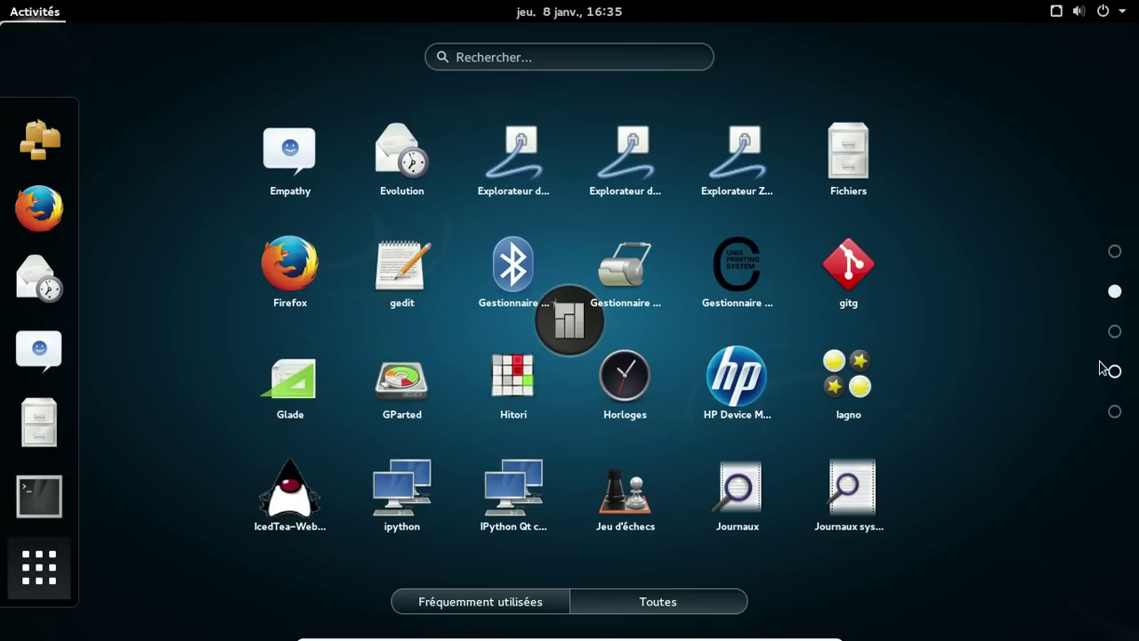
{"action": "left_click", "coordinate": [1115, 331]}
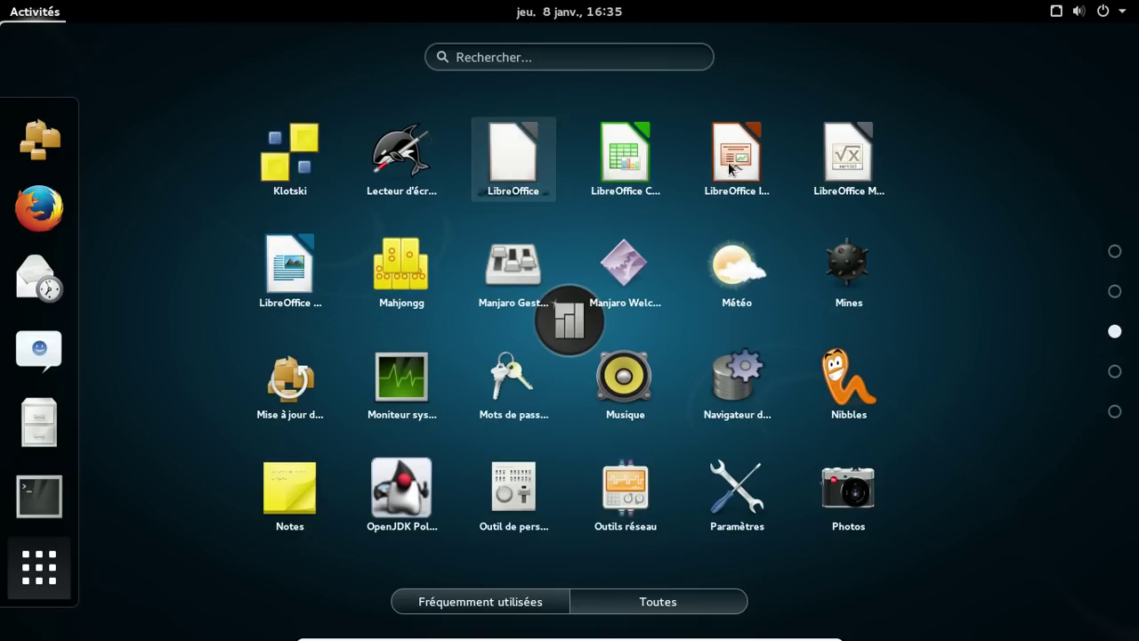
{"action": "left_click", "coordinate": [300, 252]}
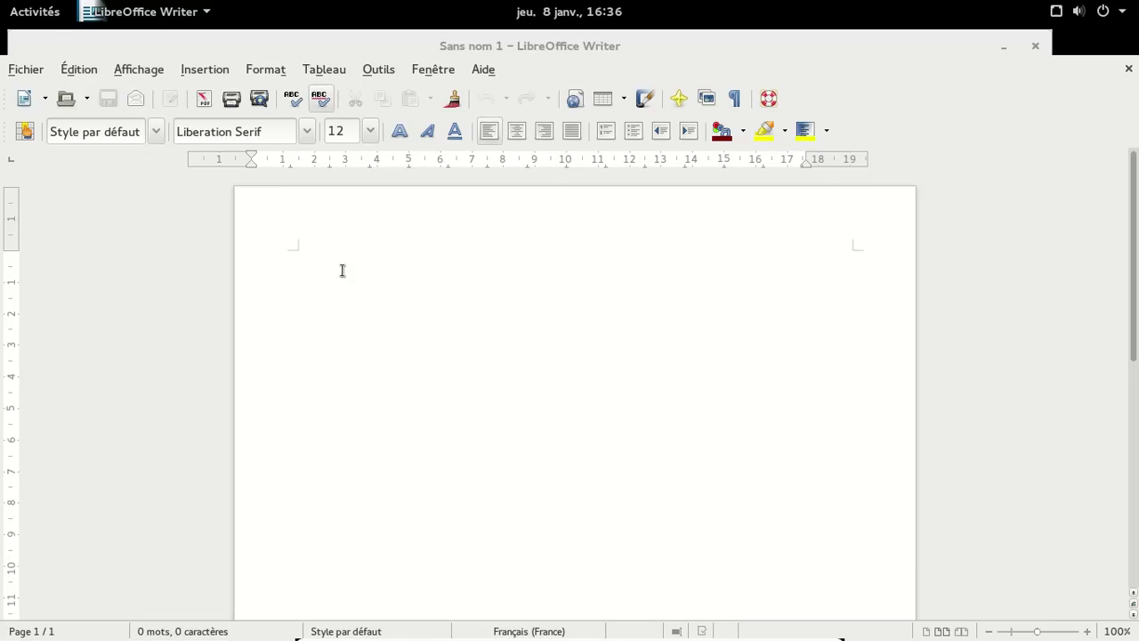
Step: Check Writer's version 4.2.8.2 under Aide > À propos de LibreOffice, then close Writer
{"action": "left_click", "coordinate": [481, 70]}
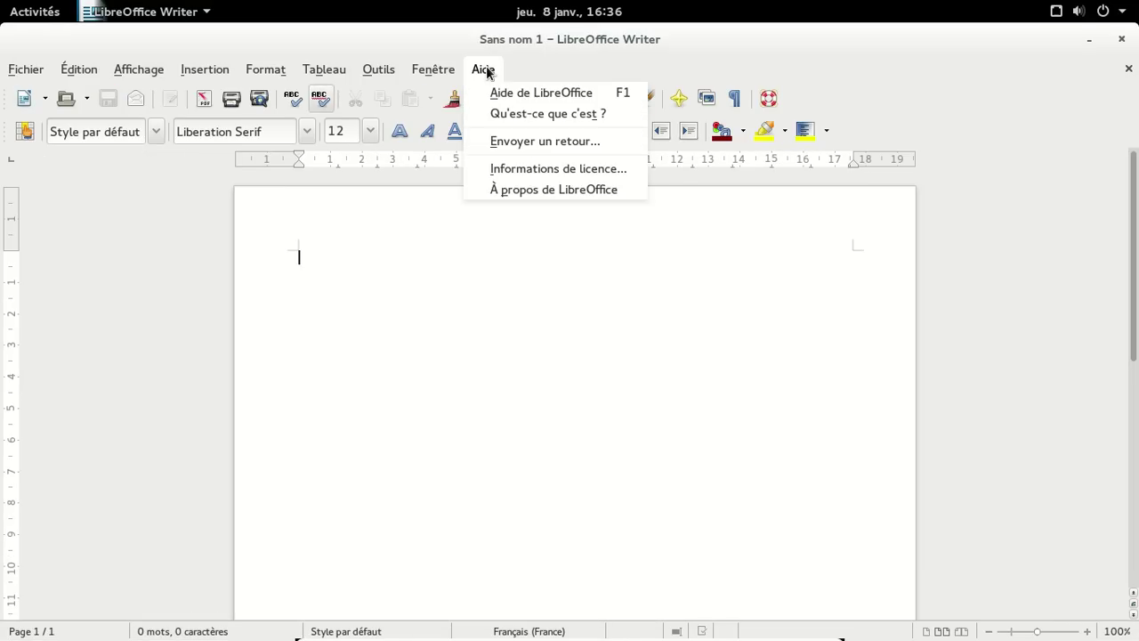
{"action": "left_click", "coordinate": [522, 190]}
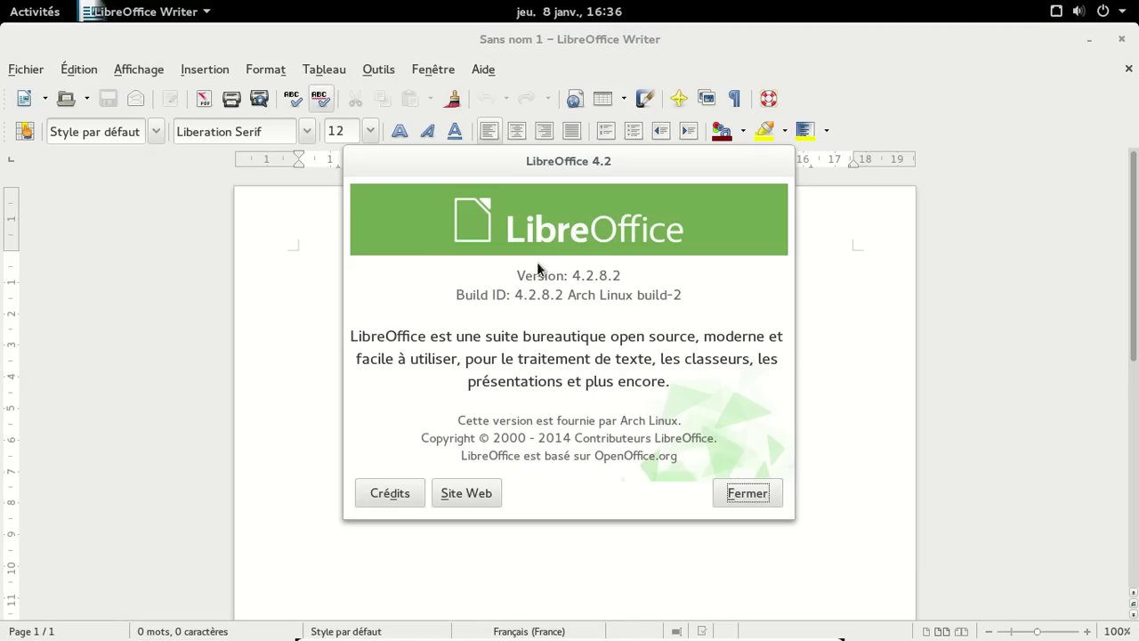
{"action": "left_click", "coordinate": [735, 495]}
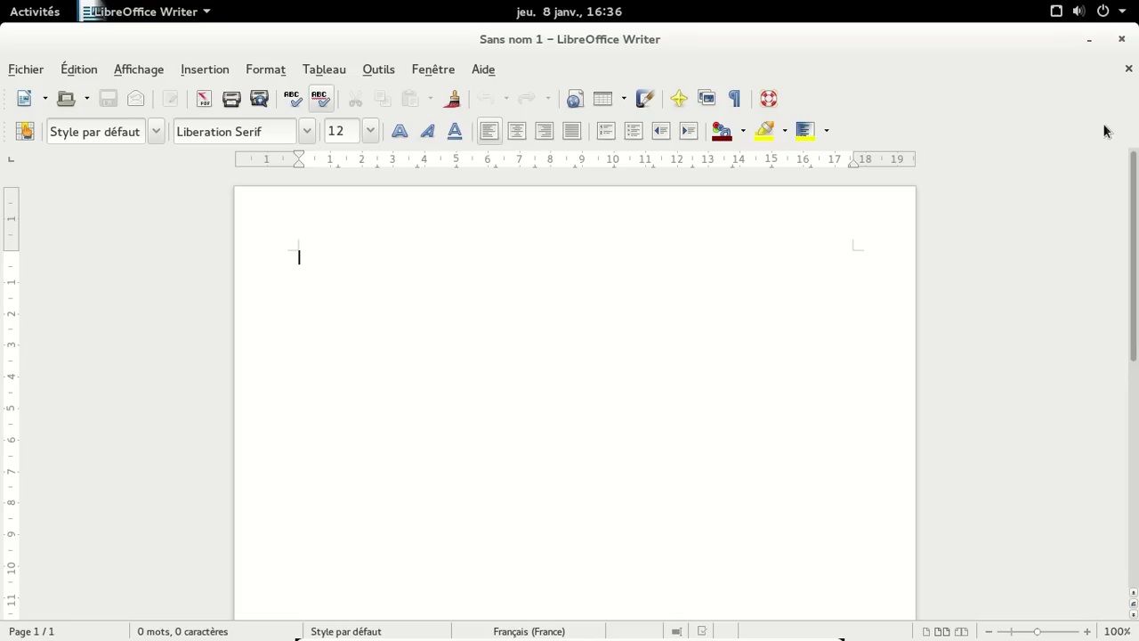
{"action": "left_click", "coordinate": [1120, 39]}
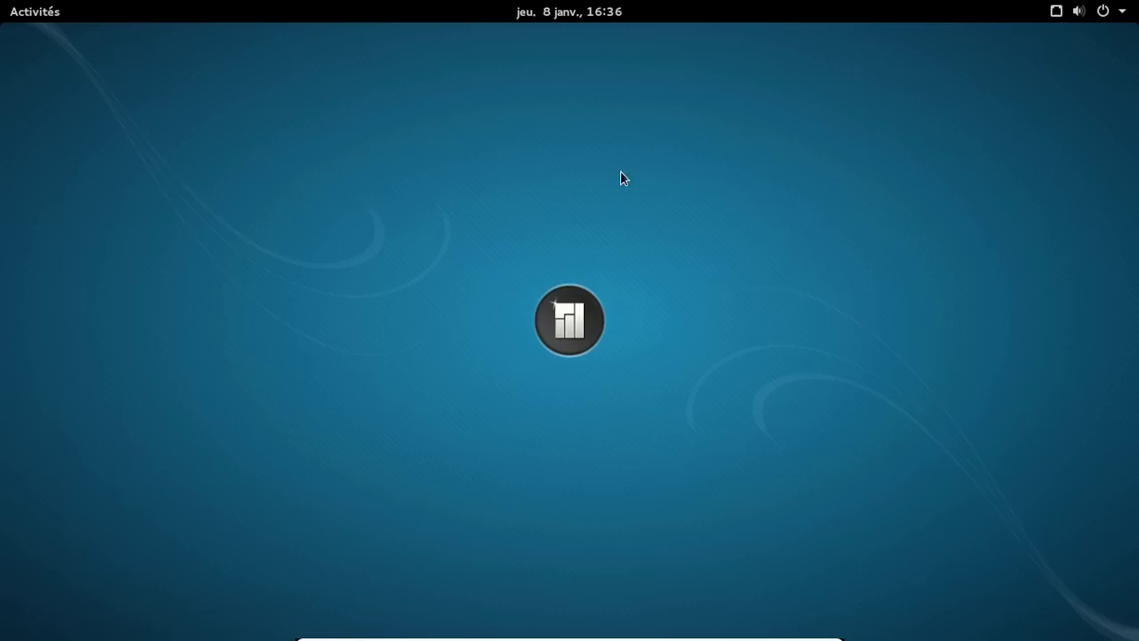
Step: Launch the Pamac package manager, Ajouter/supprimer des logiciels, from the activities dash
{"action": "left_click", "coordinate": [18, 16]}
{"action": "left_click", "coordinate": [39, 143]}
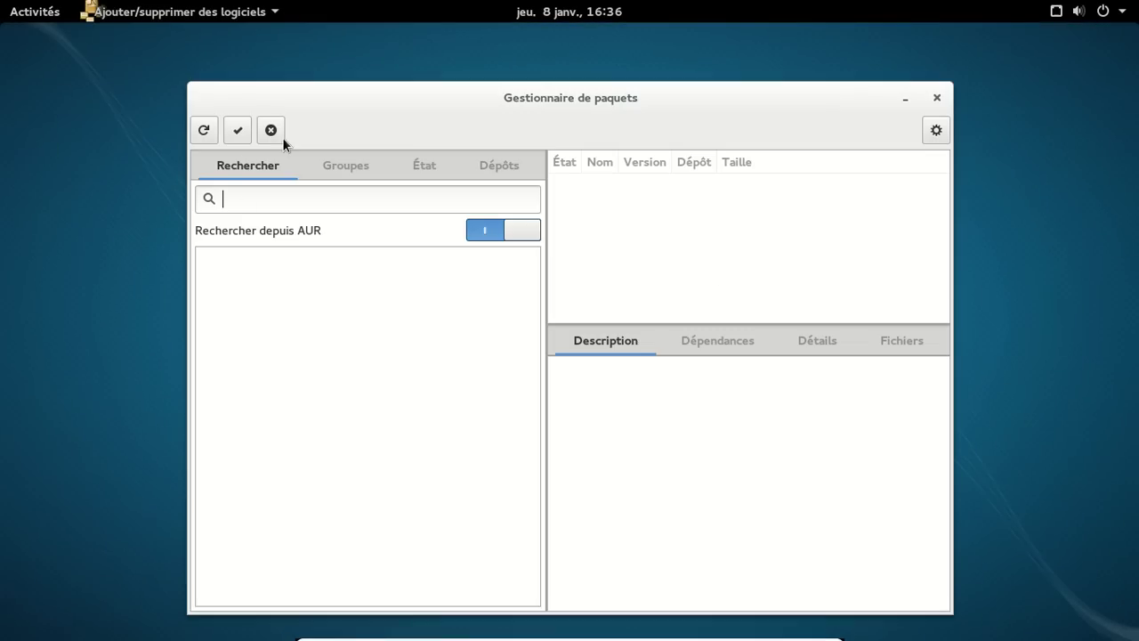
{"action": "left_click", "coordinate": [191, 12]}
{"action": "left_click", "coordinate": [433, 38]}
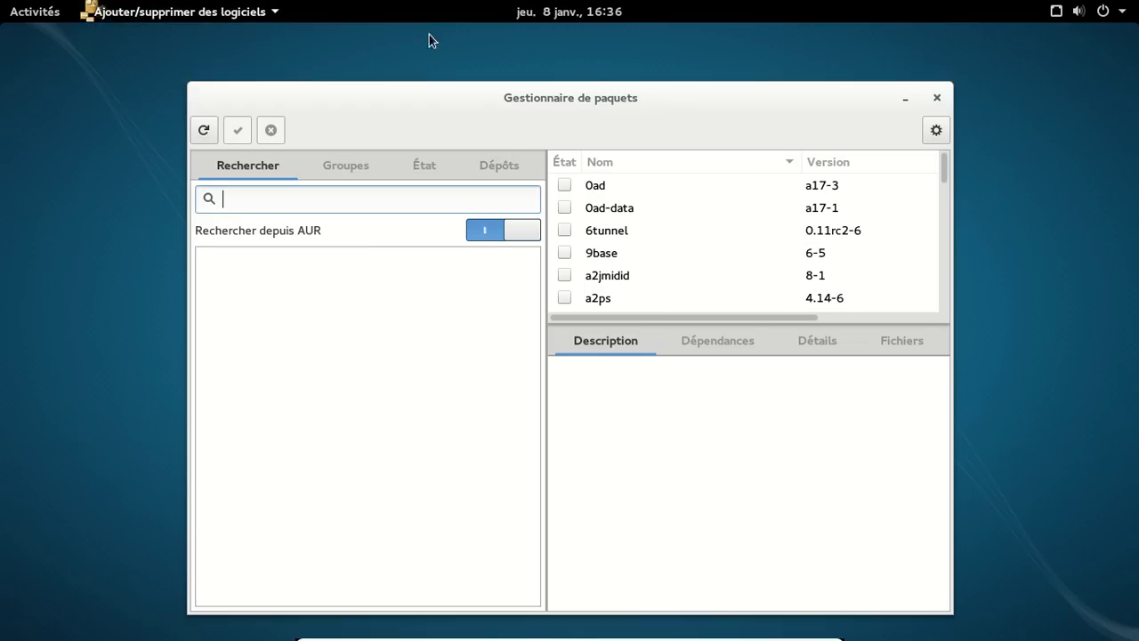
Step: Confirm Pamac version 2.0-3 in its About box and switch off Rechercher depuis AUR
{"action": "left_click", "coordinate": [935, 131]}
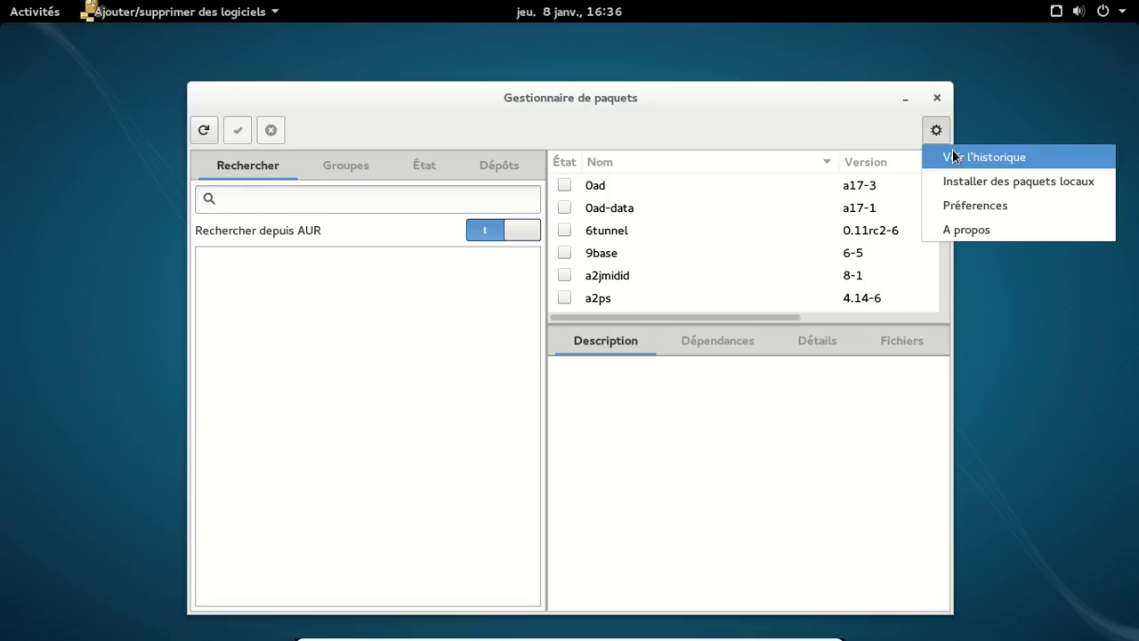
{"action": "left_click", "coordinate": [963, 226]}
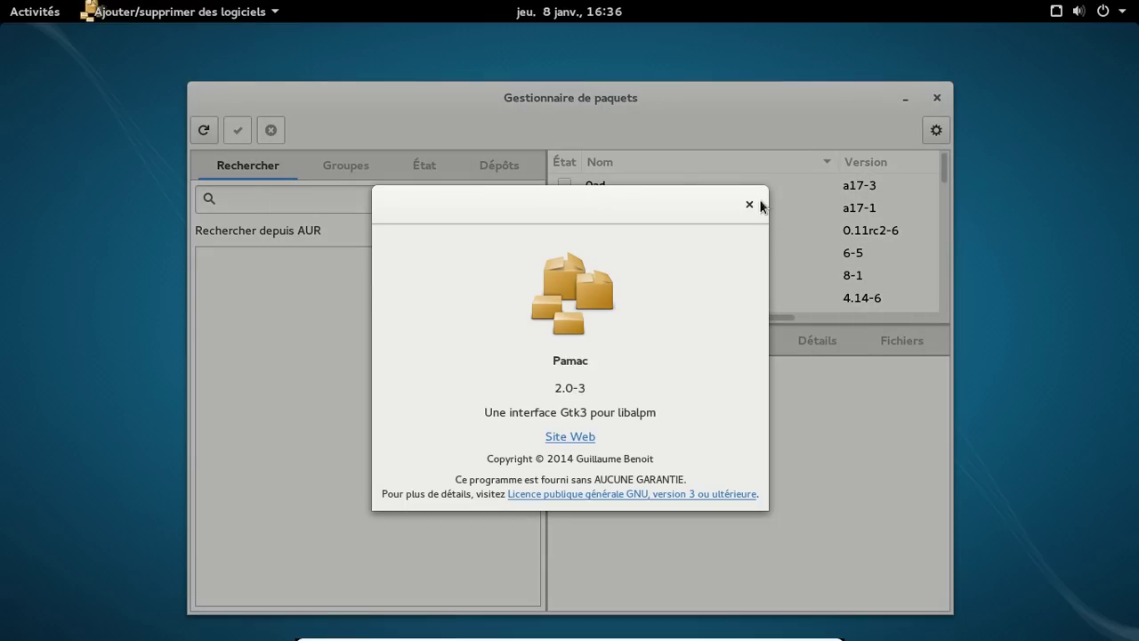
{"action": "left_click", "coordinate": [749, 205]}
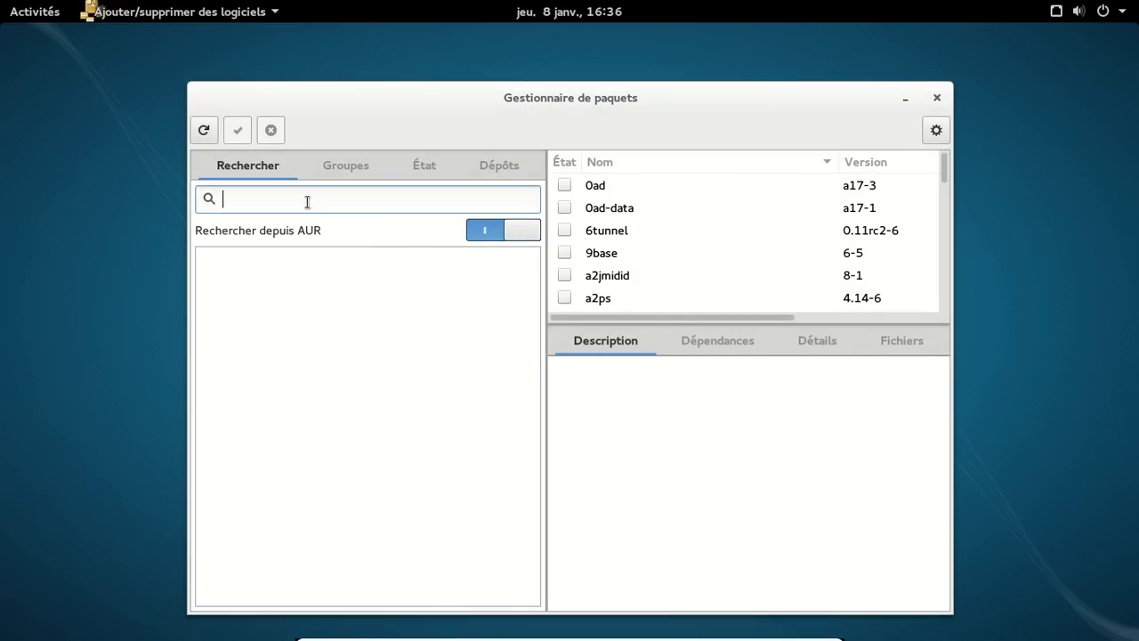
{"action": "left_click", "coordinate": [488, 237]}
Step: Search Pamac for 'rhythmbox' and view the rhythmbox package details
{"action": "type", "text": "rhun"}
{"action": "key", "text": "BackSpace"}
{"action": "key", "text": "BackSpace"}
{"action": "type", "text": "u"}
{"action": "key", "text": "BackSpace"}
{"action": "type", "text": "ythmbox"}
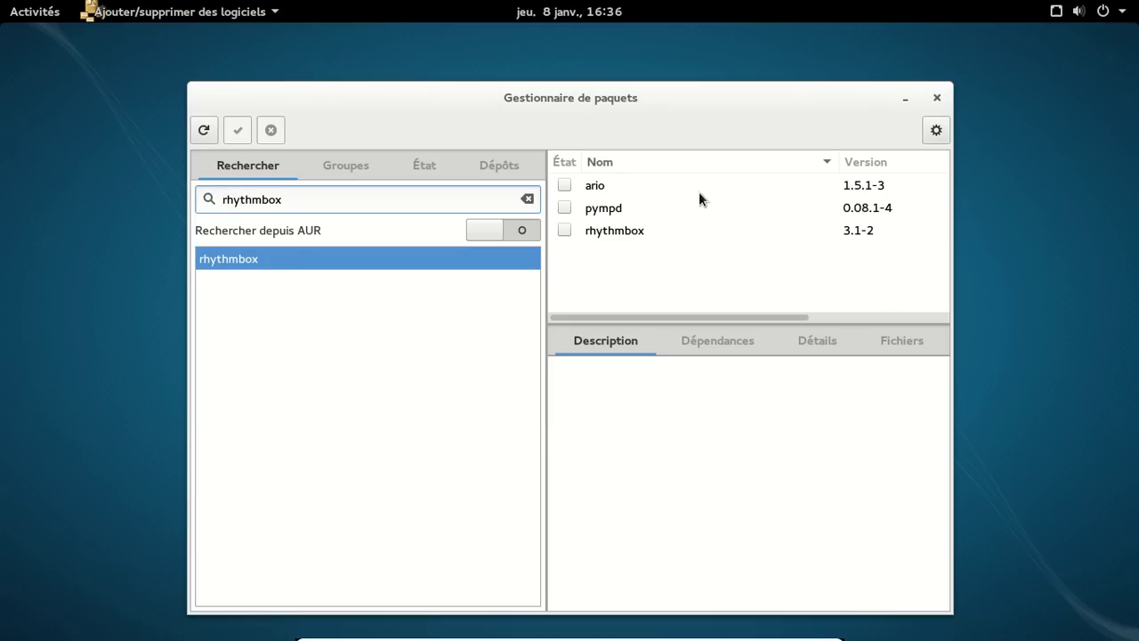
{"action": "left_click", "coordinate": [668, 228]}
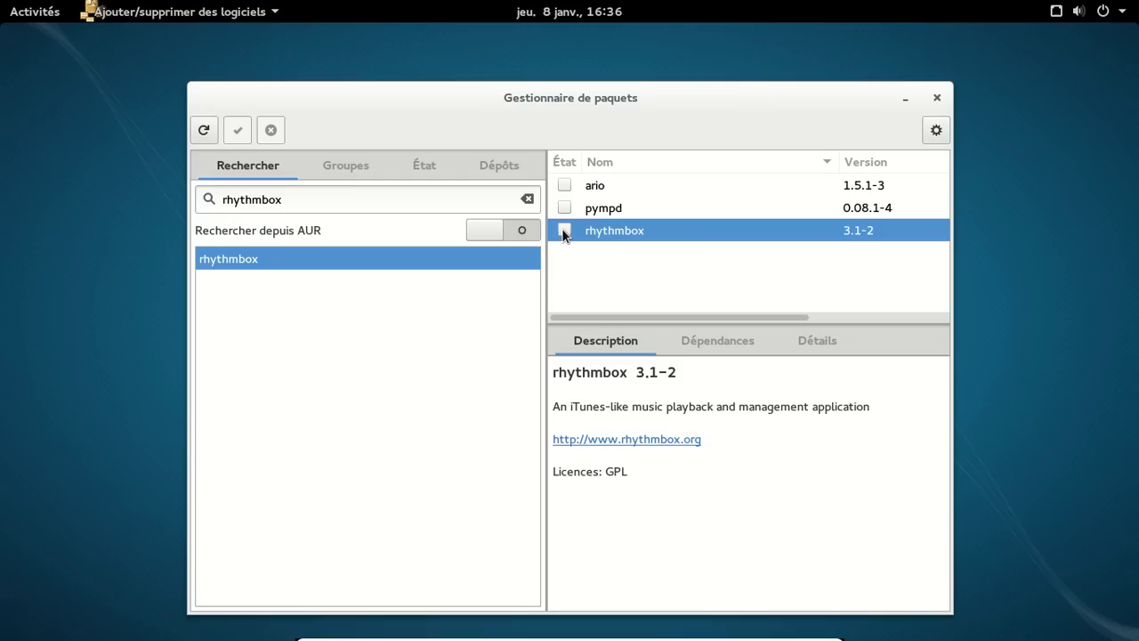
Step: Install rhythmbox 3.1-2 with media-player-info, authenticating with the account password
{"action": "right_click", "coordinate": [561, 228]}
{"action": "left_click", "coordinate": [616, 270]}
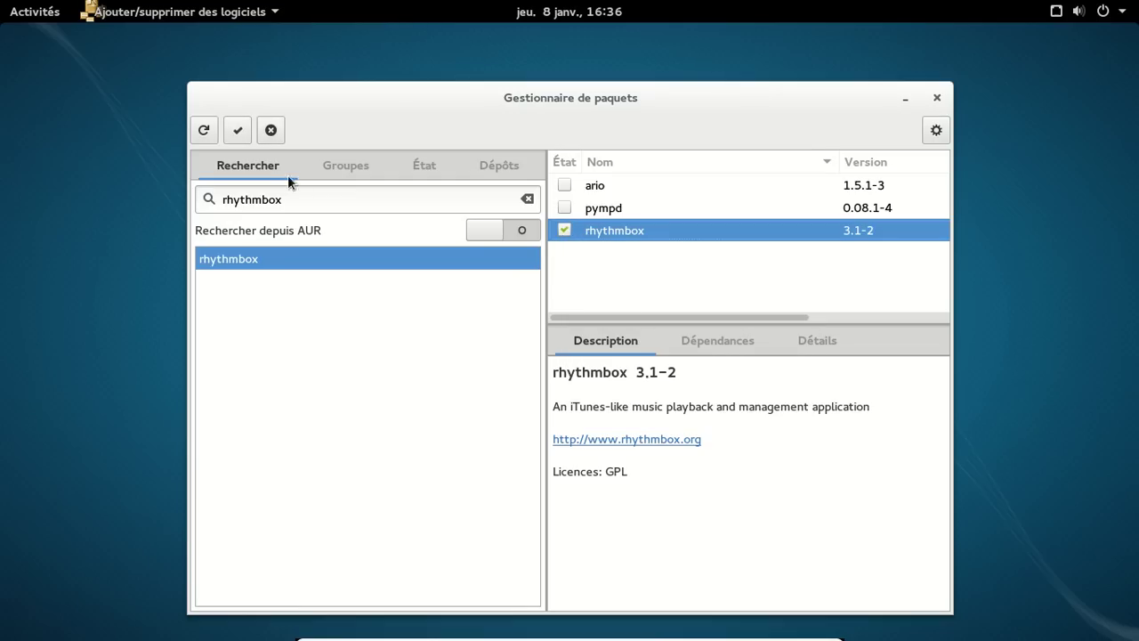
{"action": "left_click", "coordinate": [237, 131]}
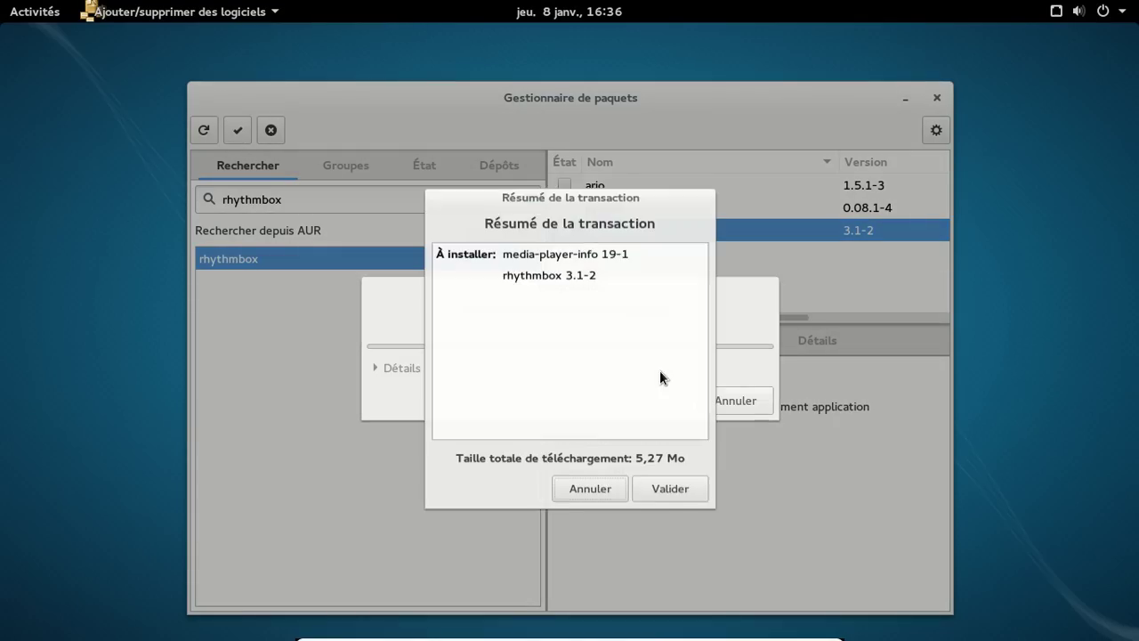
{"action": "left_click", "coordinate": [676, 498]}
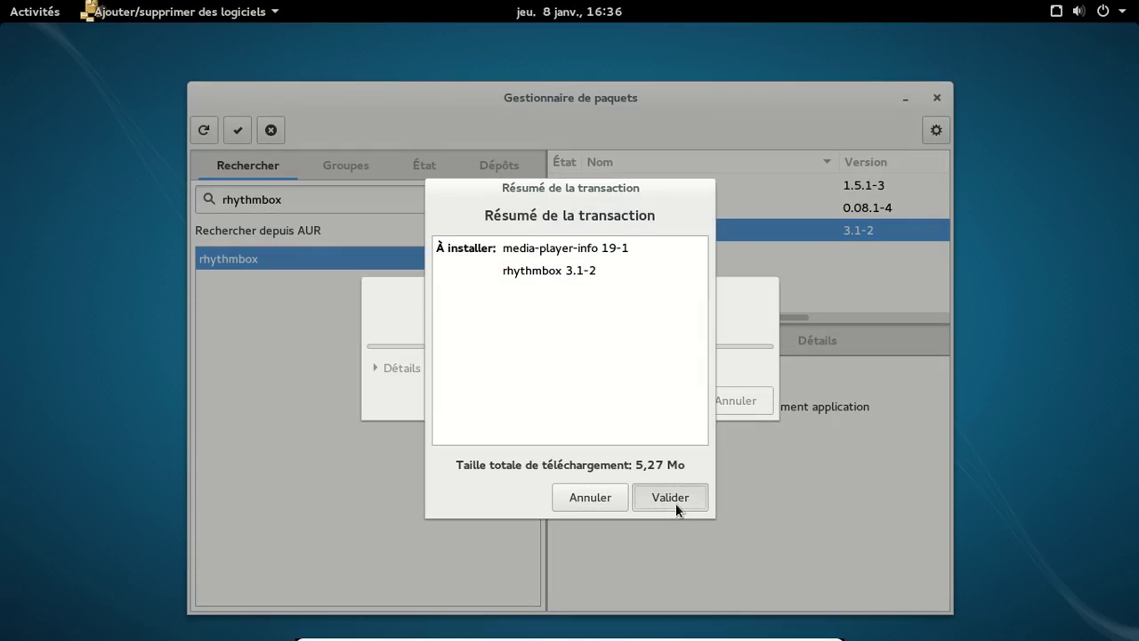
{"action": "type", "text": "********"}
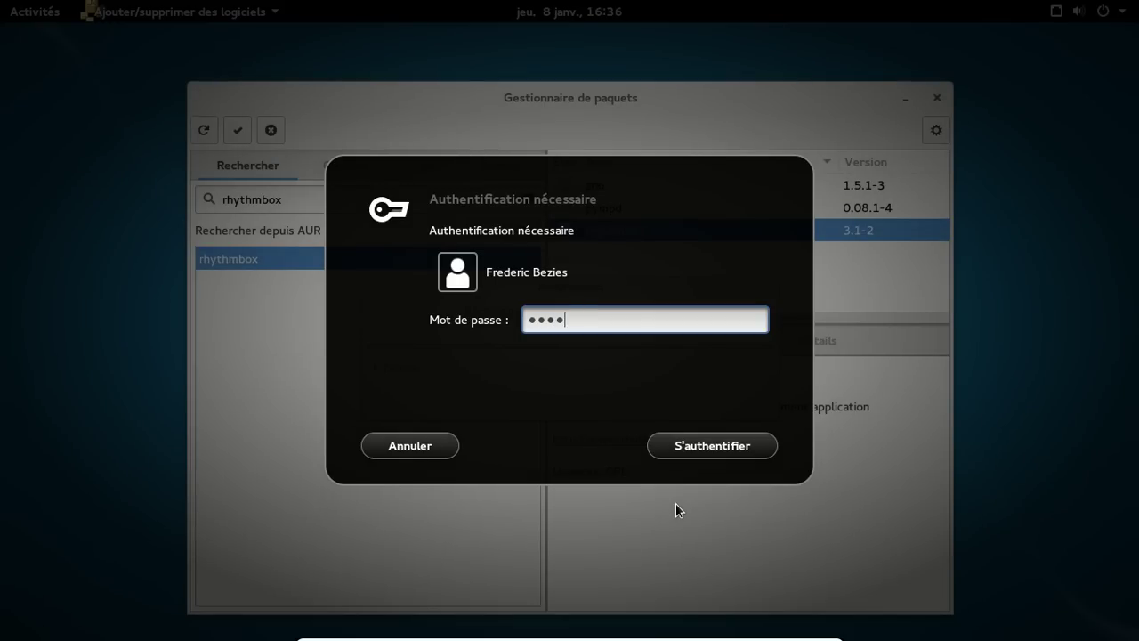
{"action": "key", "text": "Return"}
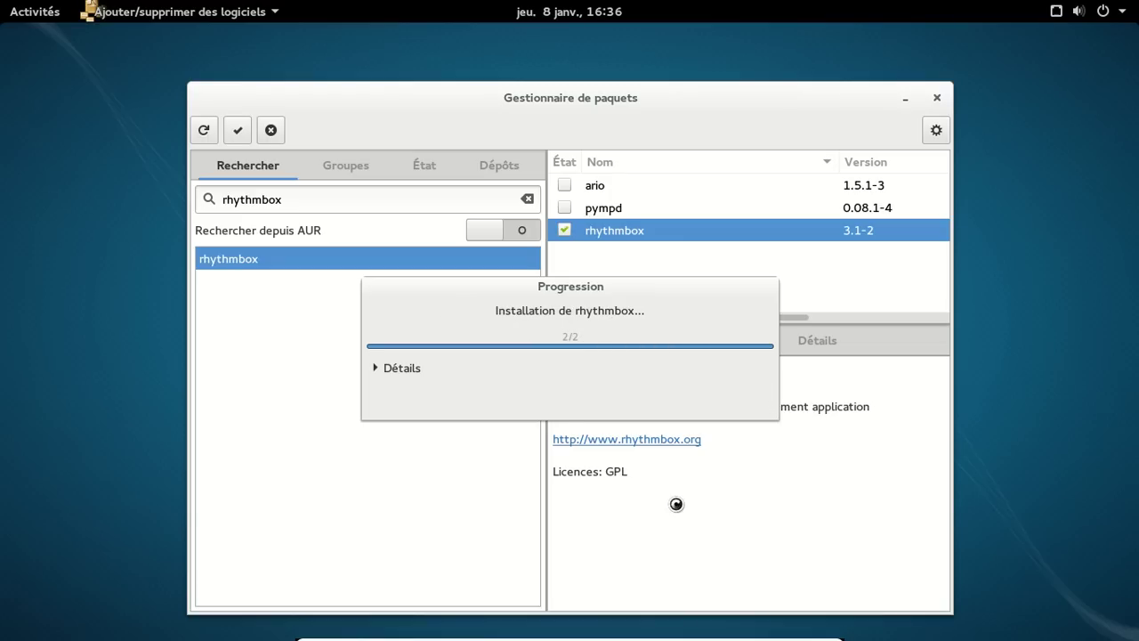
Step: List the orphan packages under État > Orphelins and look through them
{"action": "left_click", "coordinate": [431, 167]}
{"action": "left_click", "coordinate": [231, 217]}
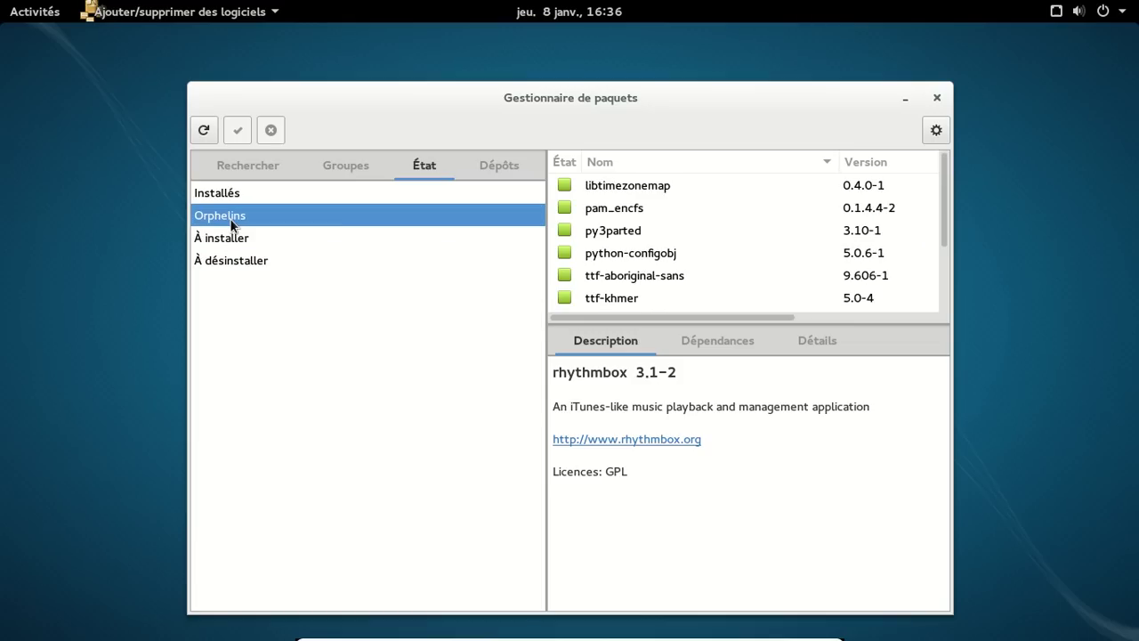
{"action": "left_click", "coordinate": [669, 190]}
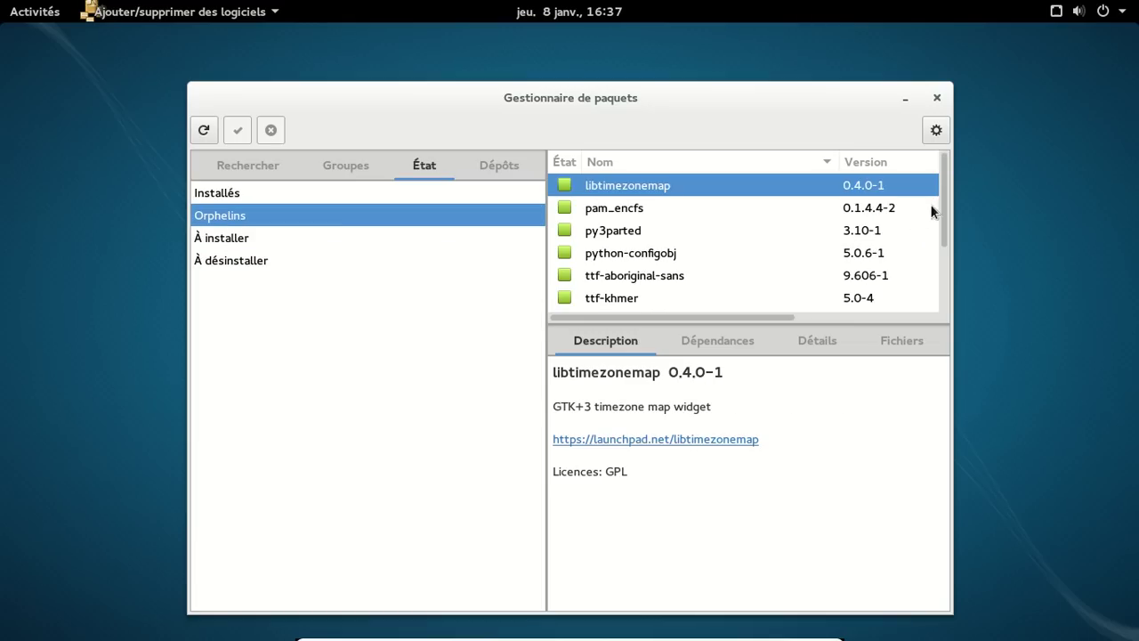
{"action": "left_click_drag", "start_coordinate": [941, 199], "coordinate": [948, 327]}
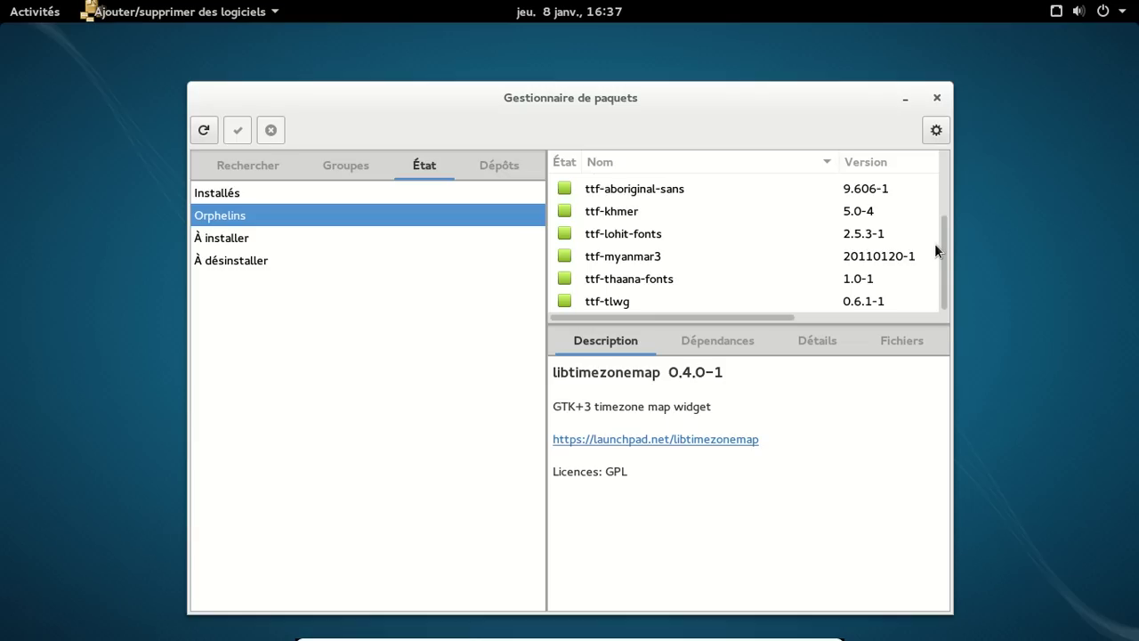
{"action": "left_click_drag", "start_coordinate": [944, 245], "coordinate": [937, 129]}
{"action": "scroll", "coordinate": [655, 229], "scroll_direction": "down", "scroll_amount": 2}
{"action": "scroll", "coordinate": [655, 229], "scroll_direction": "down", "scroll_amount": 1}
Step: Uninstall all ten orphan packages and watch the detailed removal log
{"action": "key", "text": "ctrl+a"}
{"action": "right_click", "coordinate": [656, 305]}
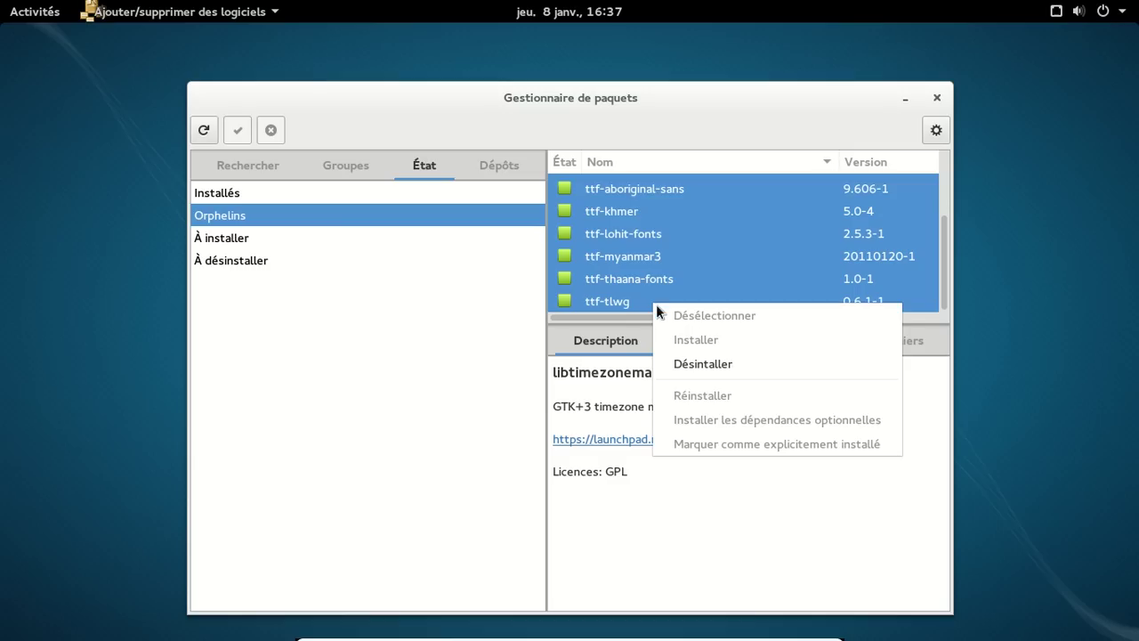
{"action": "left_click", "coordinate": [720, 363]}
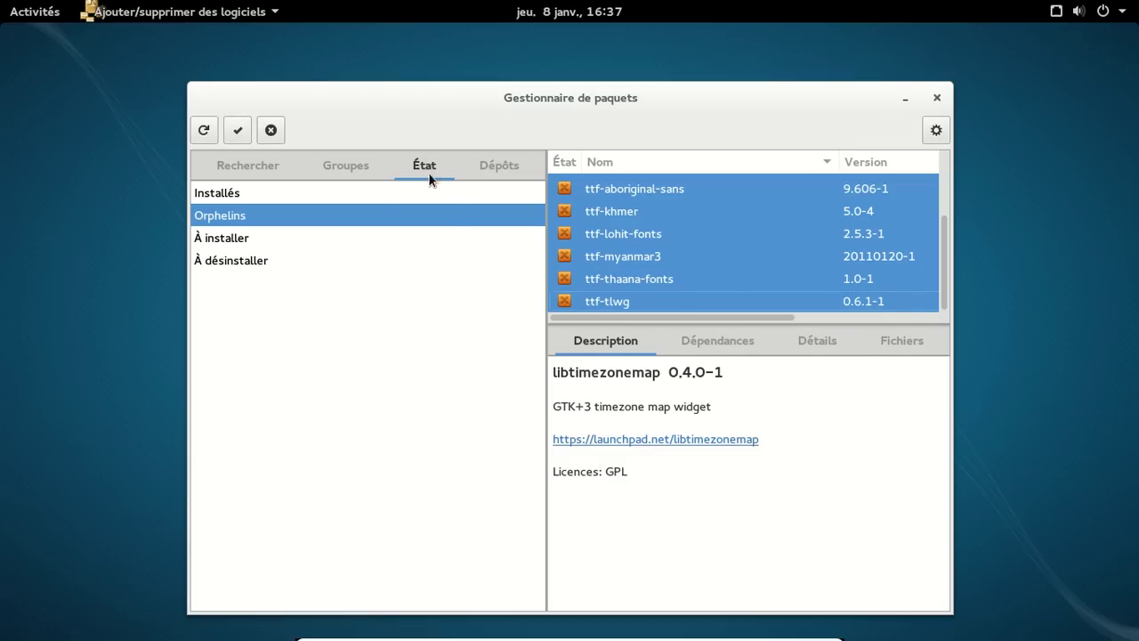
{"action": "left_click", "coordinate": [240, 130]}
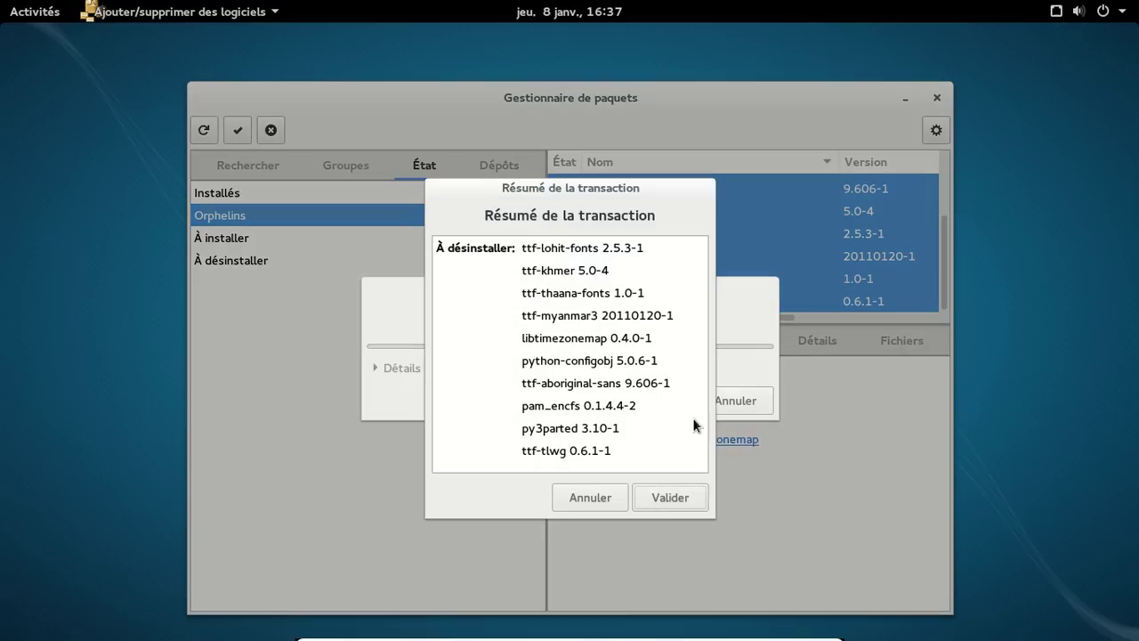
{"action": "left_click", "coordinate": [656, 498]}
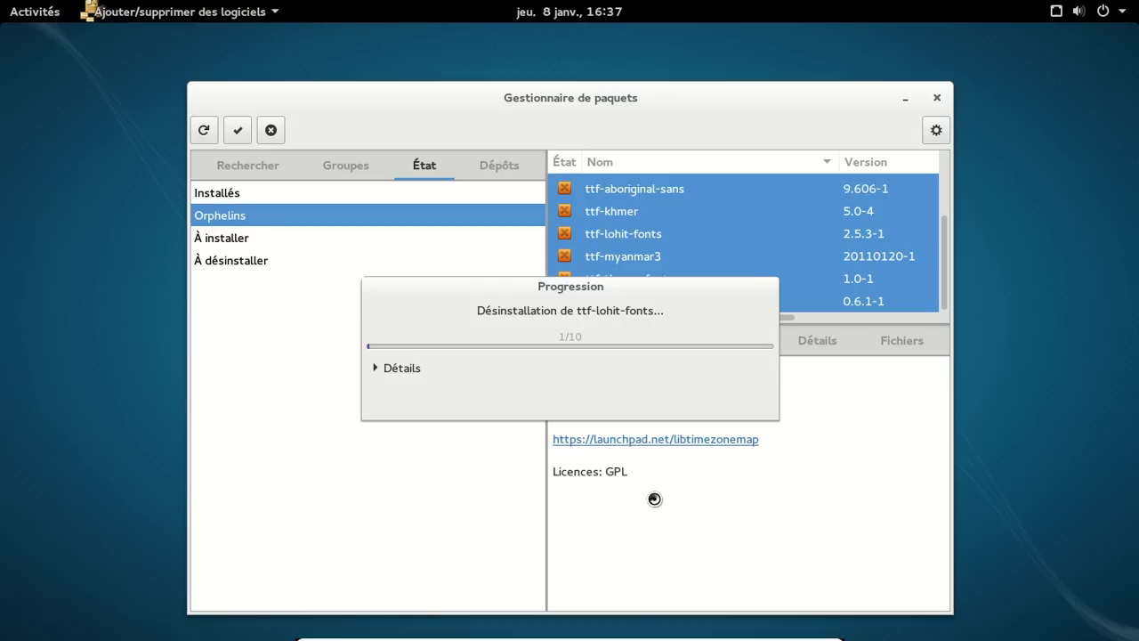
{"action": "left_click", "coordinate": [374, 368]}
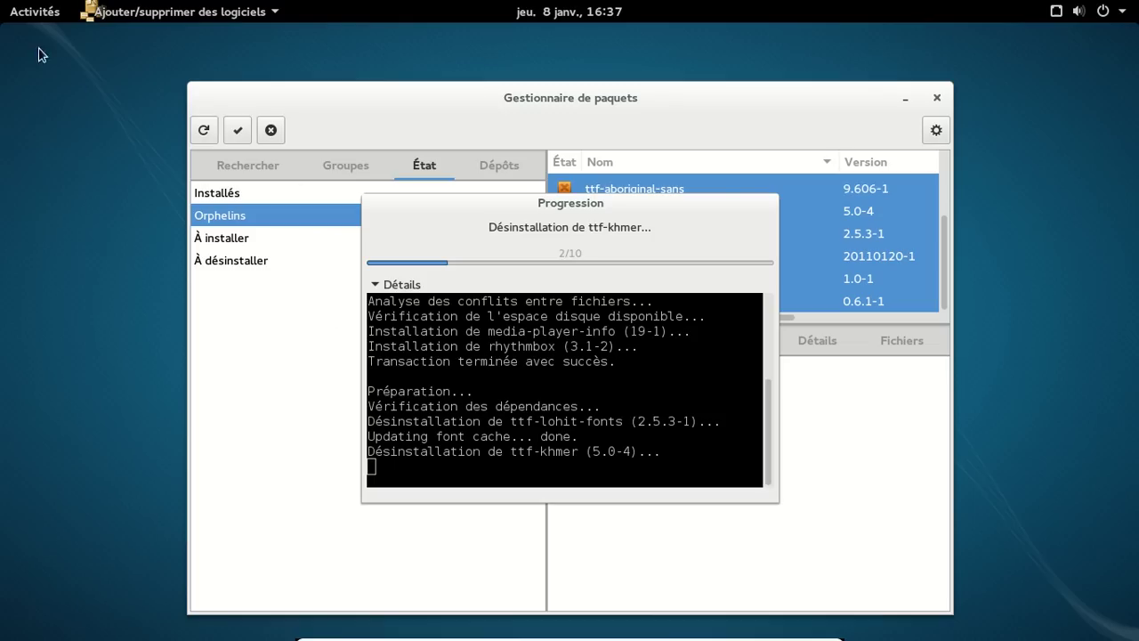
Step: Page through the GNOME application grid from the activities overview up to its fourth page
{"action": "left_click", "coordinate": [18, 19]}
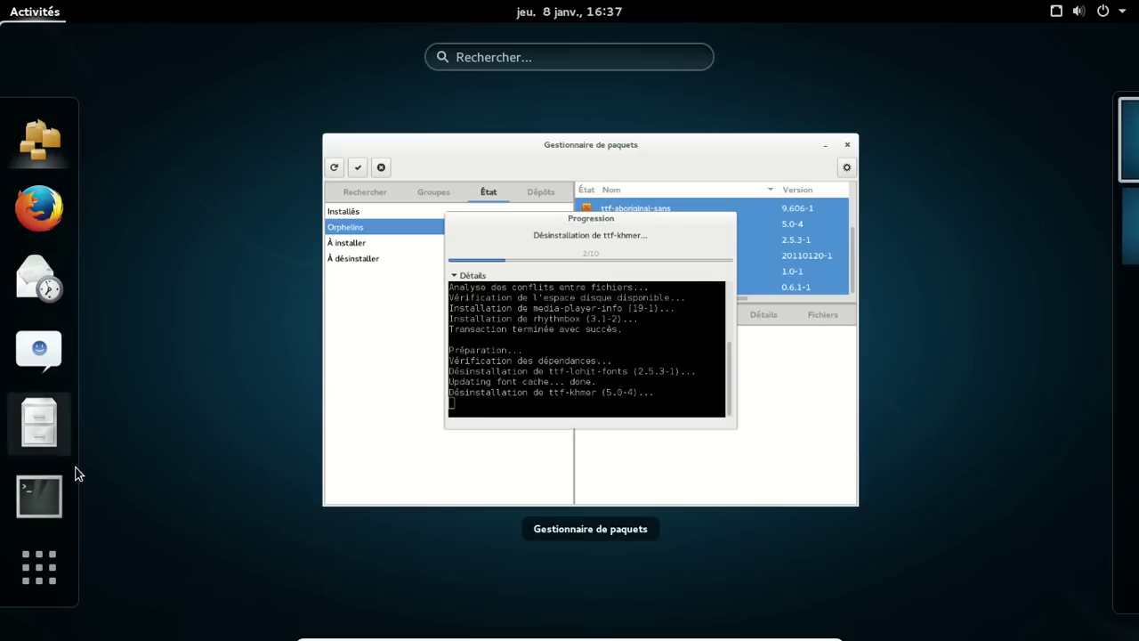
{"action": "left_click", "coordinate": [47, 570]}
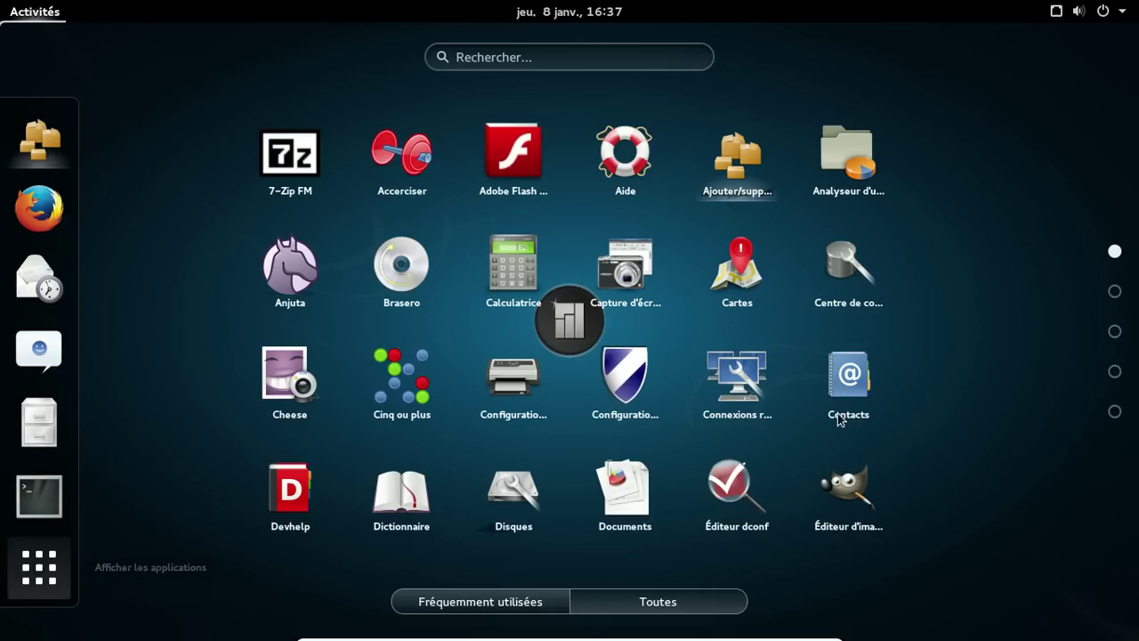
{"action": "left_click", "coordinate": [1114, 291]}
{"action": "left_click", "coordinate": [1114, 331]}
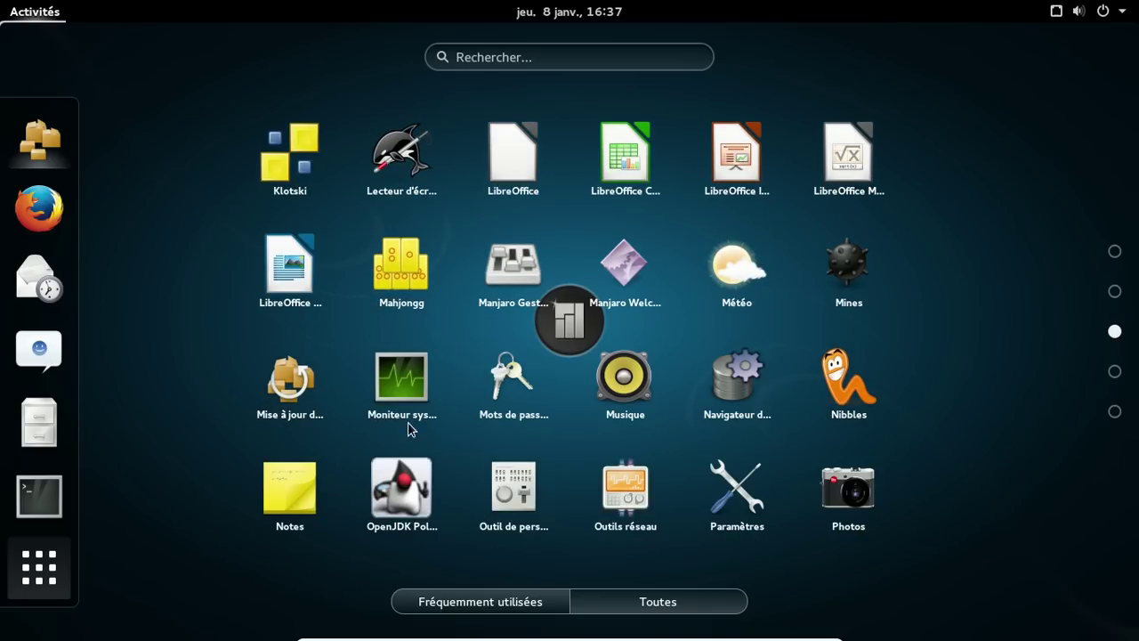
{"action": "left_click", "coordinate": [1115, 371]}
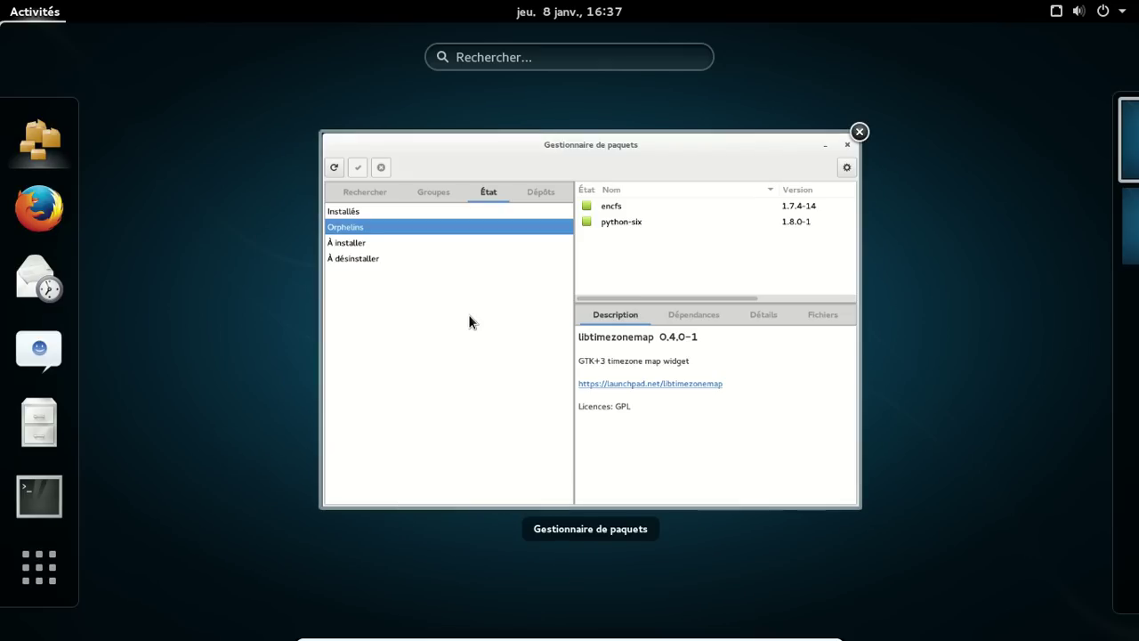
Step: Uninstall the orphans encfs and python-six in Pamac
{"action": "left_click", "coordinate": [468, 314]}
{"action": "left_click_drag", "start_coordinate": [628, 185], "coordinate": [635, 205]}
{"action": "right_click", "coordinate": [636, 205]}
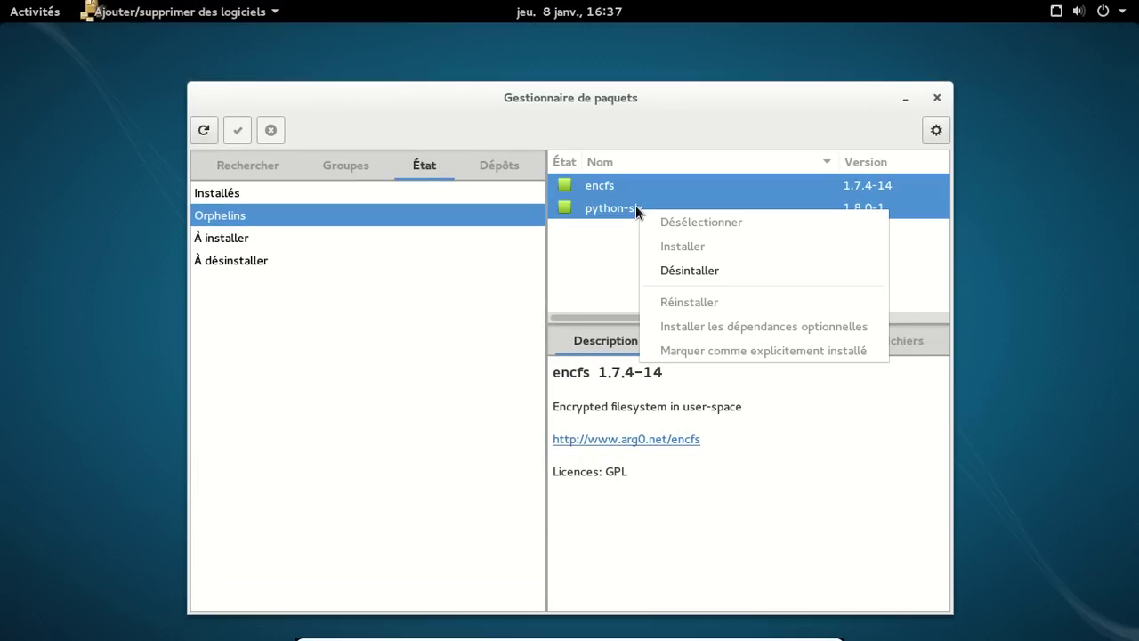
{"action": "left_click", "coordinate": [708, 268]}
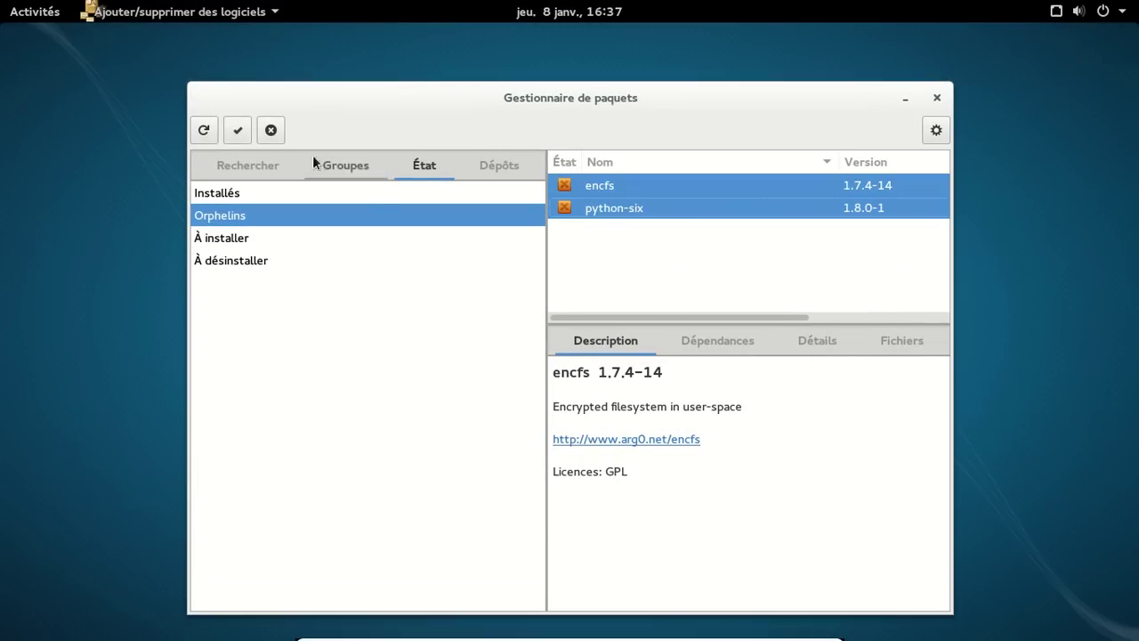
{"action": "left_click", "coordinate": [237, 130]}
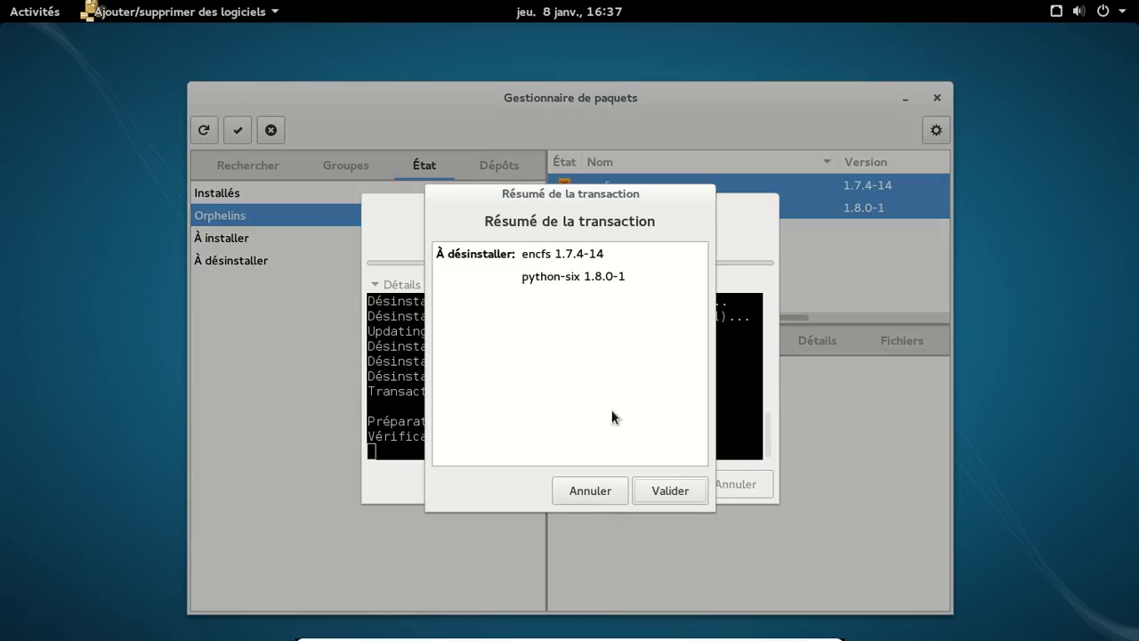
{"action": "left_click", "coordinate": [668, 487]}
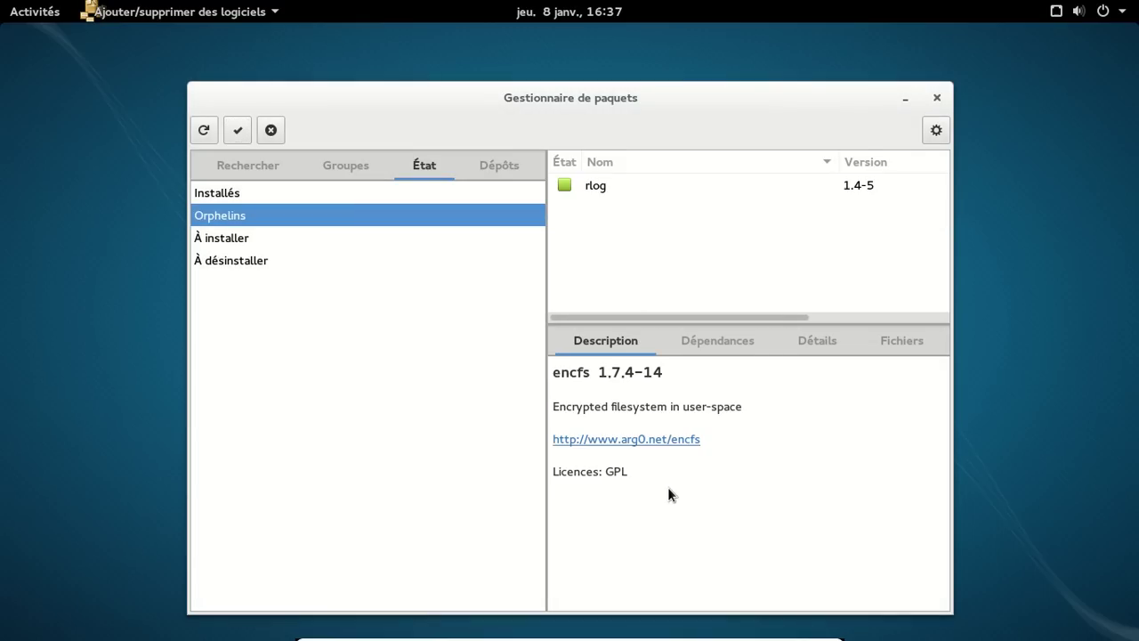
Step: Uninstall the remaining orphan rlog
{"action": "left_click", "coordinate": [592, 185]}
{"action": "right_click", "coordinate": [593, 184]}
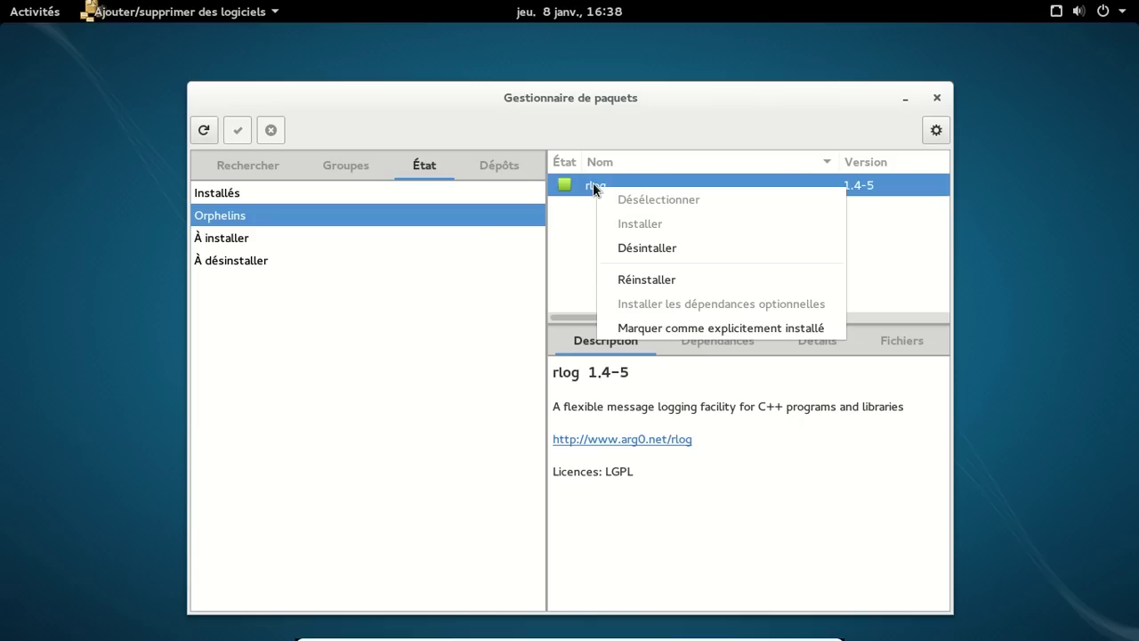
{"action": "left_click", "coordinate": [646, 254]}
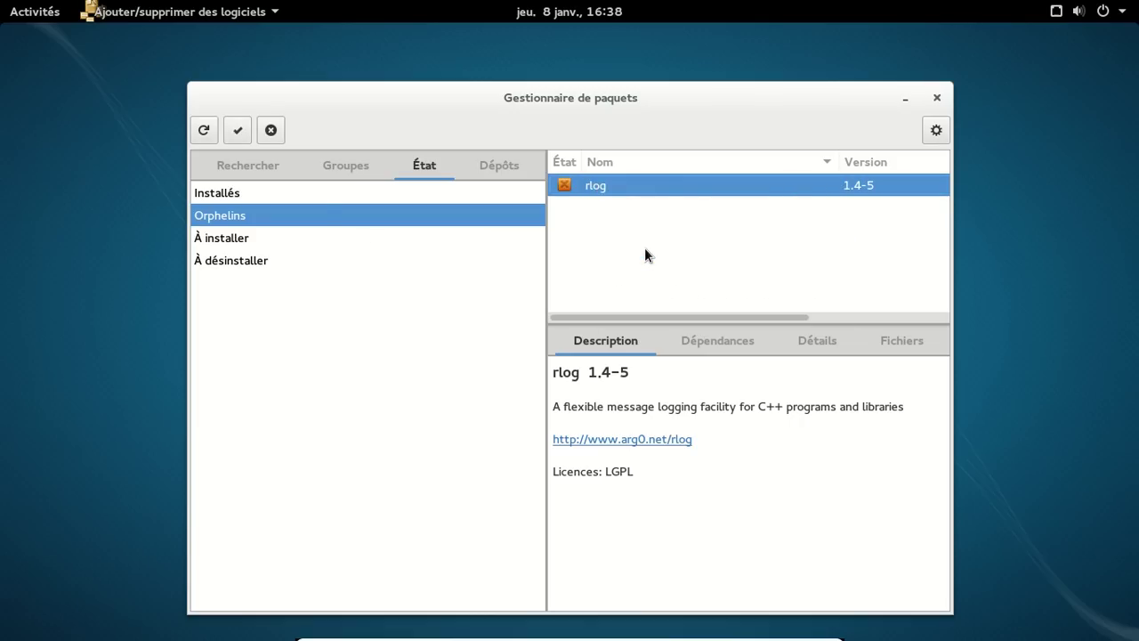
{"action": "left_click", "coordinate": [238, 131]}
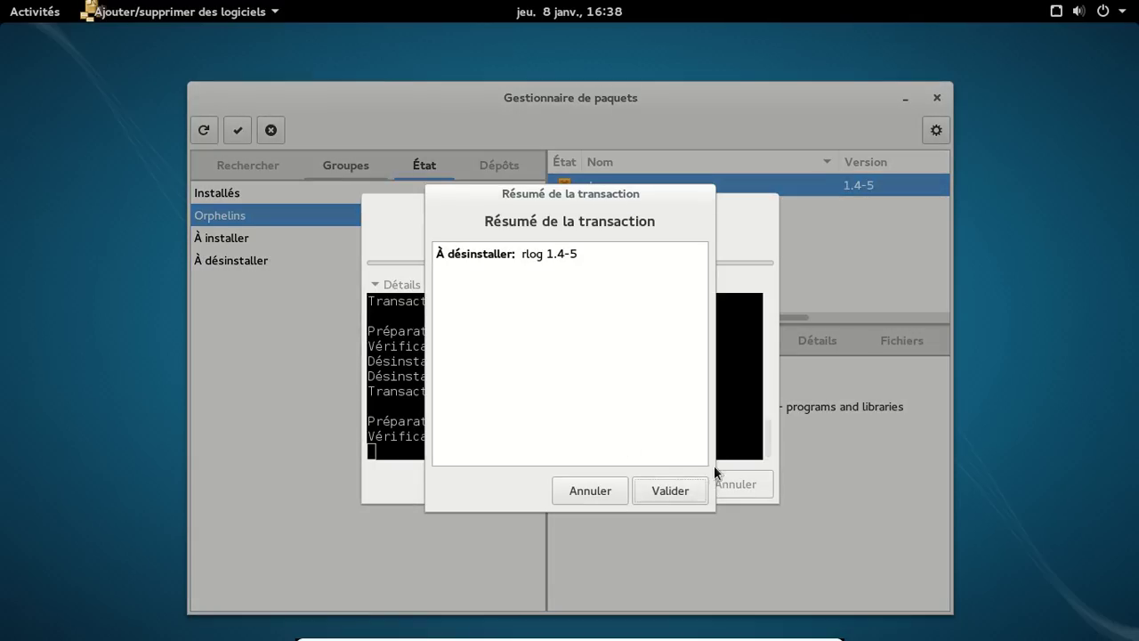
{"action": "left_click", "coordinate": [702, 484]}
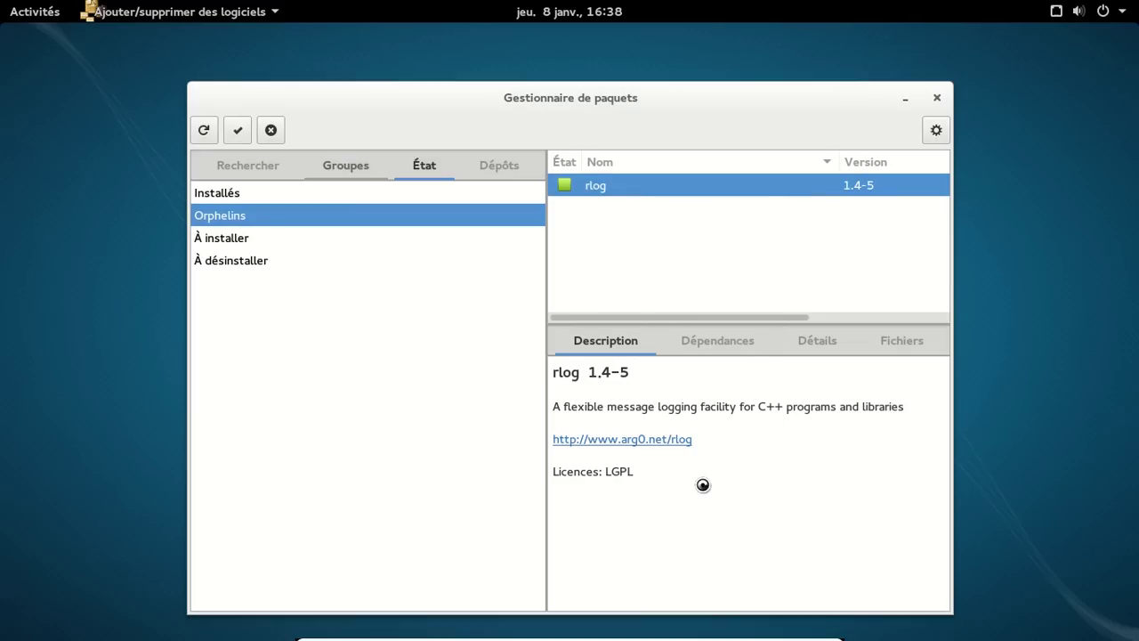
Step: Search packages for 'shotwell' and mark the shotwell package for installation
{"action": "left_click", "coordinate": [223, 165]}
{"action": "double_click", "coordinate": [291, 191]}
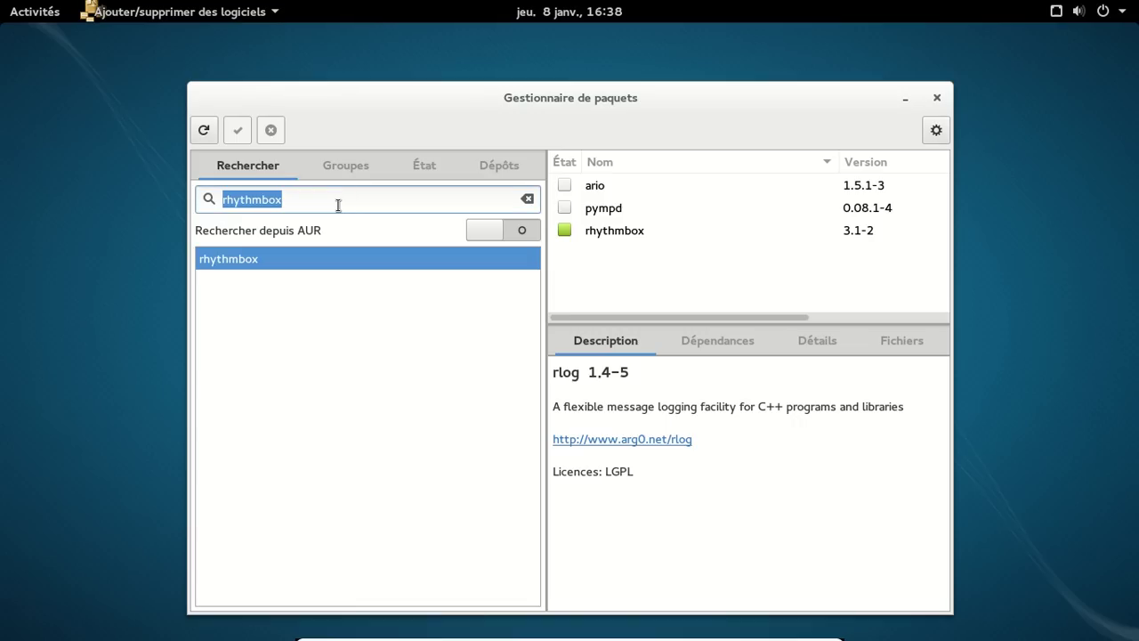
{"action": "type", "text": "shotwe"}
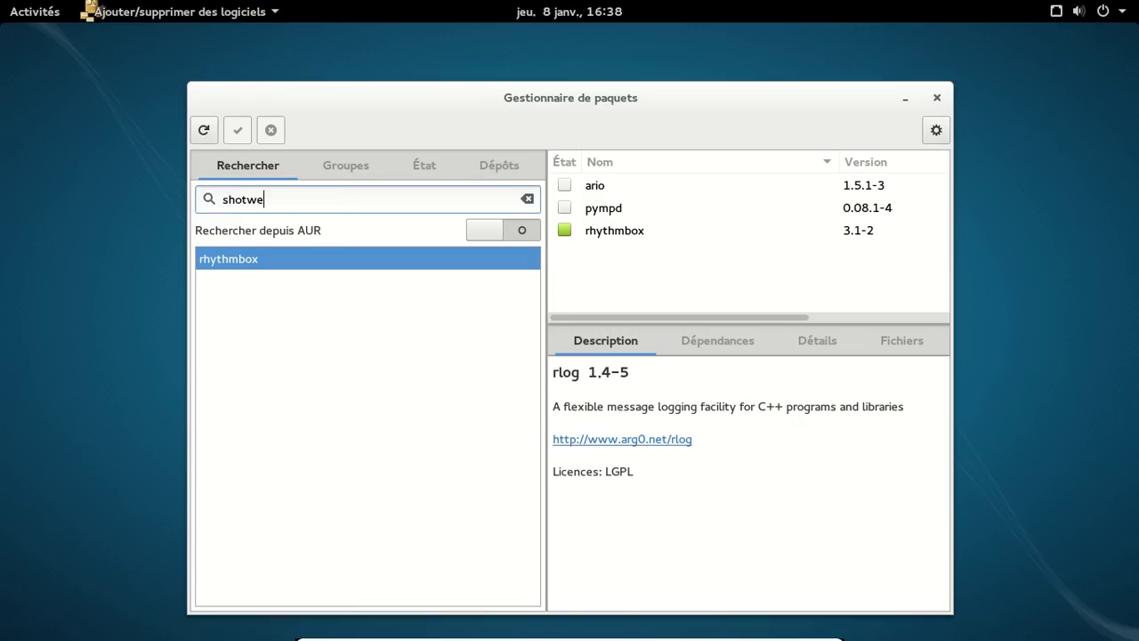
{"action": "type", "text": "ll"}
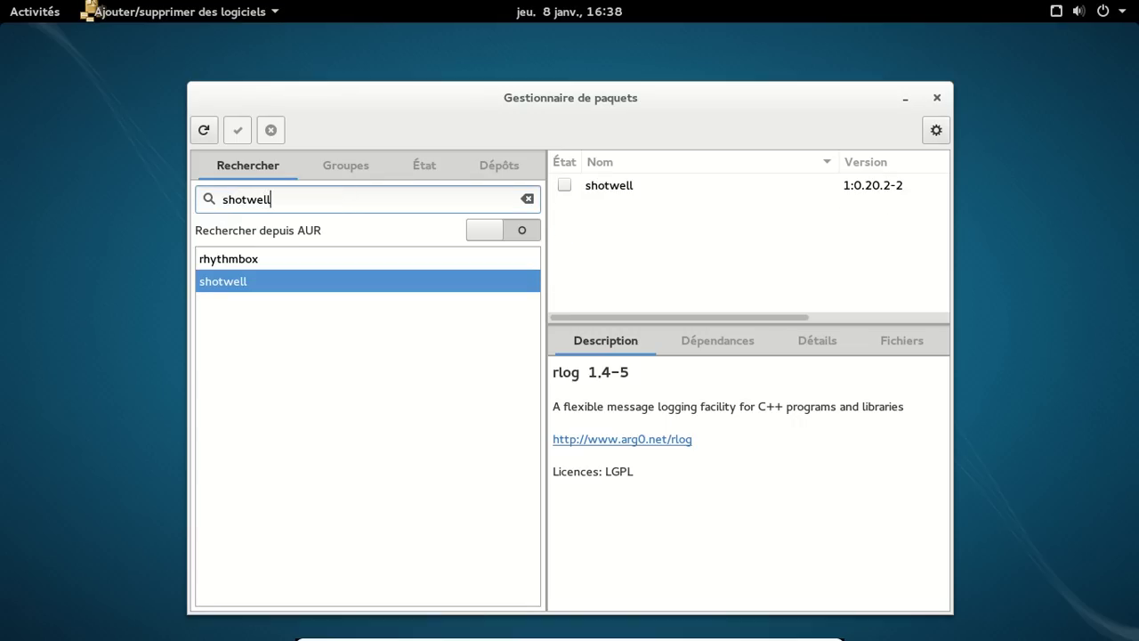
{"action": "left_click", "coordinate": [566, 190]}
{"action": "left_click", "coordinate": [564, 184]}
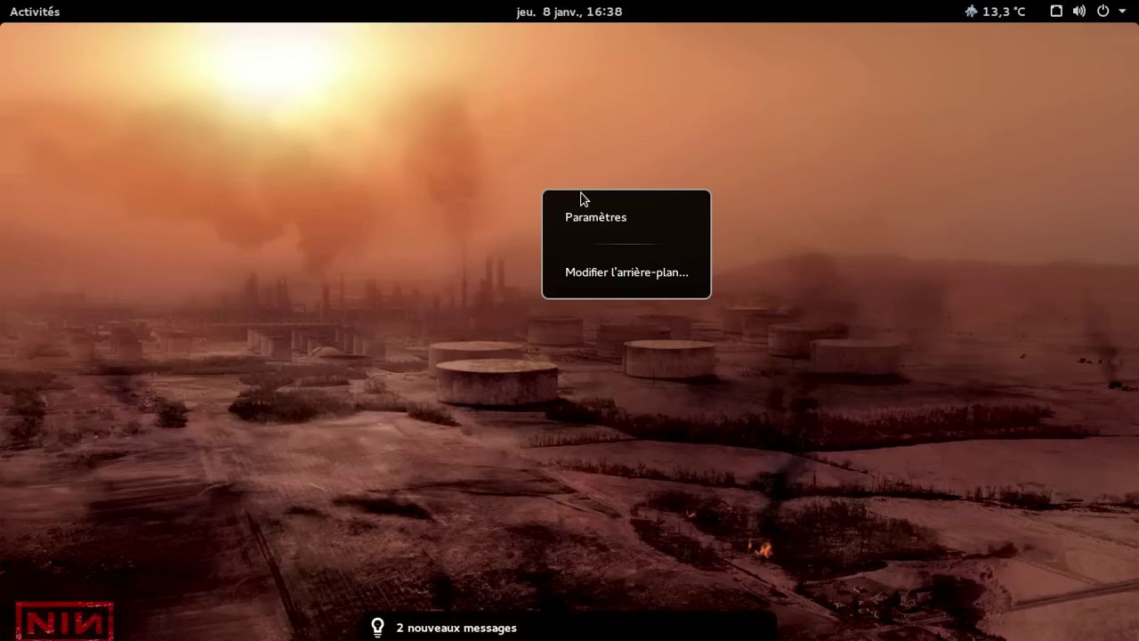
Step: Start the Manjaro Linux 0.8.11 – Gnome VM in VirtualBox and boot its GRUB entry
{"action": "left_click", "coordinate": [449, 244]}
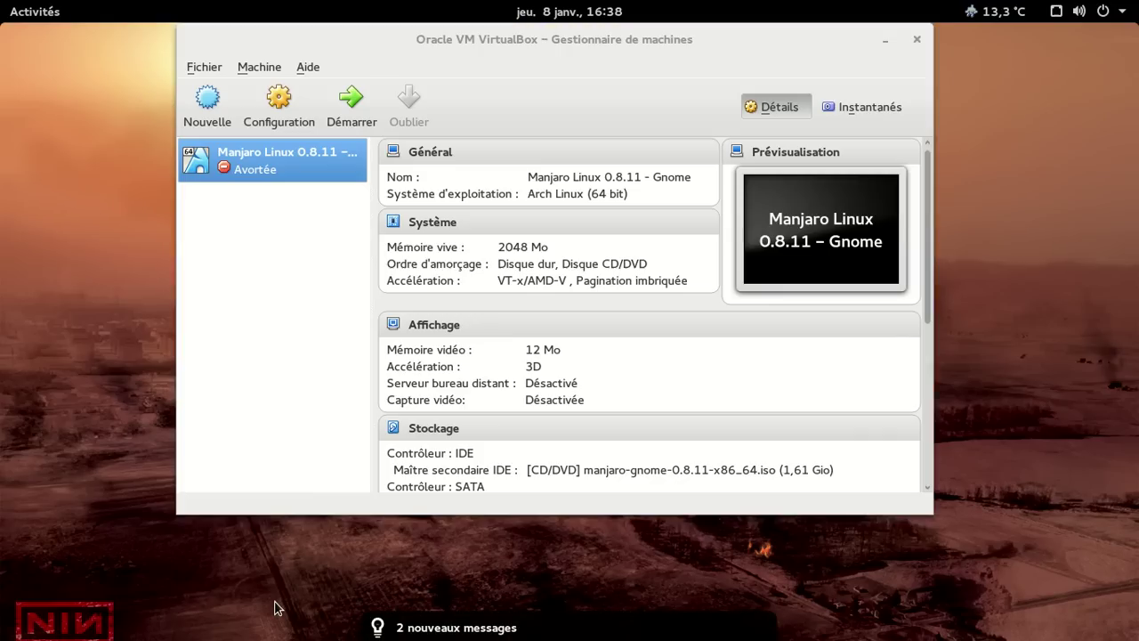
{"action": "left_click", "coordinate": [352, 102]}
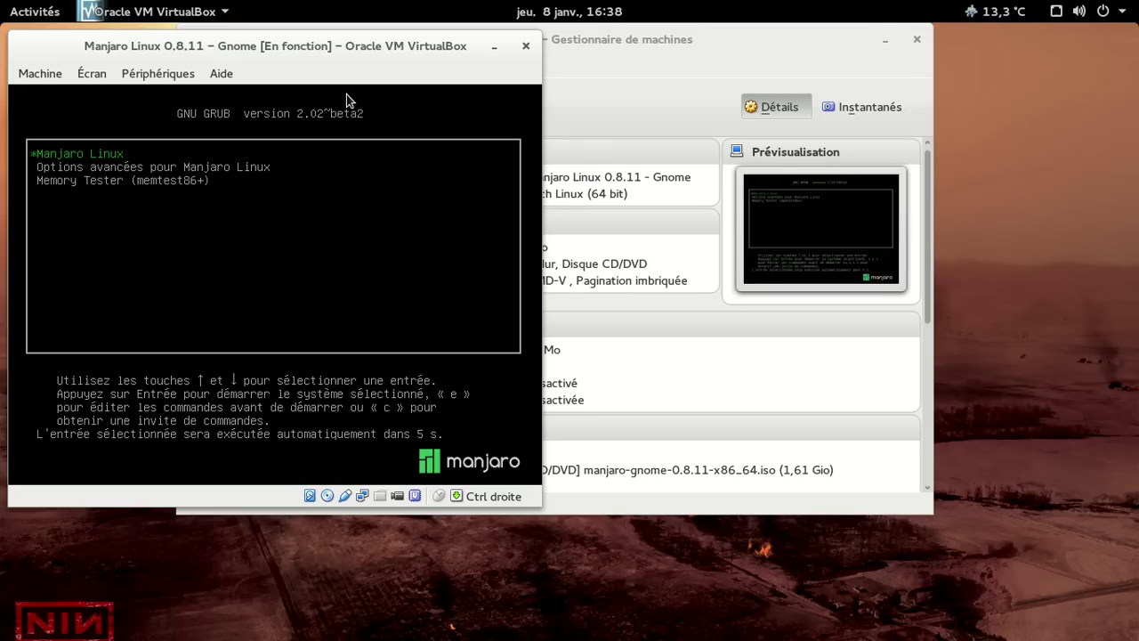
{"action": "key", "text": "Return"}
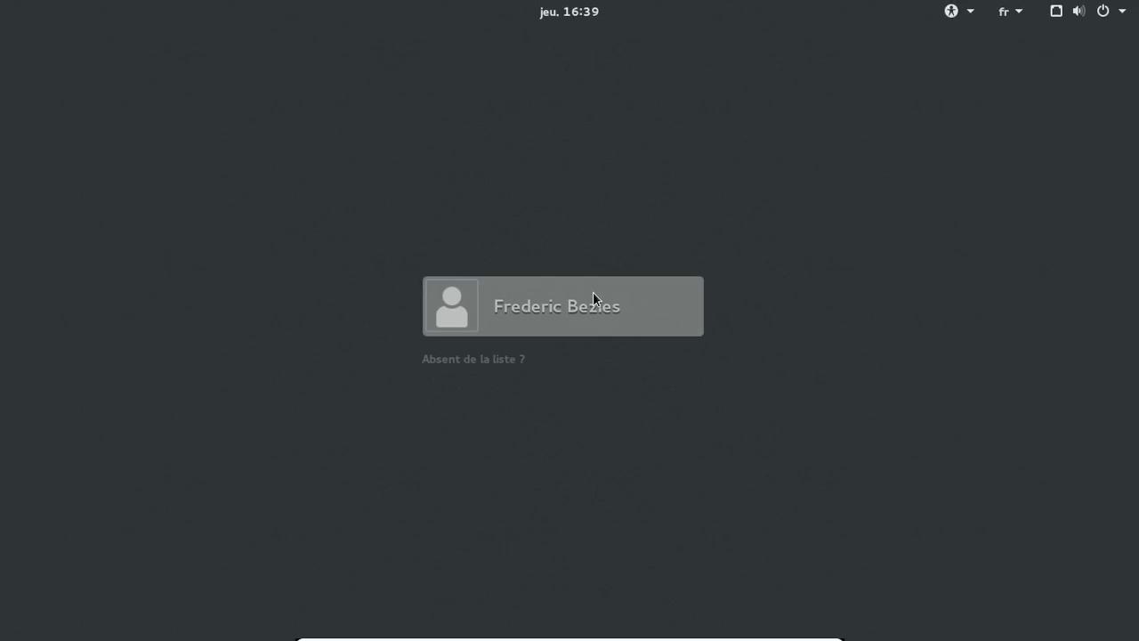
Step: Log in to GNOME by selecting the user account and entering the account password
{"action": "left_click", "coordinate": [593, 296]}
{"action": "type", "text": "****"}
{"action": "key", "text": "BackSpace"}
{"action": "key", "text": "BackSpace"}
{"action": "key", "text": "BackSpace"}
{"action": "key", "text": "BackSpace"}
{"action": "type", "text": "*******"}
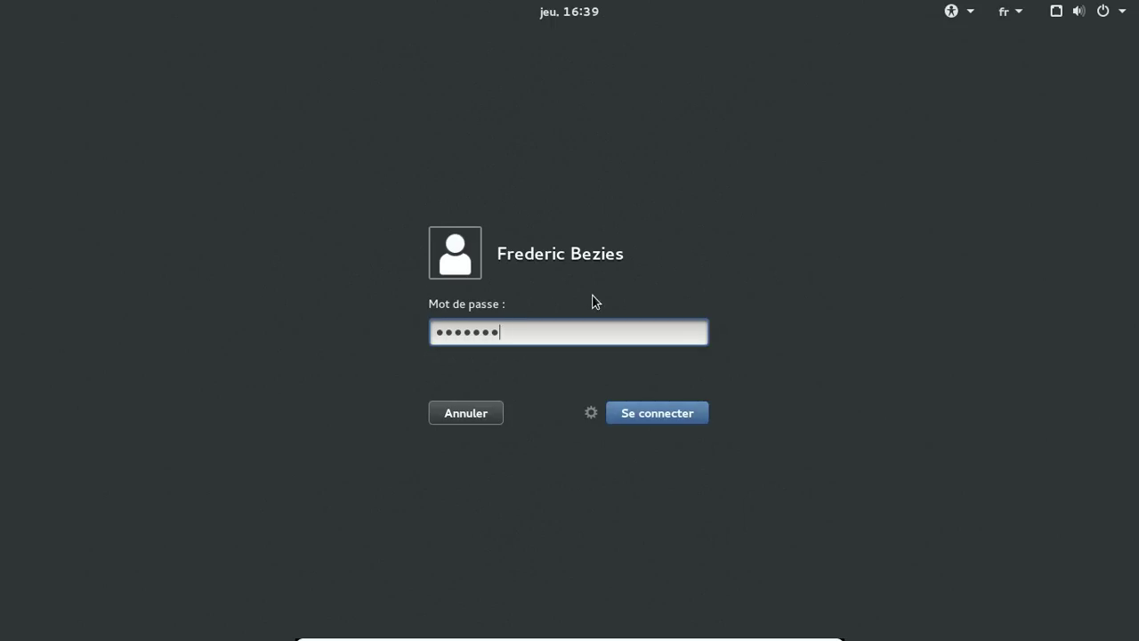
{"action": "key", "text": "Return"}
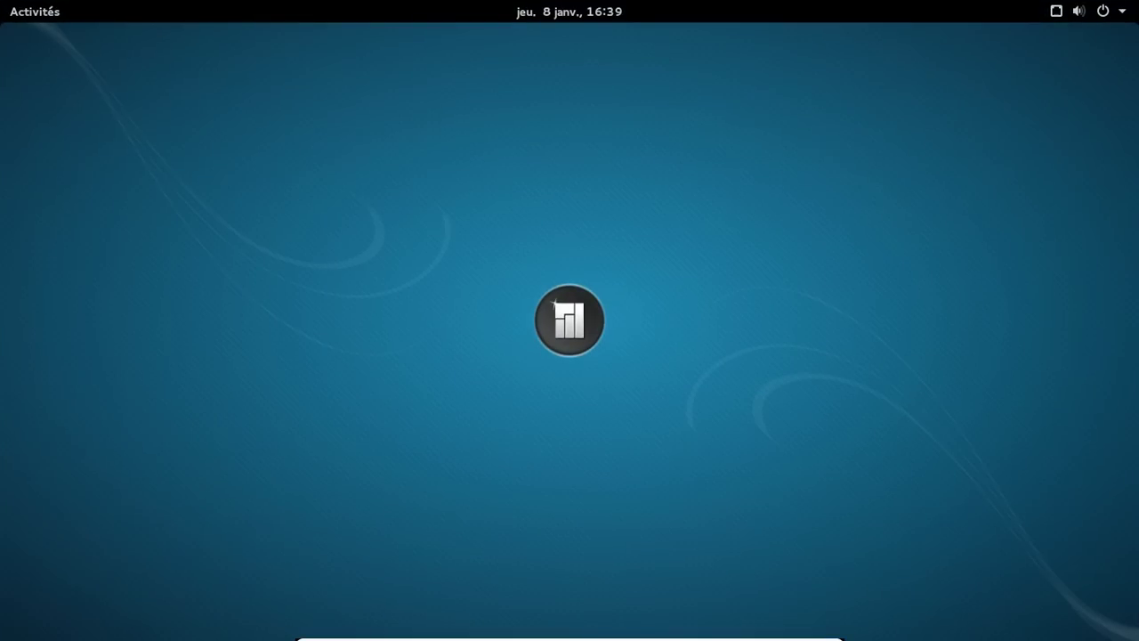
Step: Search the overview for 'pam' and launch Ajouter/supprimer des logiciels
{"action": "key", "text": "super"}
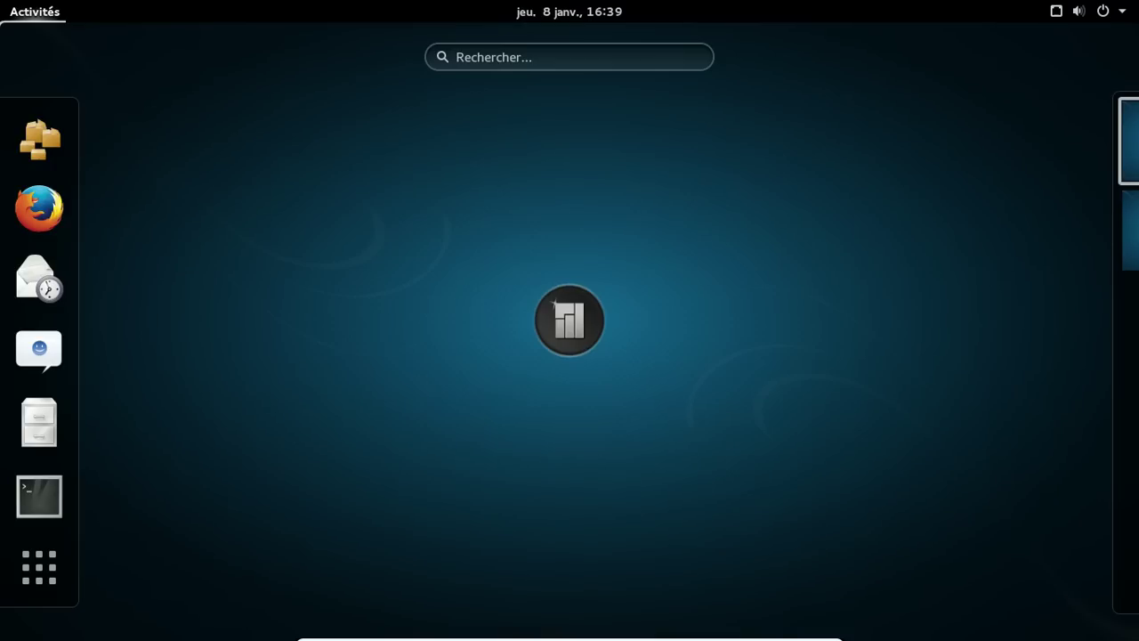
{"action": "left_click", "coordinate": [537, 59]}
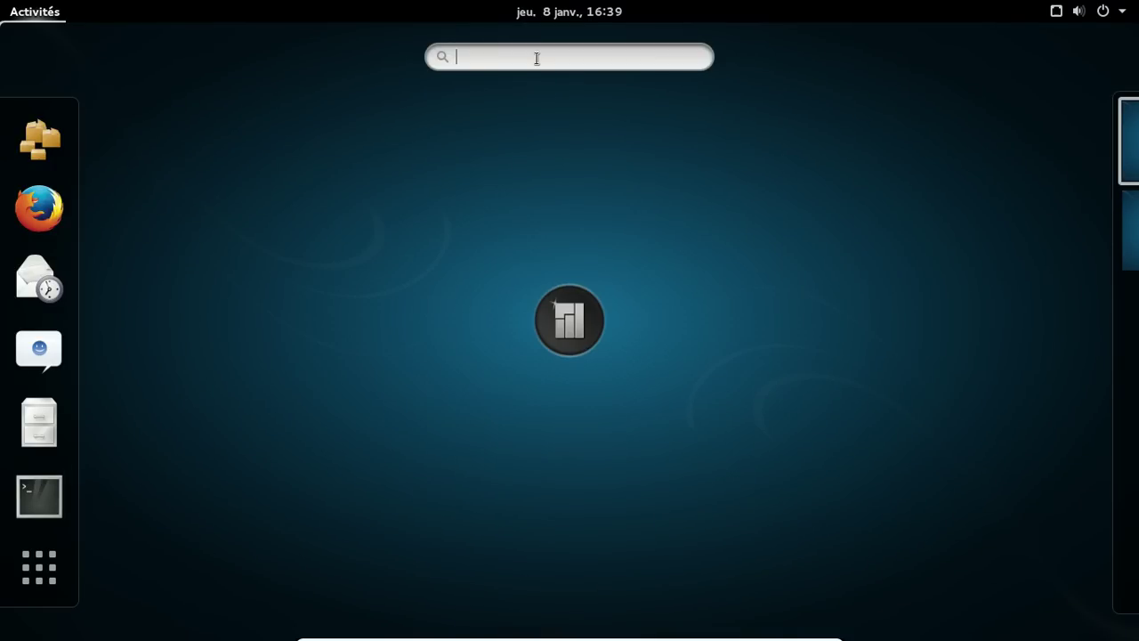
{"action": "type", "text": "shto"}
{"action": "key", "text": "BackSpace"}
{"action": "key", "text": "BackSpace"}
{"action": "key", "text": "BackSpace"}
{"action": "type", "text": "pa"}
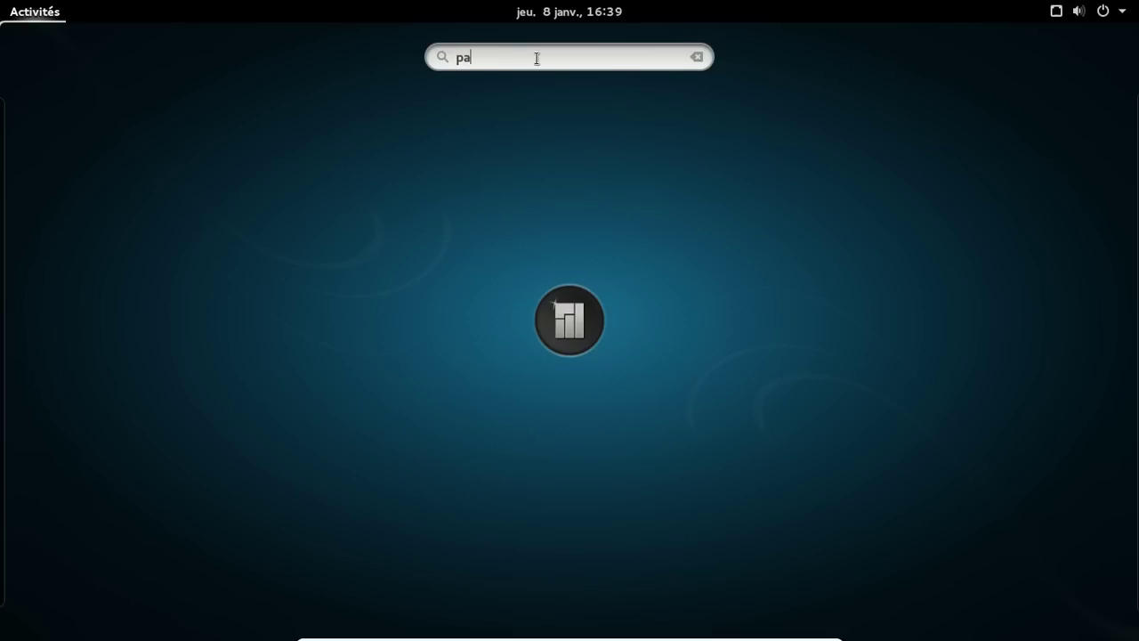
{"action": "type", "text": "cm"}
{"action": "key", "text": "BackSpace"}
{"action": "key", "text": "BackSpace"}
{"action": "type", "text": "m"}
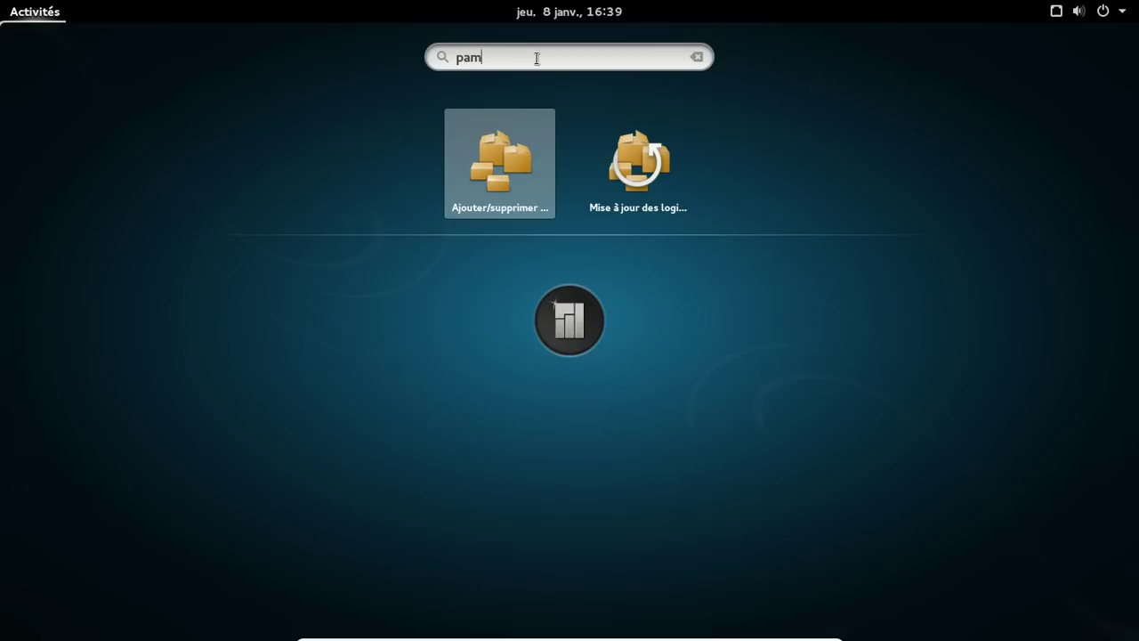
{"action": "left_click", "coordinate": [479, 182]}
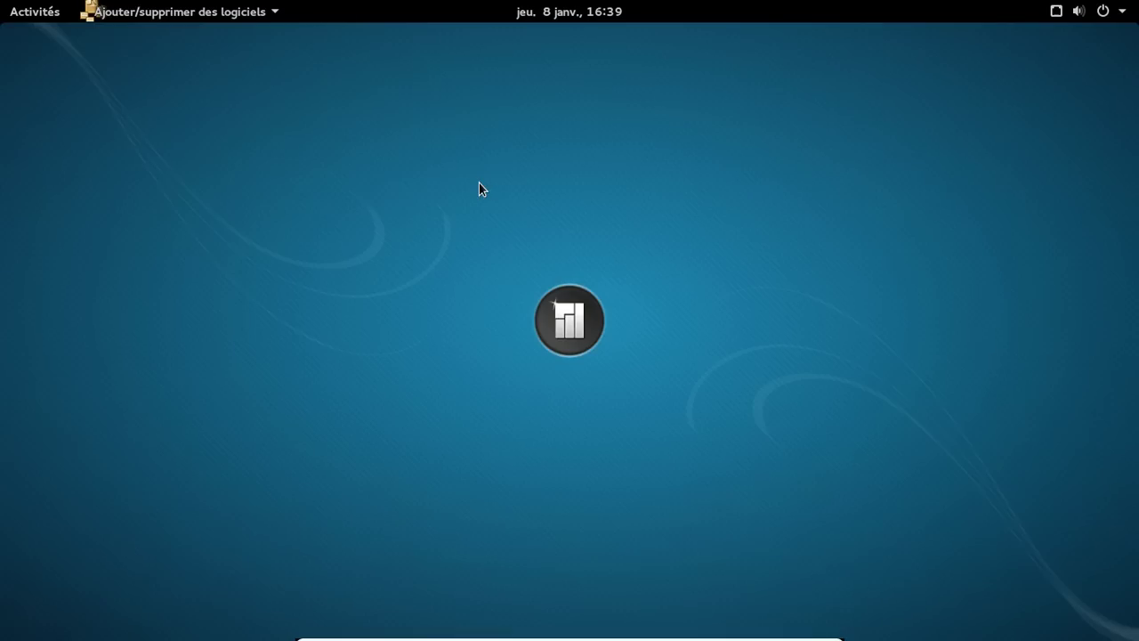
Step: Search Pamac for 'shotwell' and mark shotwell 1:0.20.2-2 for installation
{"action": "type", "text": "shotwell"}
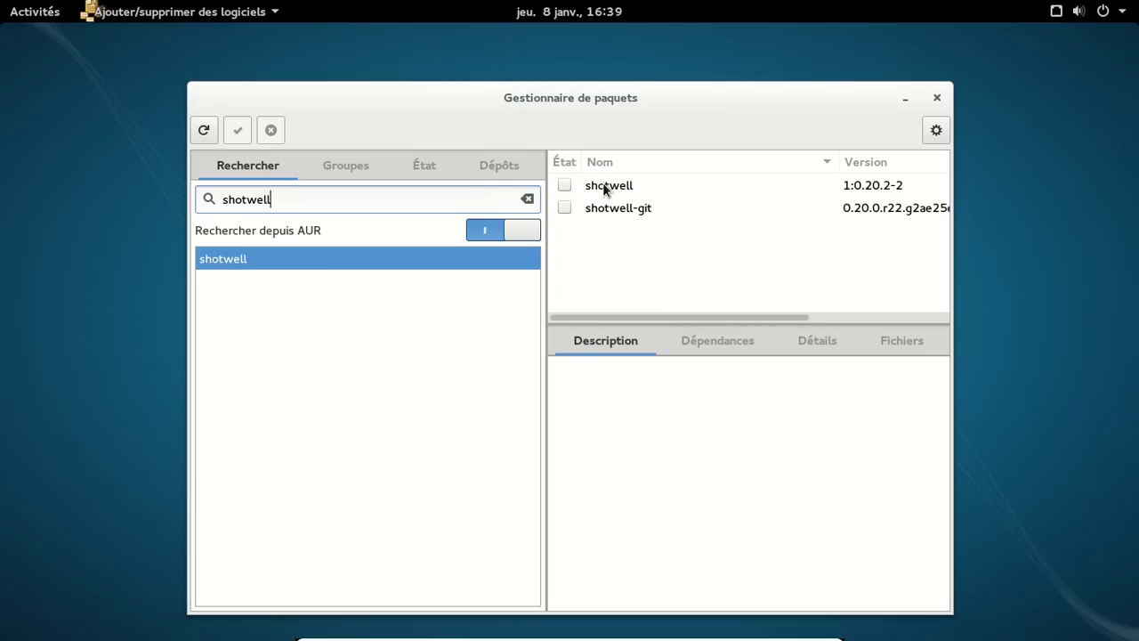
{"action": "left_click", "coordinate": [611, 195]}
{"action": "right_click", "coordinate": [611, 195]}
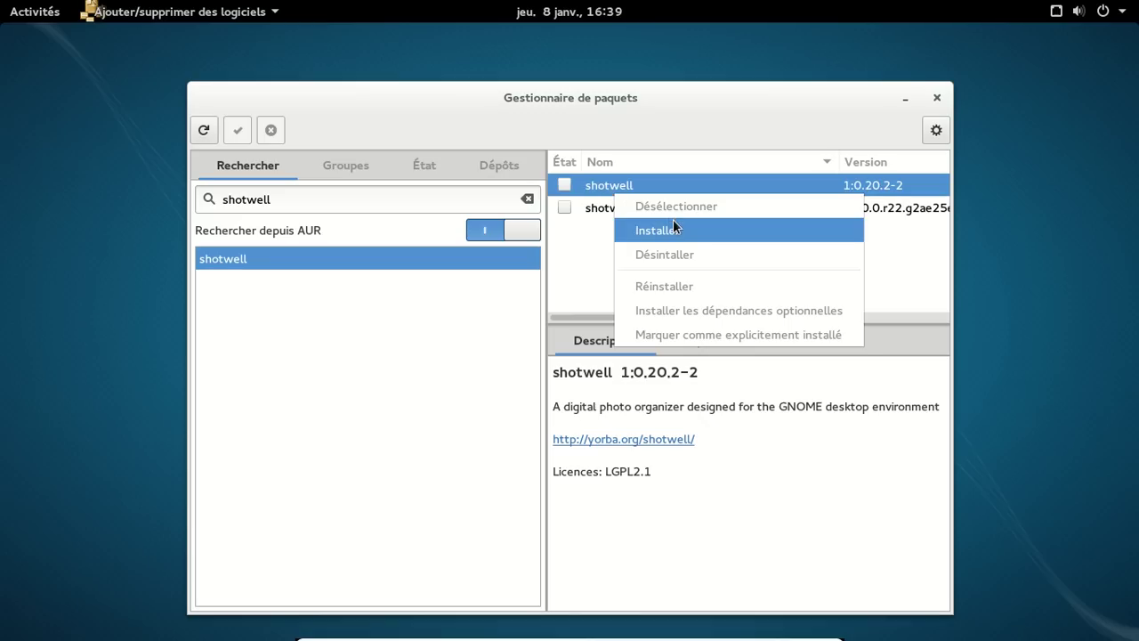